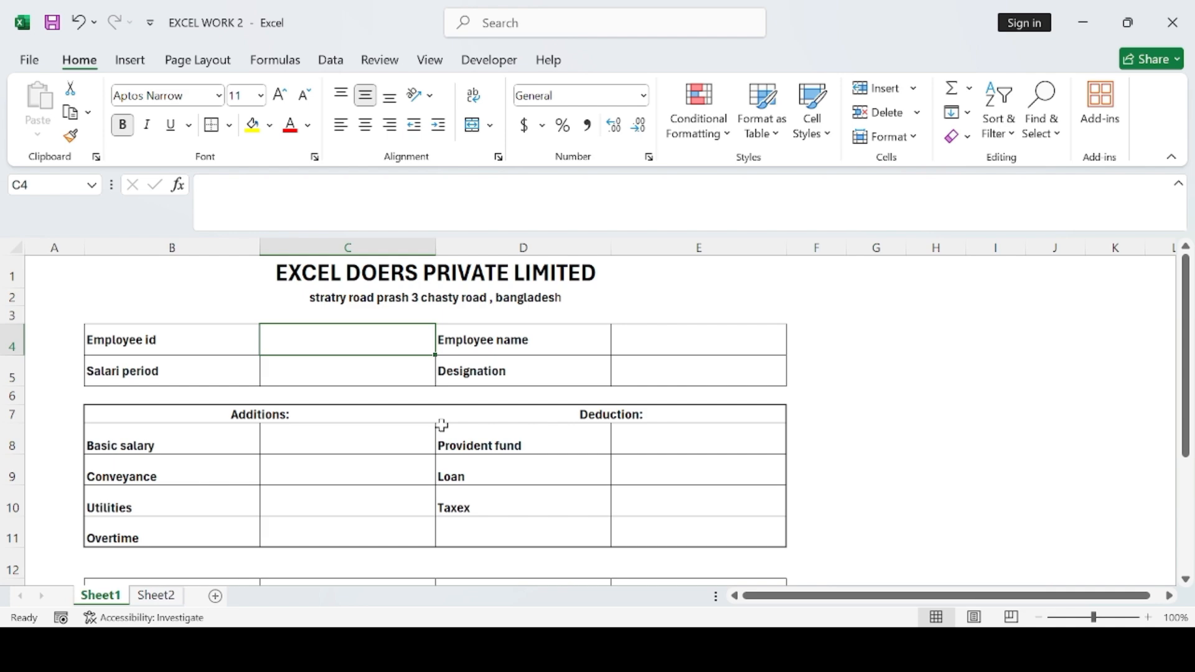
Step: Examine the blank salary slip on Sheet1 and the employee salary data on Sheet2
{"action": "left_click", "coordinate": [156, 595]}
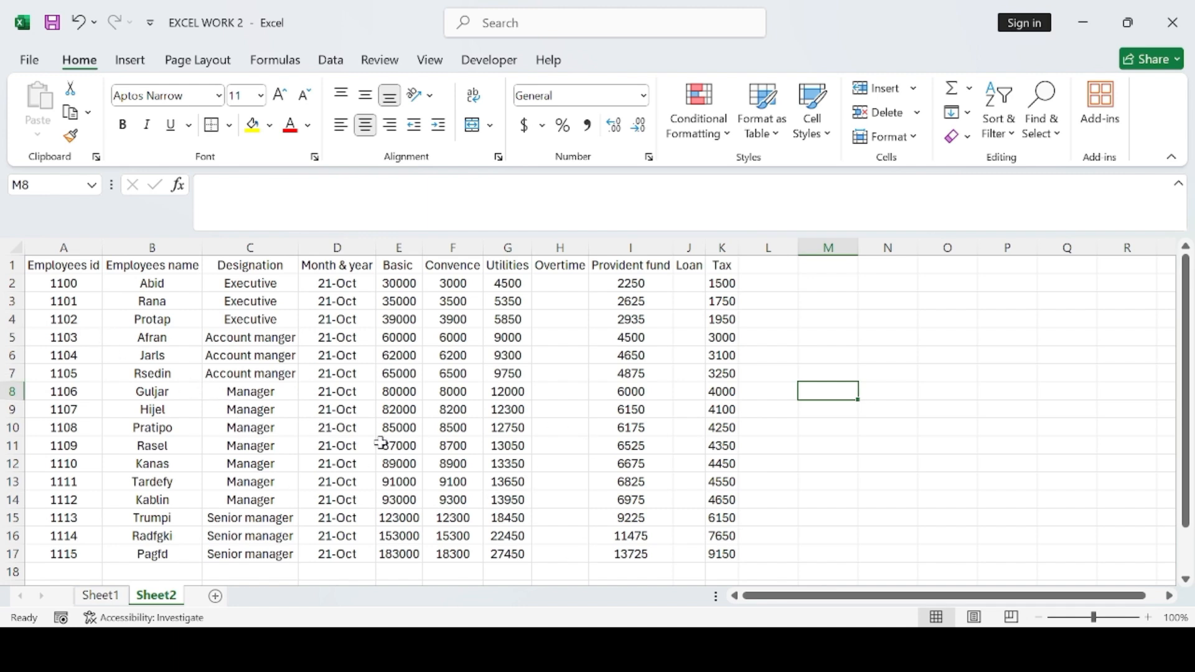
{"action": "left_click", "coordinate": [101, 595]}
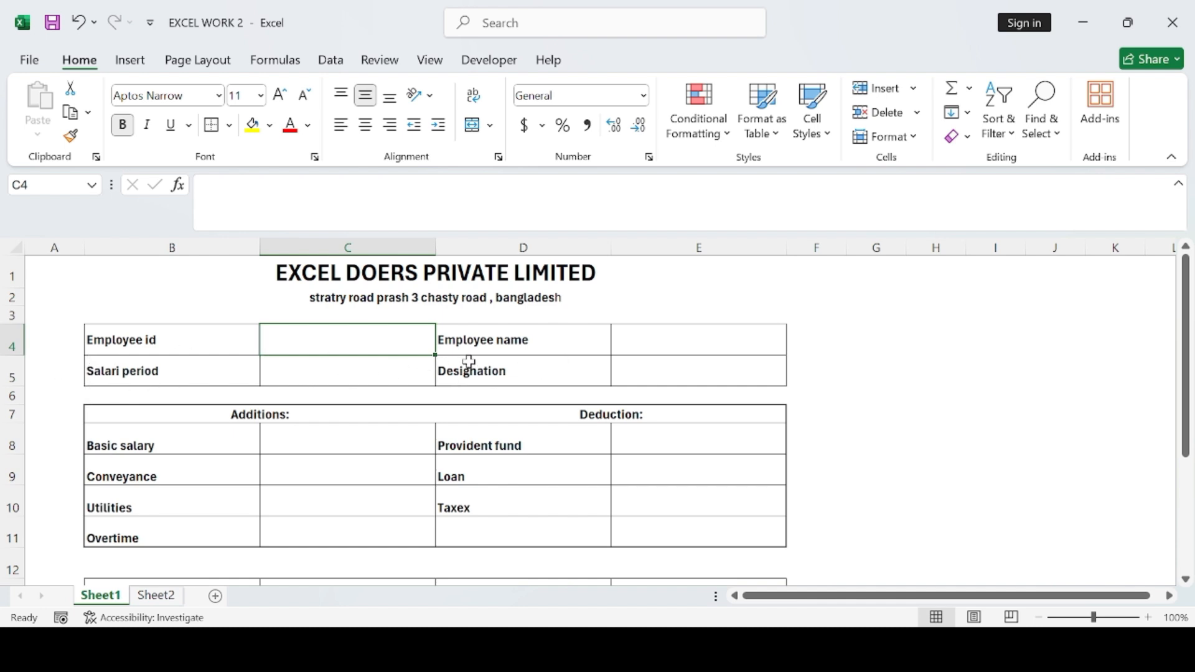
{"action": "scroll", "coordinate": [265, 480], "scroll_direction": "down", "scroll_amount": 1}
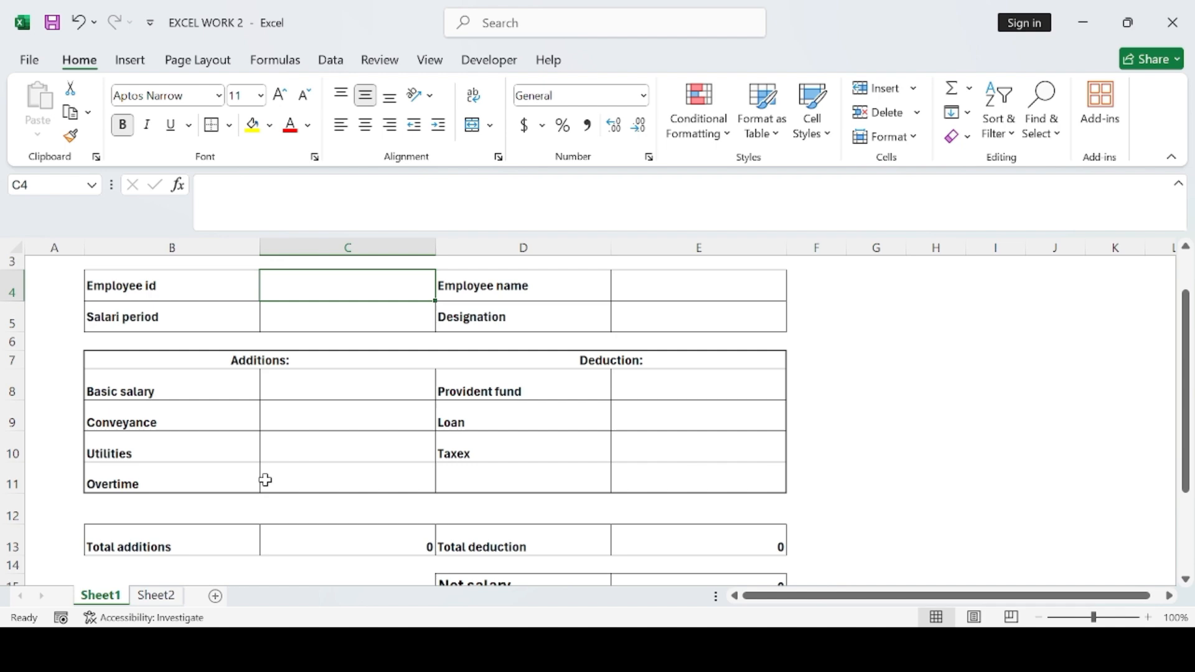
{"action": "left_click", "coordinate": [159, 598]}
{"action": "left_click", "coordinate": [101, 597]}
{"action": "scroll", "coordinate": [477, 410], "scroll_direction": "up", "scroll_amount": 1}
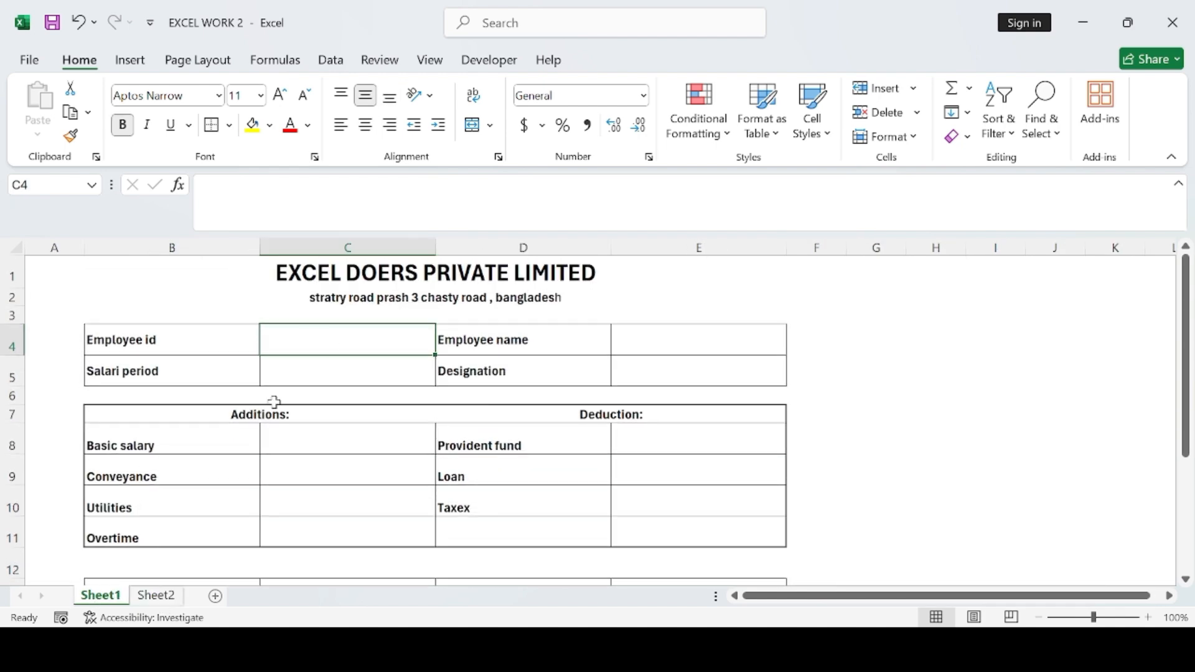
{"action": "left_click", "coordinate": [157, 597]}
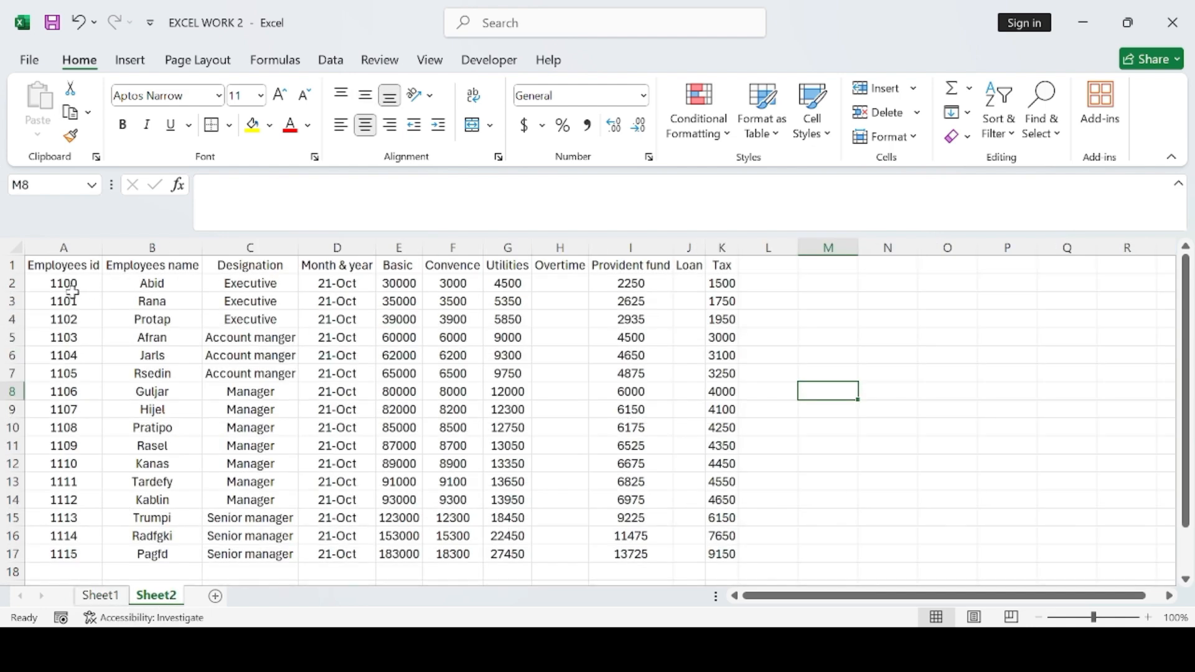
{"action": "left_click", "coordinate": [115, 599]}
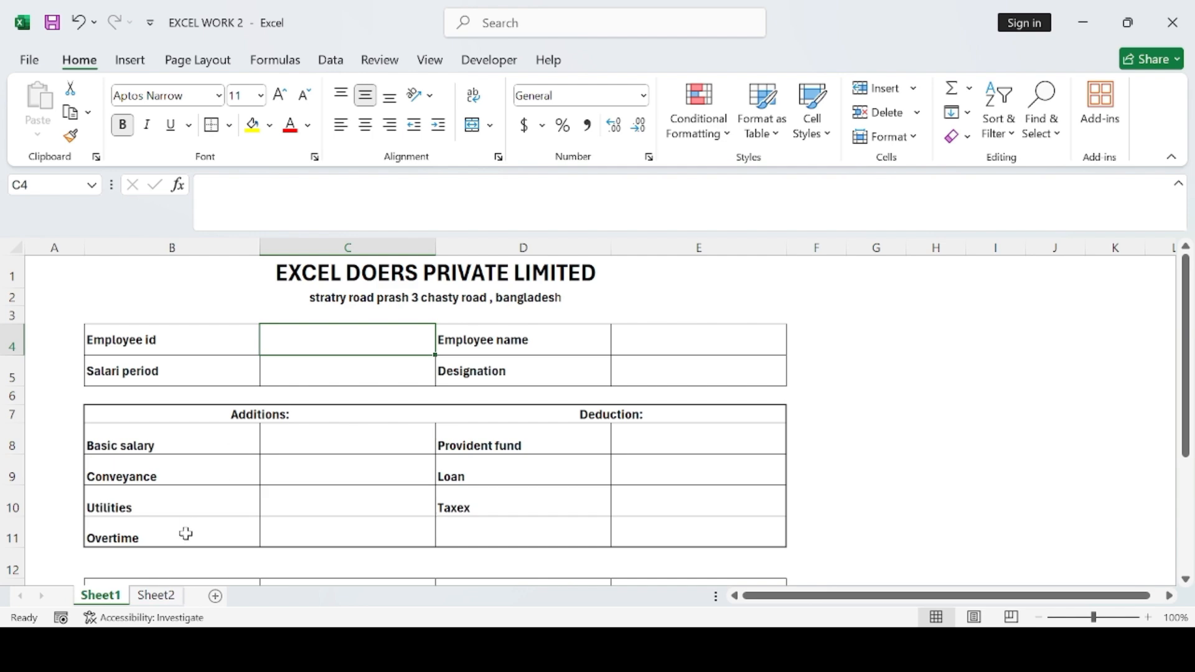
Step: Copy the first employee's ID from Sheet2 cell A2 into the Employee id cell C4 on Sheet1
{"action": "left_click", "coordinate": [156, 596]}
{"action": "left_click", "coordinate": [59, 282]}
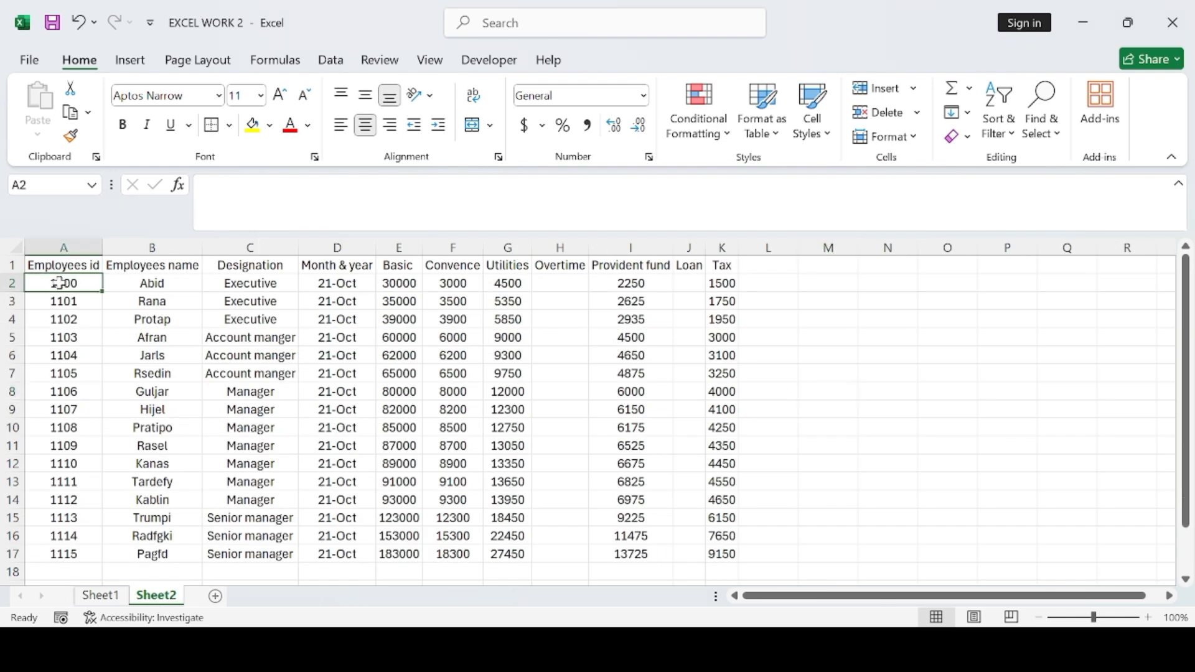
{"action": "key", "text": "ctrl+c"}
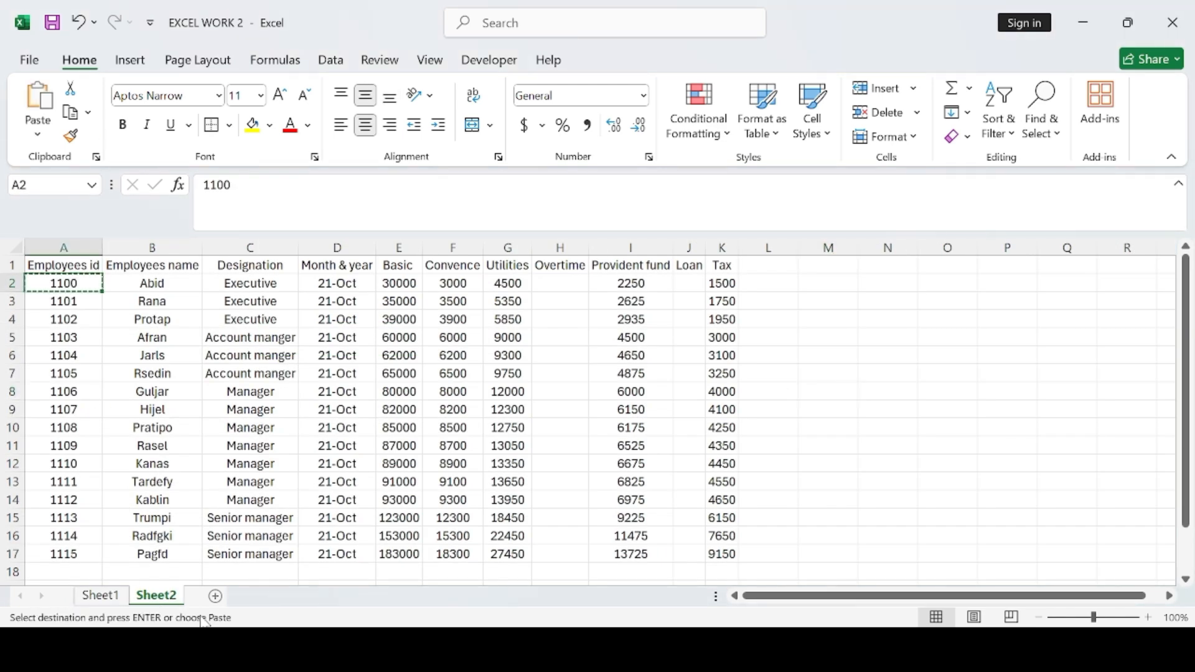
{"action": "left_click", "coordinate": [100, 595]}
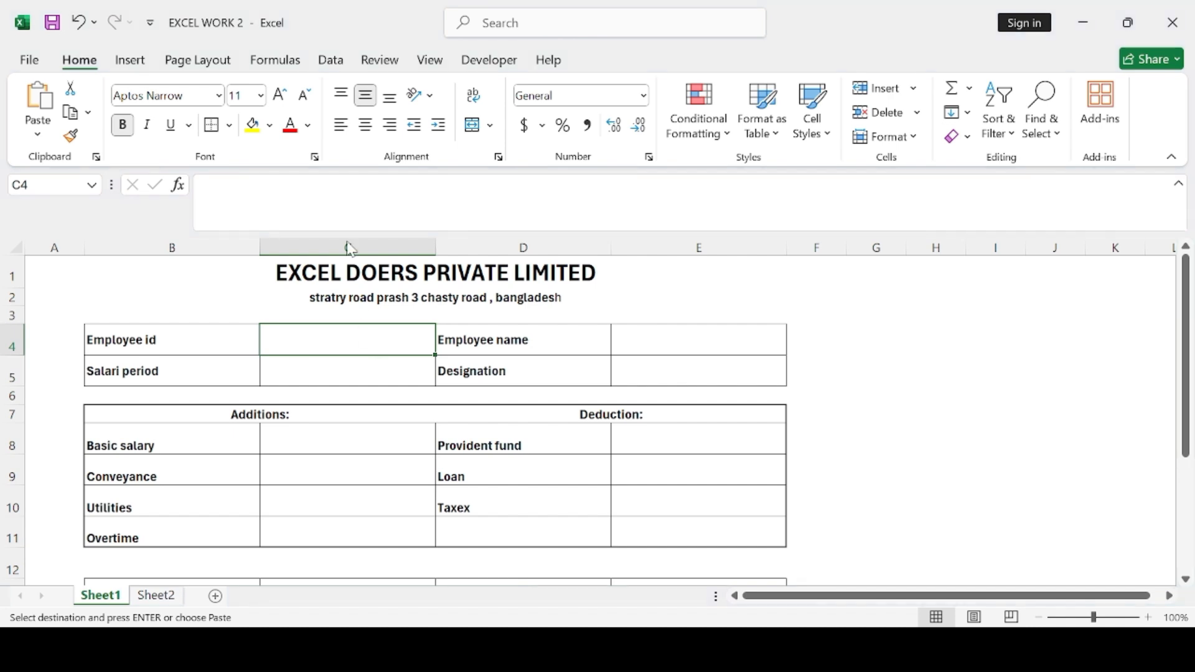
{"action": "key", "text": "ctrl+v"}
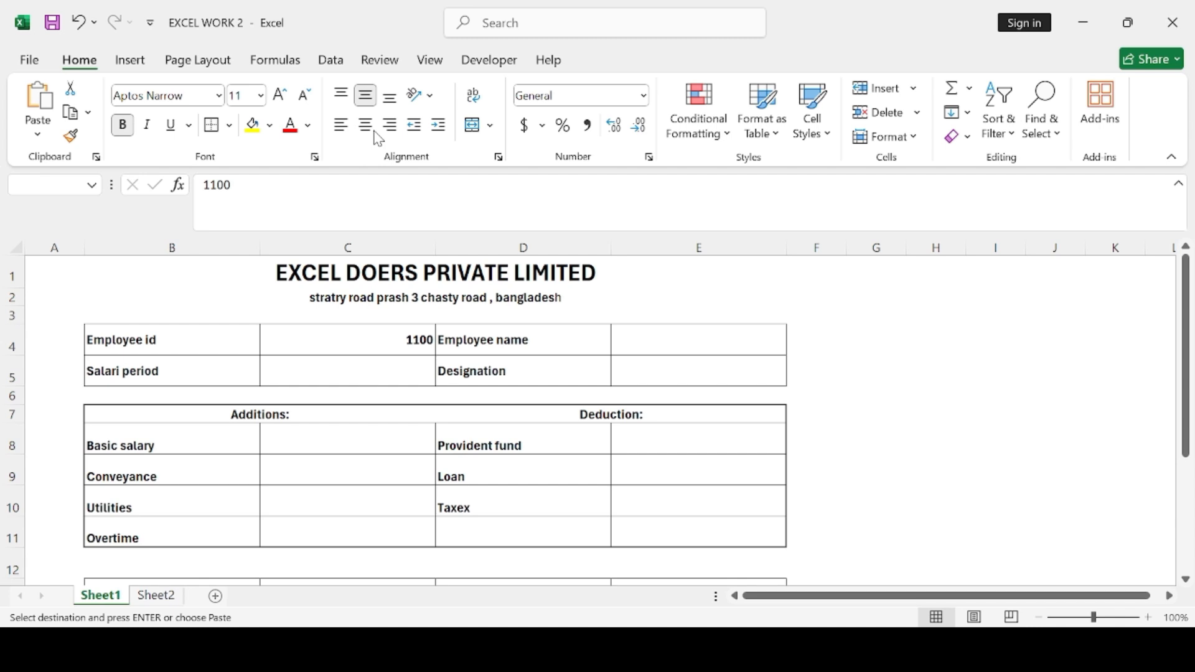
{"action": "left_click", "coordinate": [901, 361]}
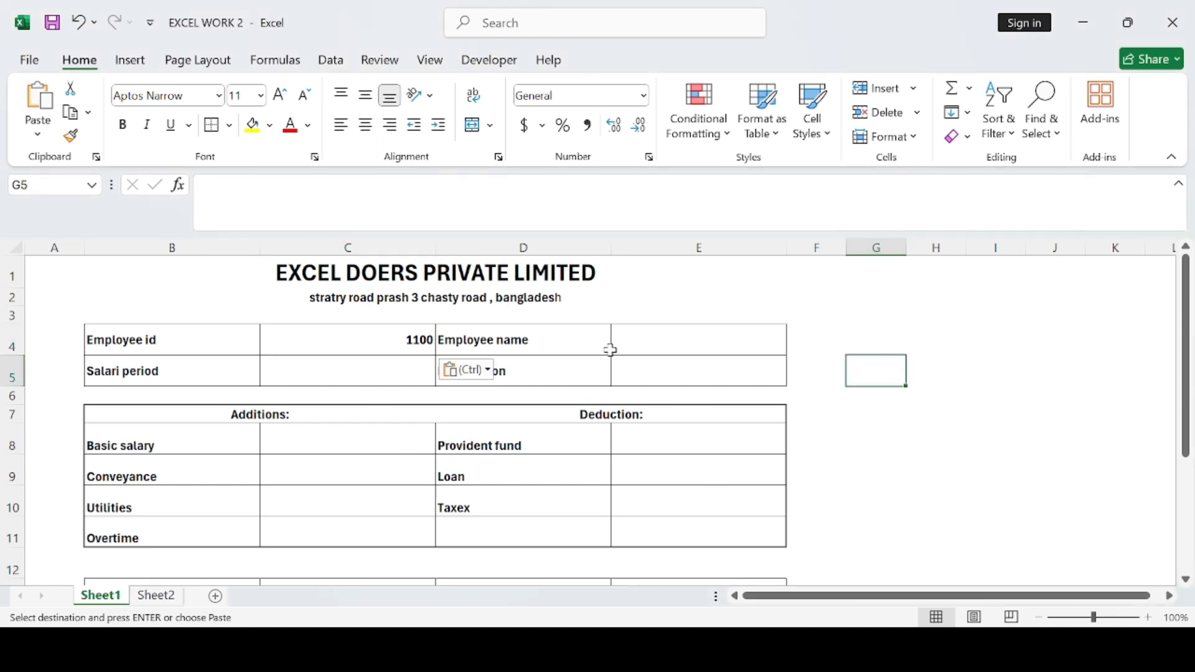
Step: Start a VLOOKUP formula in the Employee name cell E4 with C4 as the lookup value
{"action": "left_click", "coordinate": [628, 338]}
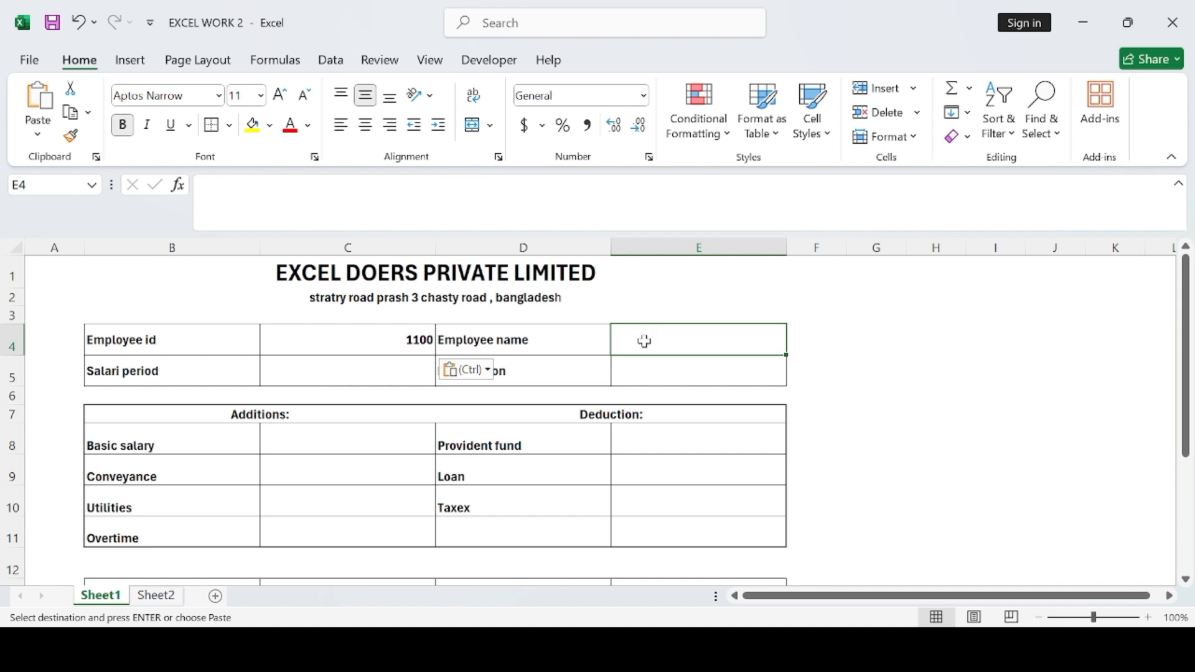
{"action": "scroll", "coordinate": [643, 339], "scroll_direction": "down", "scroll_amount": 1}
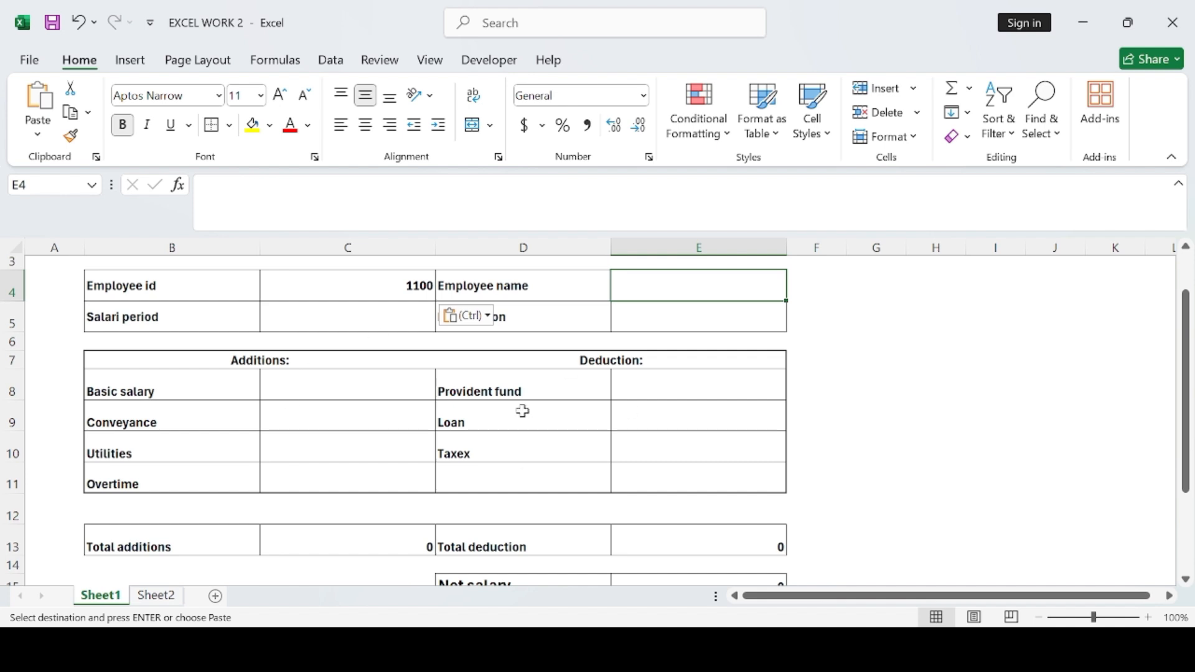
{"action": "scroll", "coordinate": [634, 432], "scroll_direction": "down", "scroll_amount": 1}
{"action": "scroll", "coordinate": [634, 432], "scroll_direction": "up", "scroll_amount": 2}
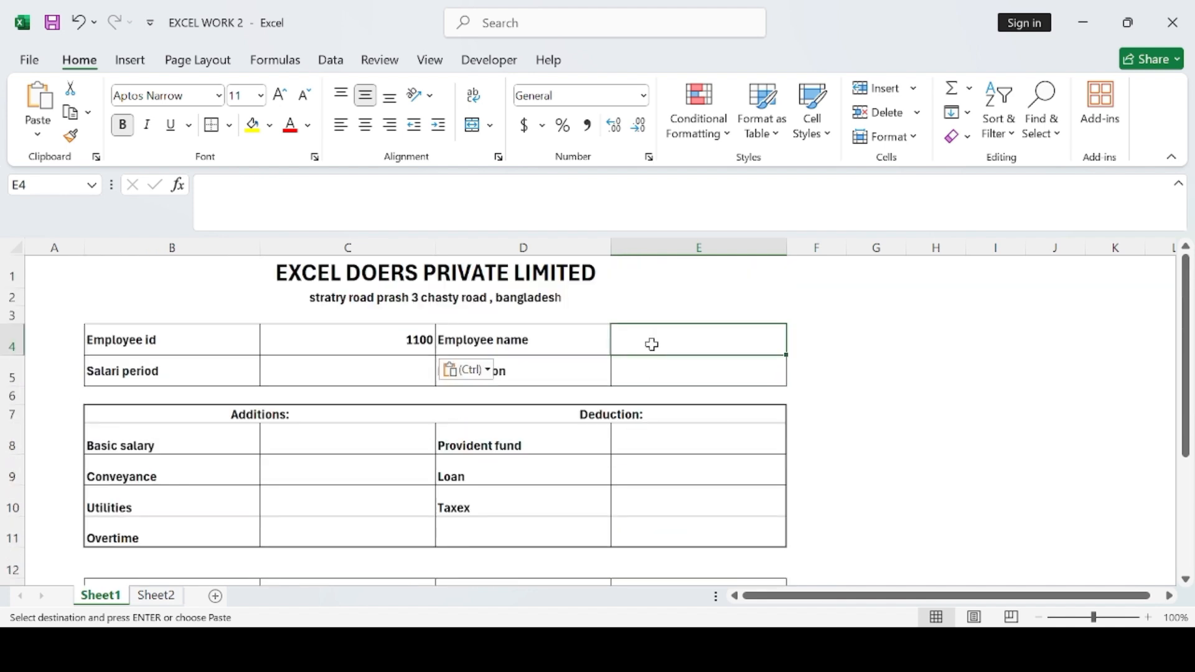
{"action": "type", "text": "-"}
{"action": "key", "text": "Escape"}
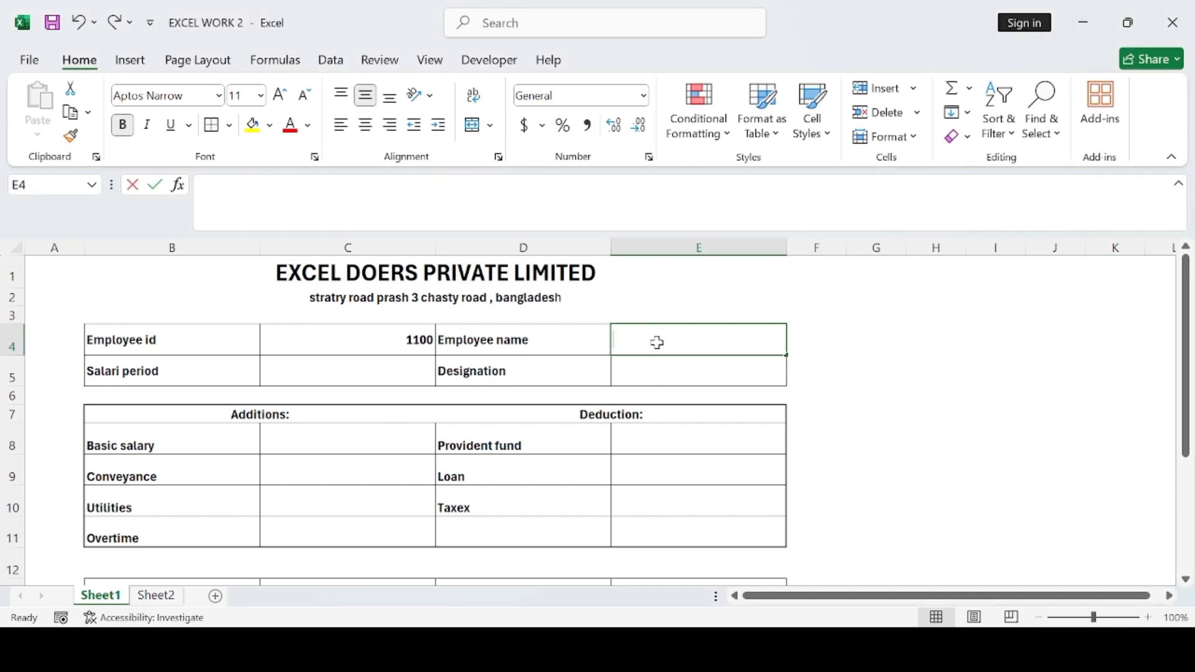
{"action": "type", "text": "=v"}
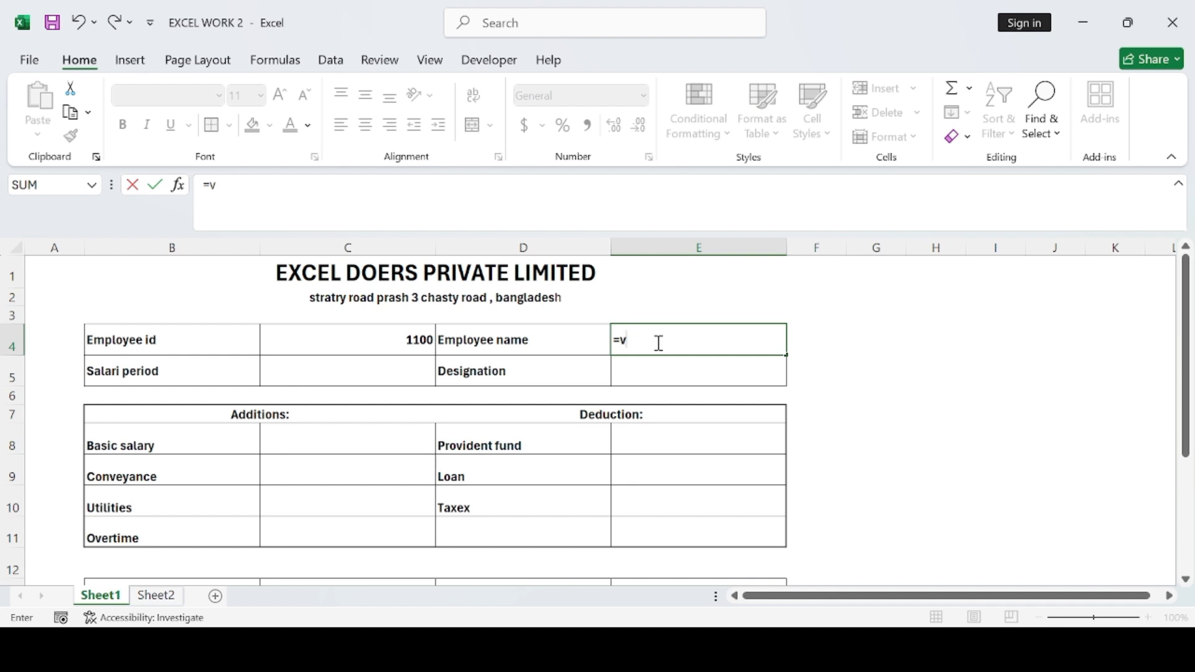
{"action": "double_click", "coordinate": [633, 474]}
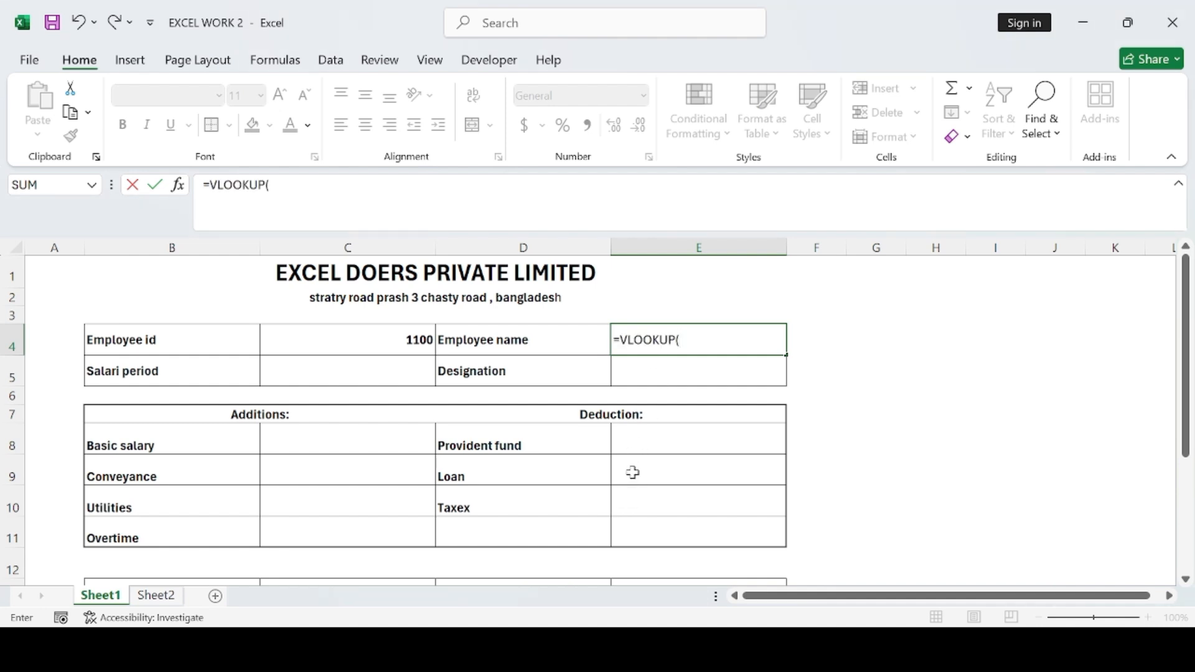
{"action": "left_click", "coordinate": [413, 340]}
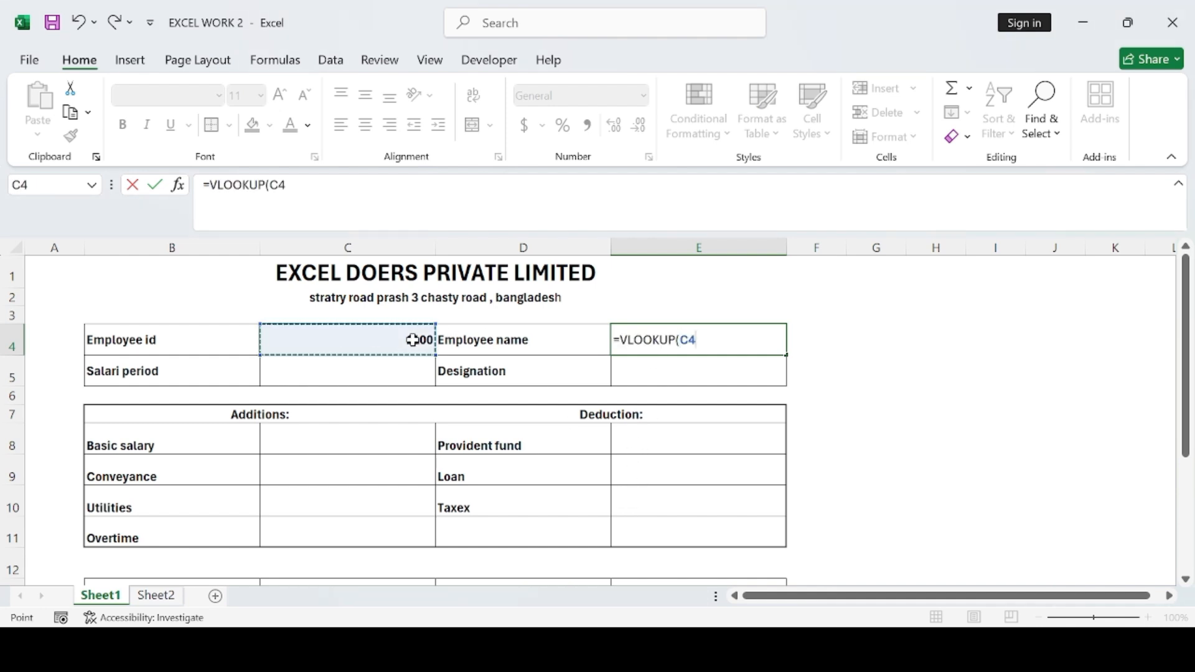
{"action": "type", "text": ","}
Step: Complete the E4 lookup with Sheet2 columns A:K as the table array and 2 as the column index
{"action": "left_click", "coordinate": [156, 596]}
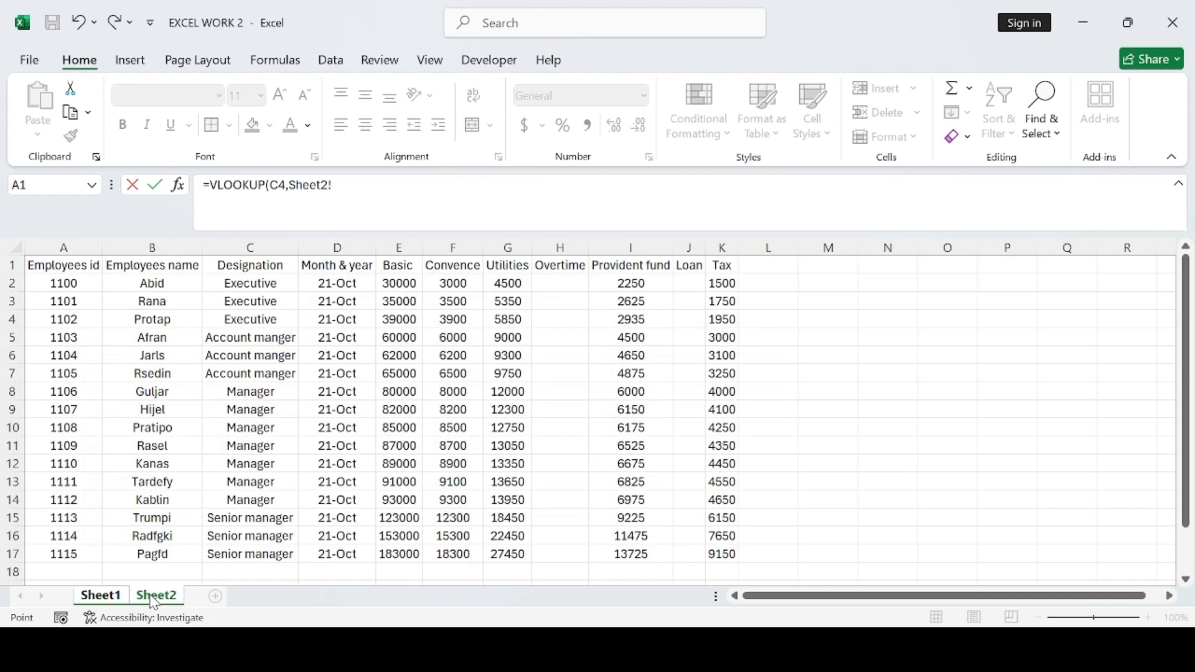
{"action": "left_click_drag", "start_coordinate": [76, 247], "coordinate": [713, 478]}
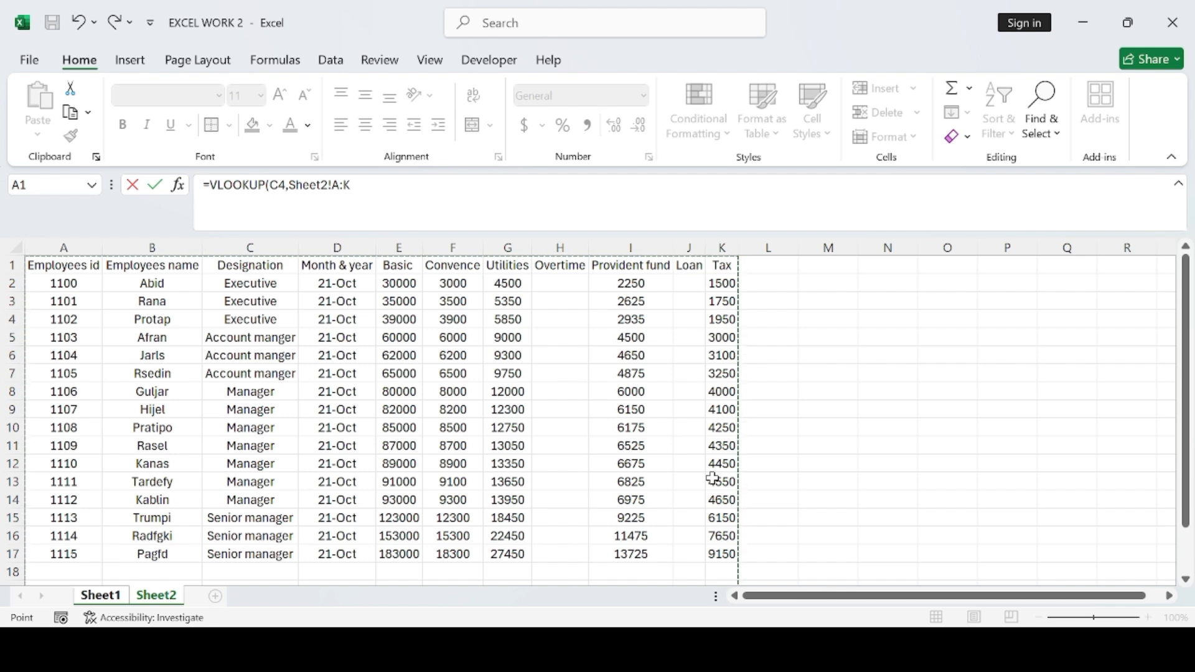
{"action": "type", "text": ","}
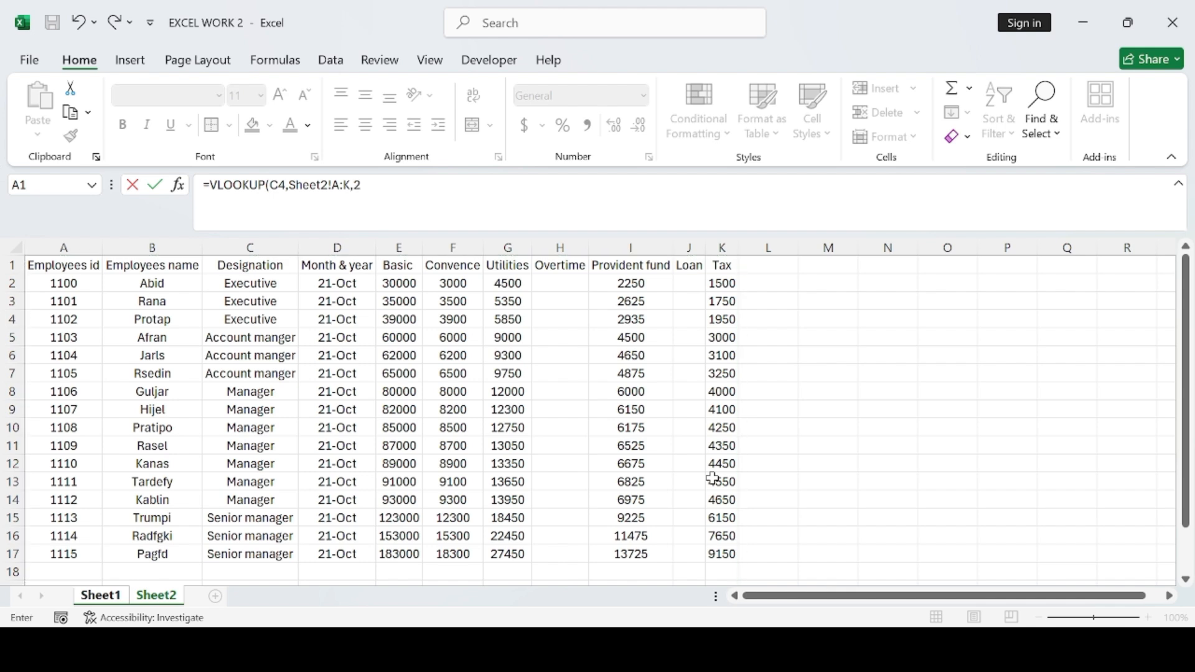
{"action": "type", "text": "2"}
{"action": "key", "text": "Return"}
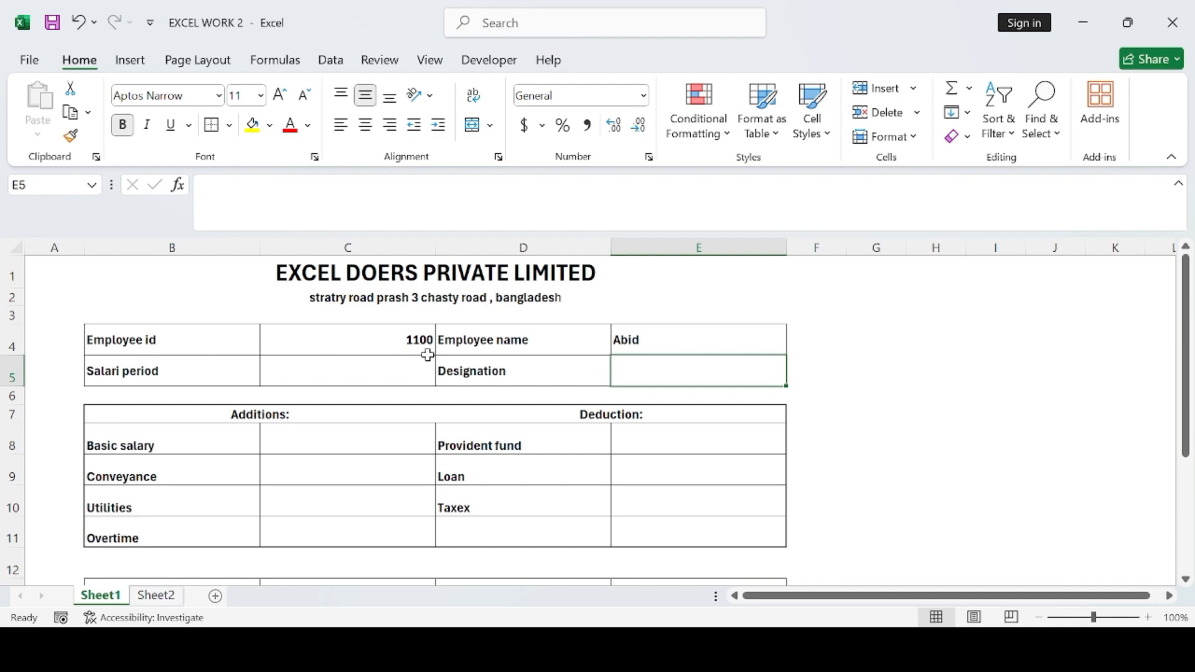
Step: Add an empty fourth argument to the Employee name formula in E4, making it =VLOOKUP(C4,Sheet2!A:K,2,)
{"action": "left_click", "coordinate": [155, 596]}
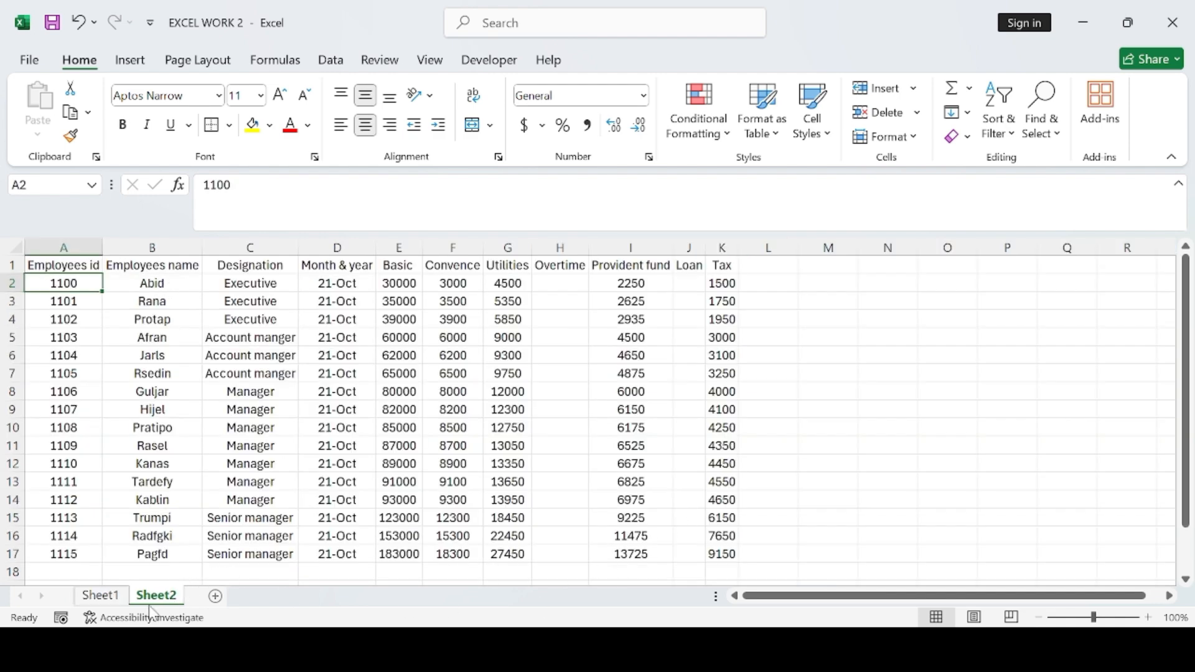
{"action": "left_click", "coordinate": [101, 596]}
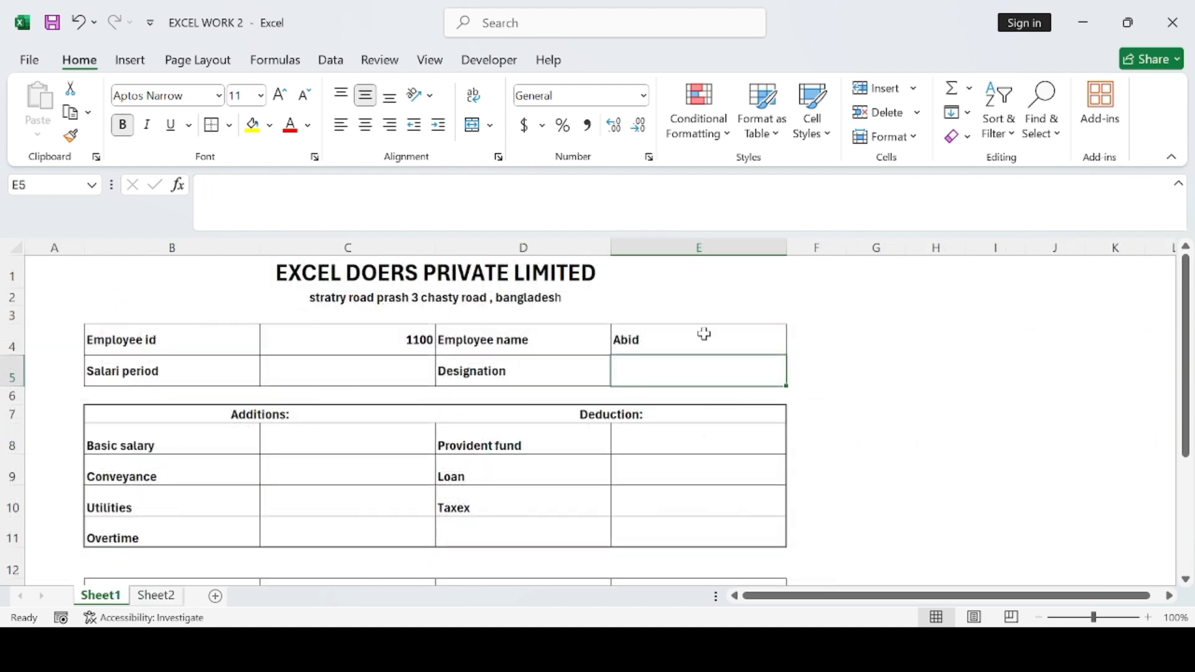
{"action": "left_click", "coordinate": [386, 377]}
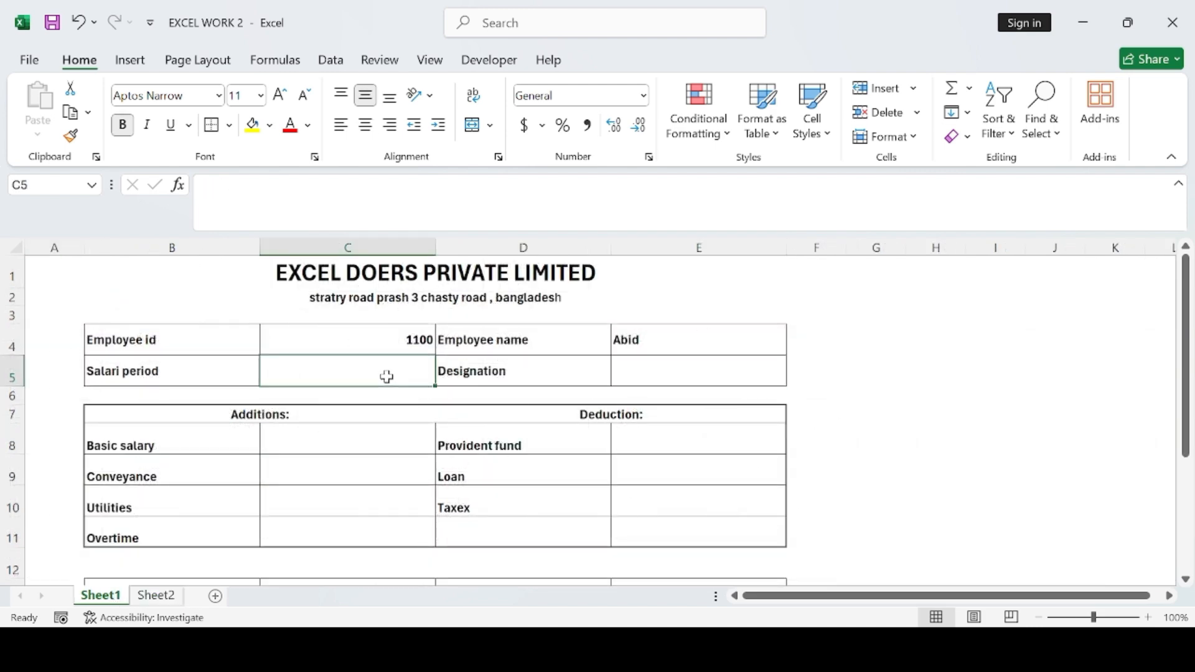
{"action": "left_click", "coordinate": [690, 349]}
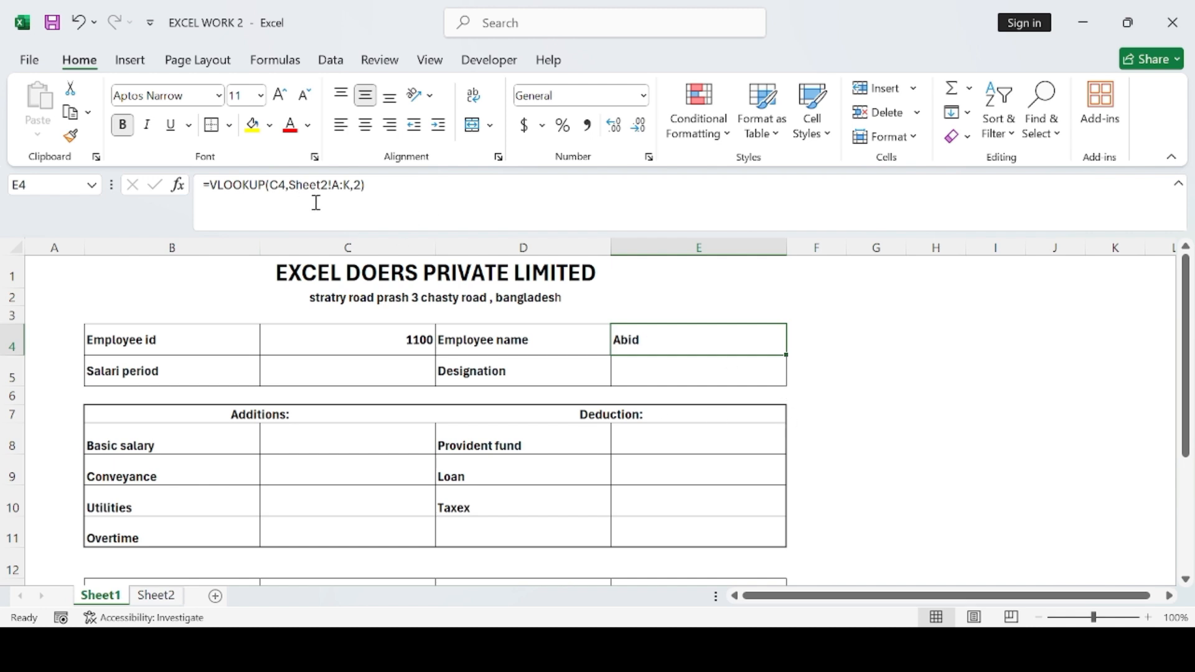
{"action": "left_click", "coordinate": [361, 186]}
{"action": "type", "text": ","}
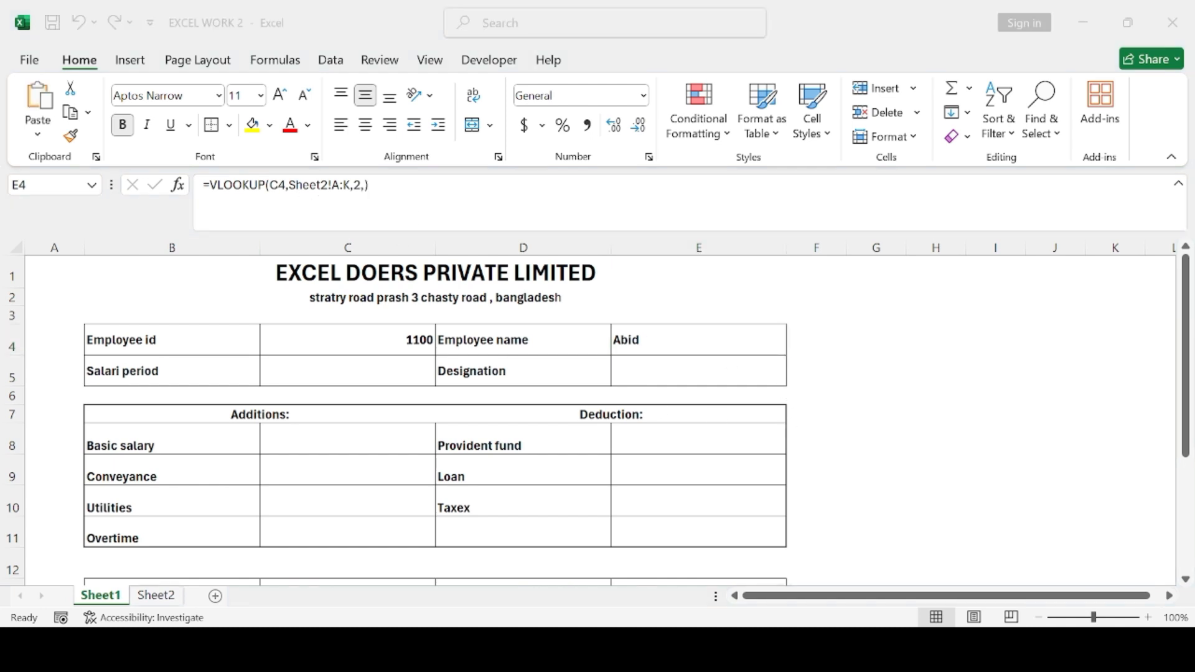
{"action": "key", "text": "ctrl+Return"}
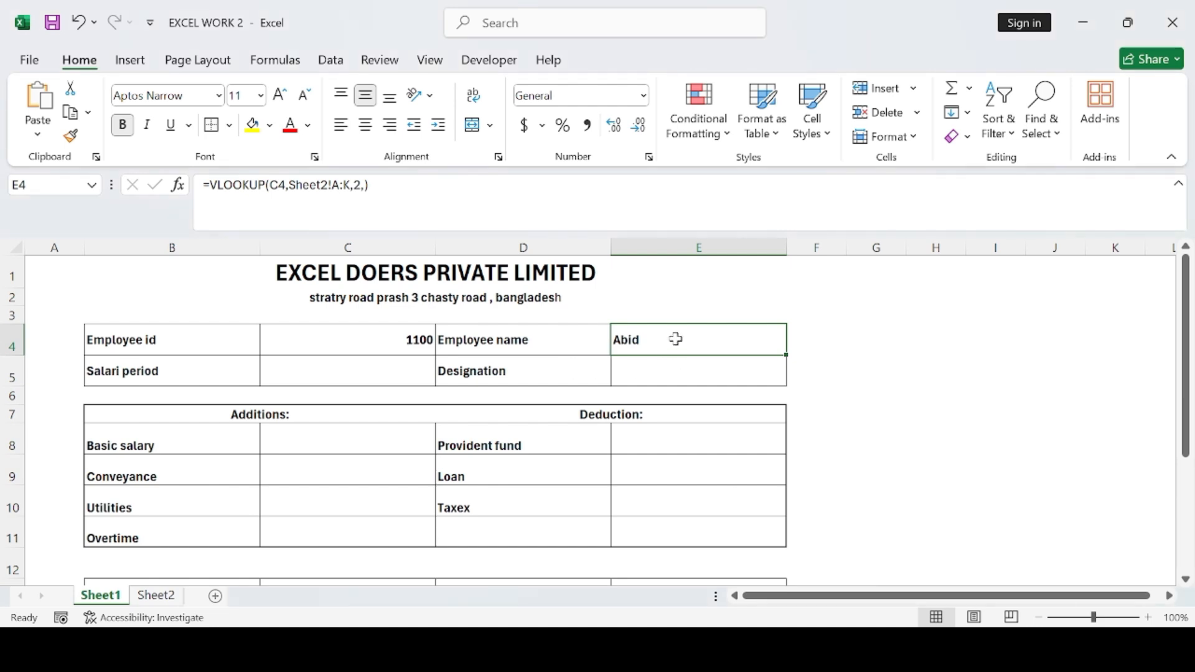
Step: Copy the Employee name formula text from E4 into the Salari period cell C5, keeping its references unchanged
{"action": "left_click_drag", "start_coordinate": [386, 186], "coordinate": [200, 185]}
{"action": "key", "text": "ctrl+c"}
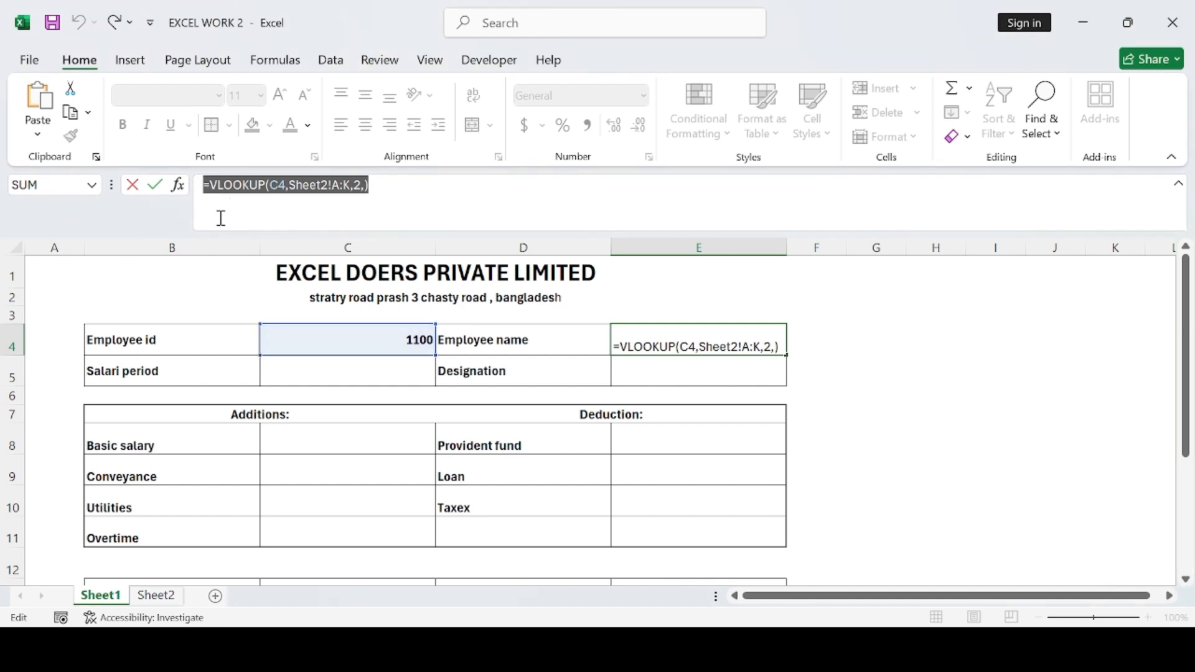
{"action": "left_click", "coordinate": [133, 186]}
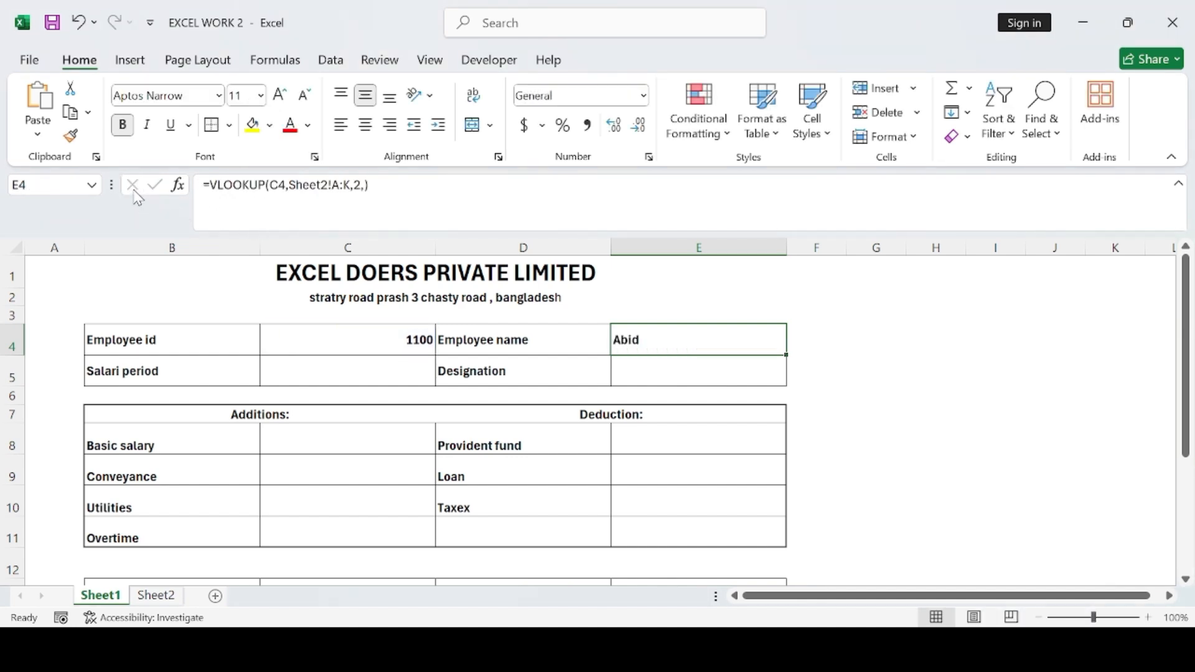
{"action": "left_click", "coordinate": [313, 377]}
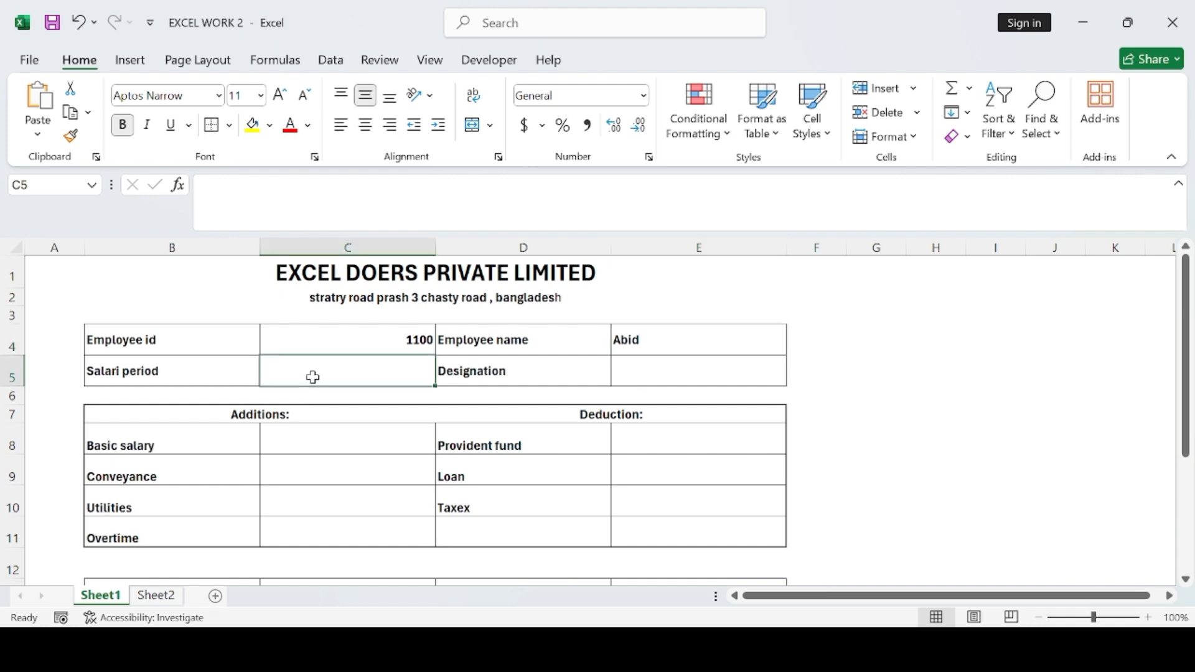
{"action": "key", "text": "ctrl+v"}
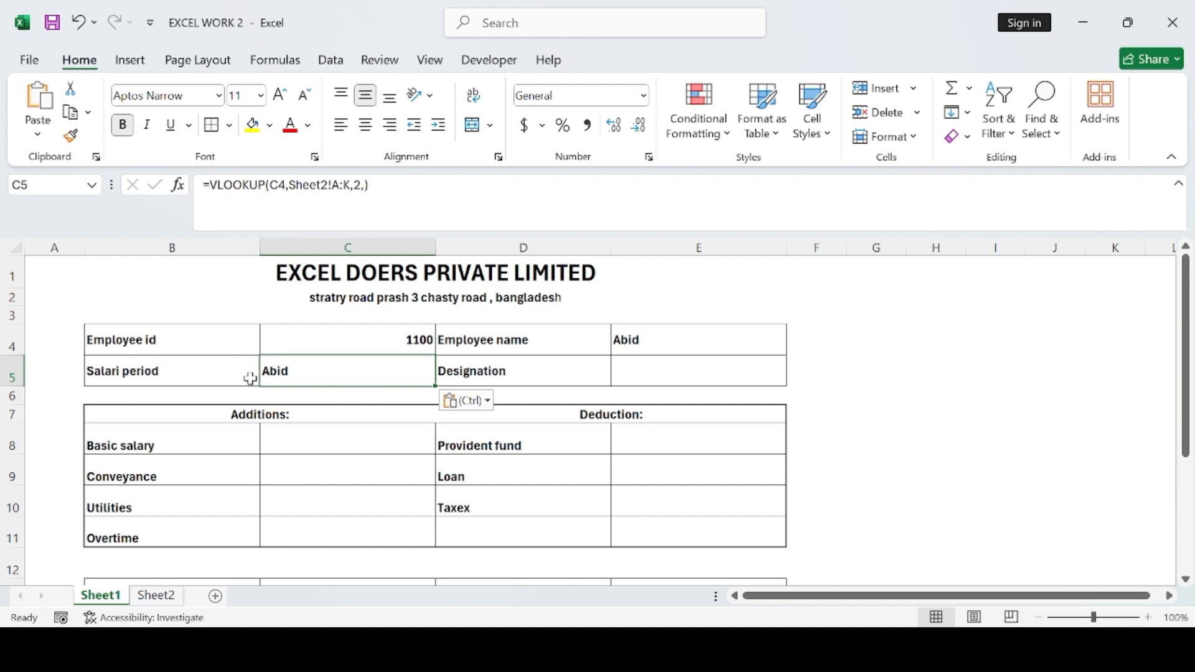
Step: Change the column index of the Salari period lookup in C5 to 4, for Sheet2's Month & year column
{"action": "left_click", "coordinate": [156, 595]}
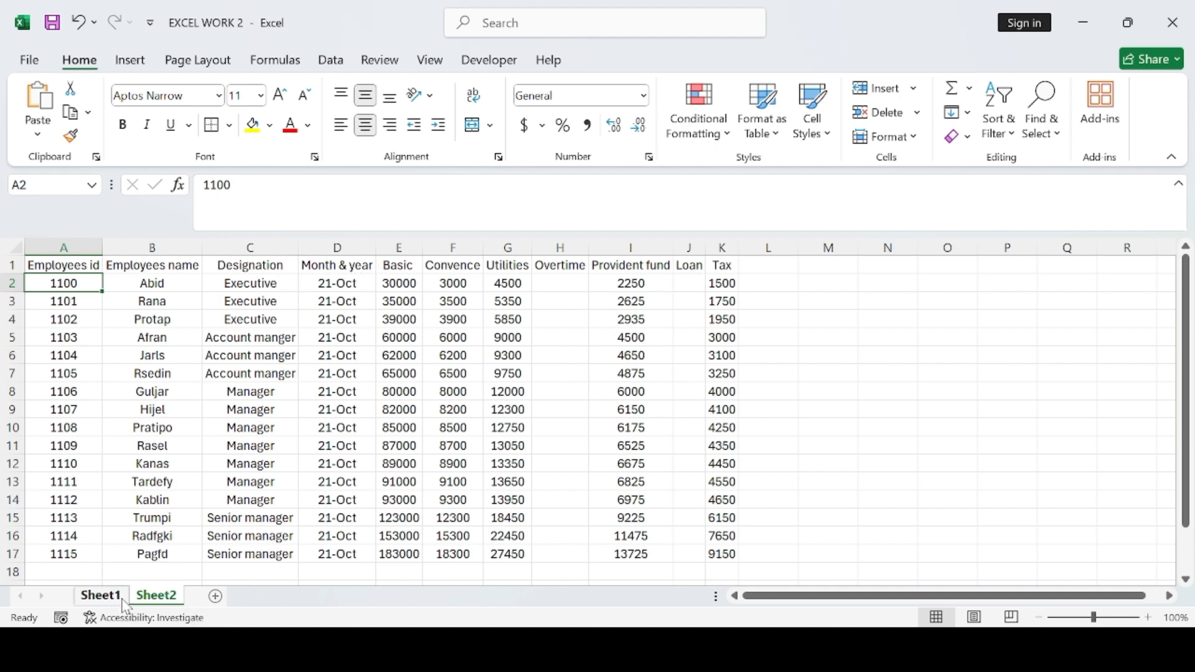
{"action": "left_click", "coordinate": [99, 595]}
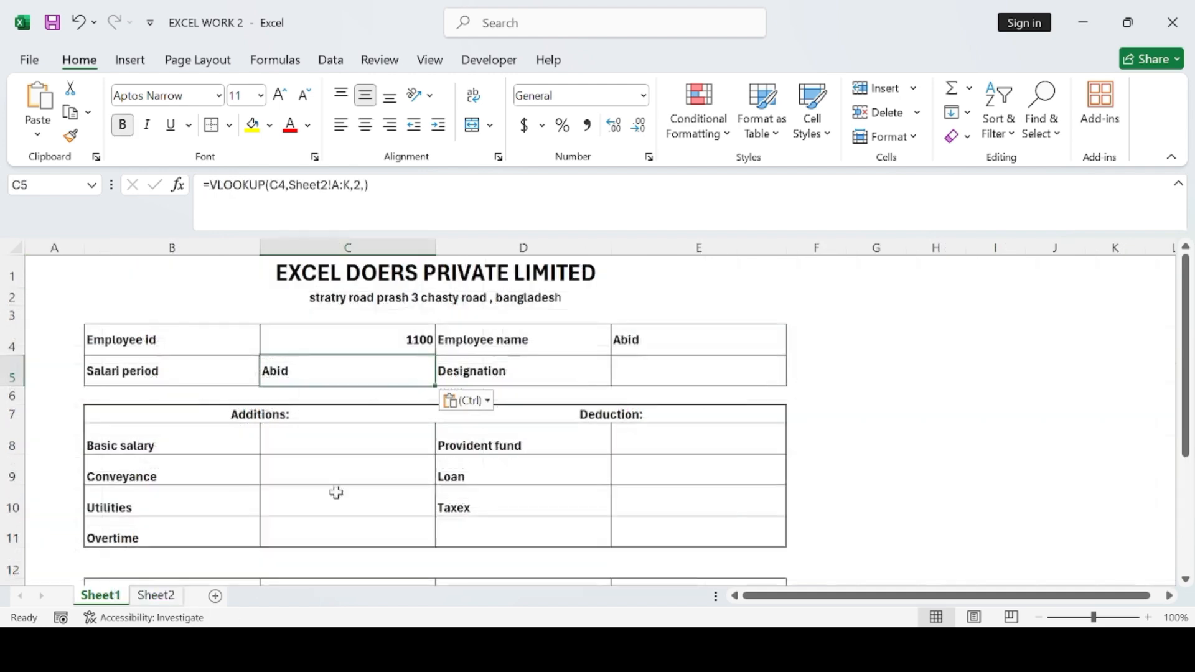
{"action": "left_click", "coordinate": [359, 186]}
{"action": "key", "text": "BackSpace"}
{"action": "type", "text": ","}
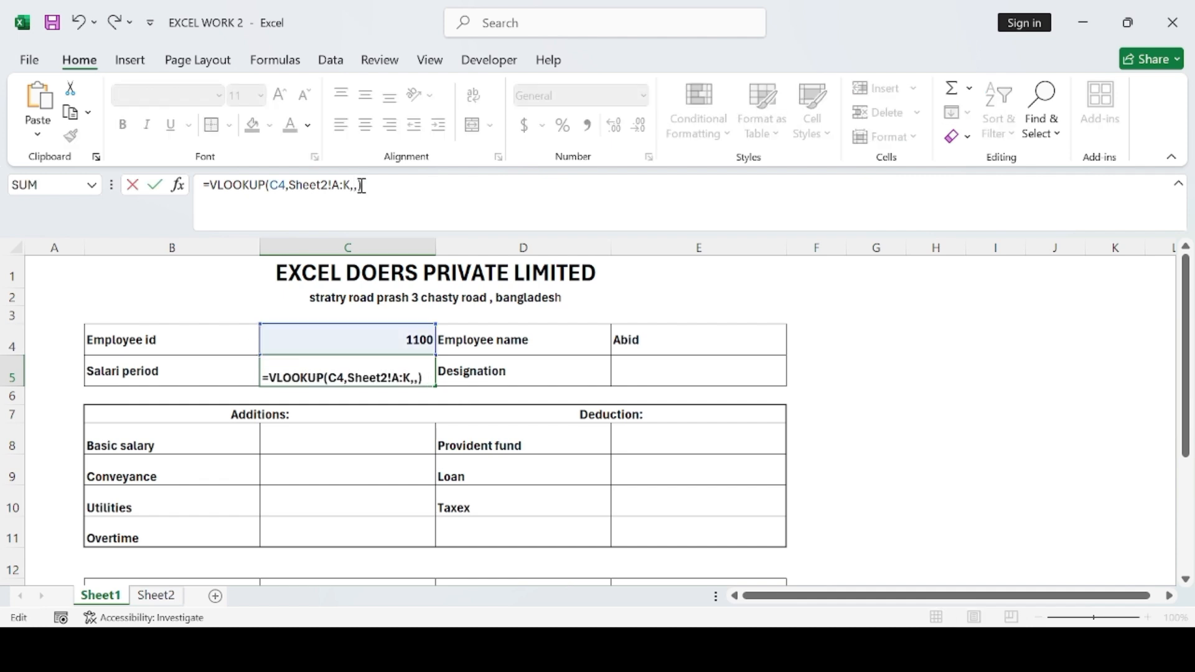
{"action": "type", "text": "4"}
{"action": "key", "text": "Return"}
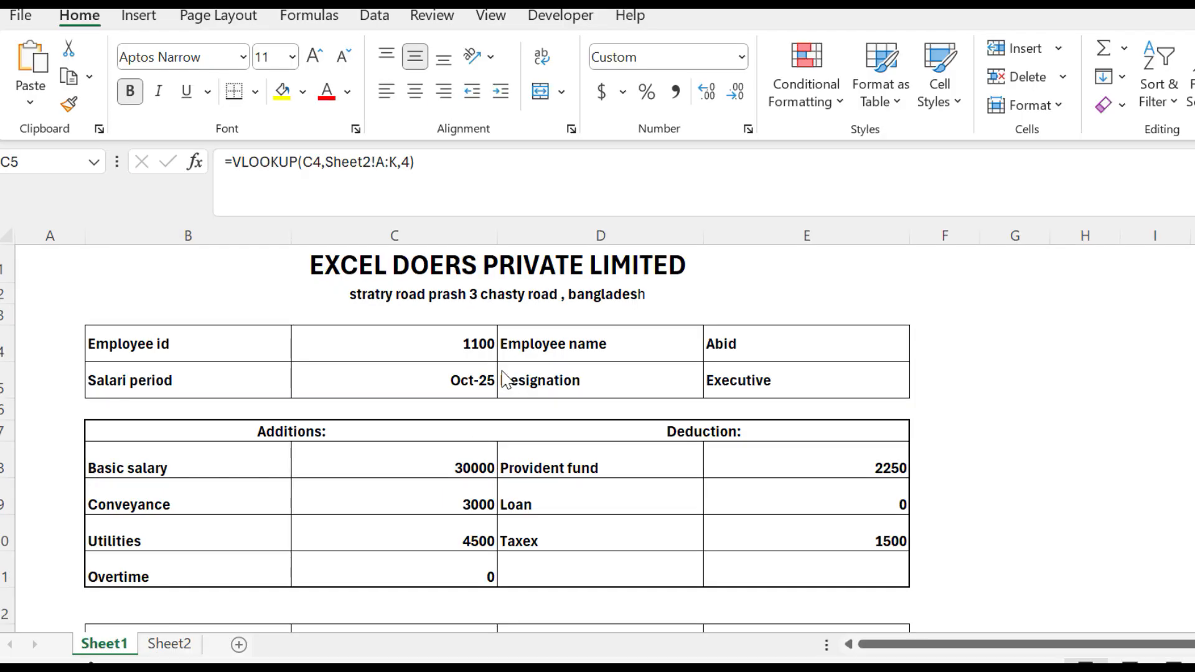
Step: Format the Salari period cell C5 with the custom number format mmm-yy
{"action": "left_click", "coordinate": [465, 377]}
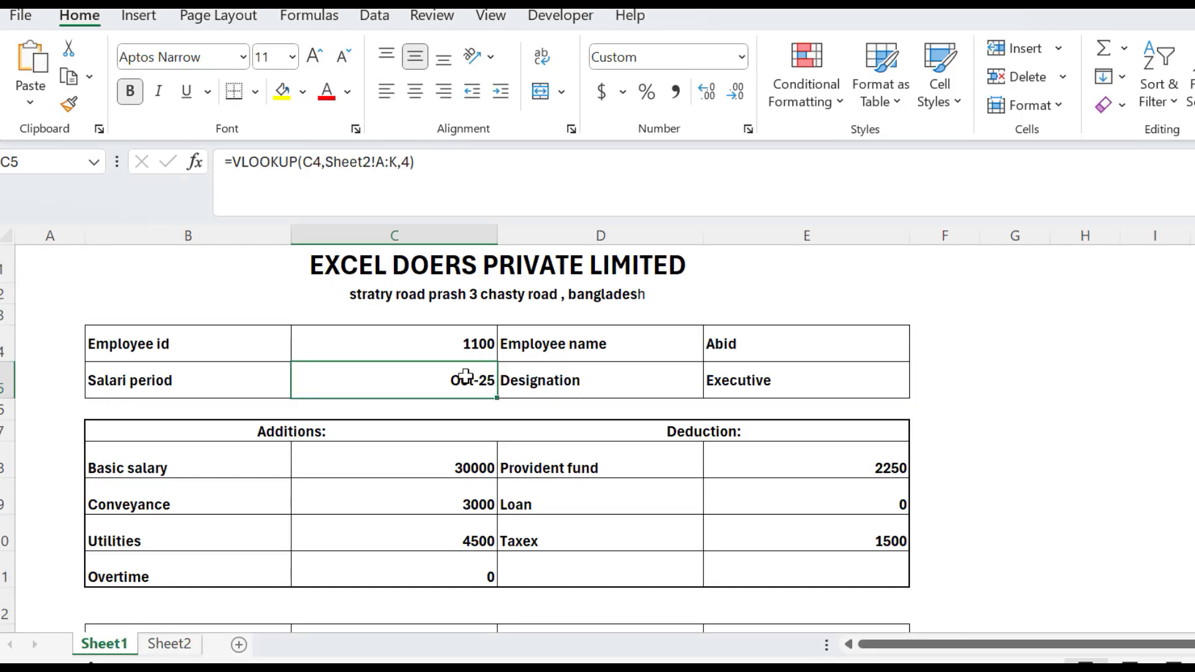
{"action": "right_click", "coordinate": [465, 382]}
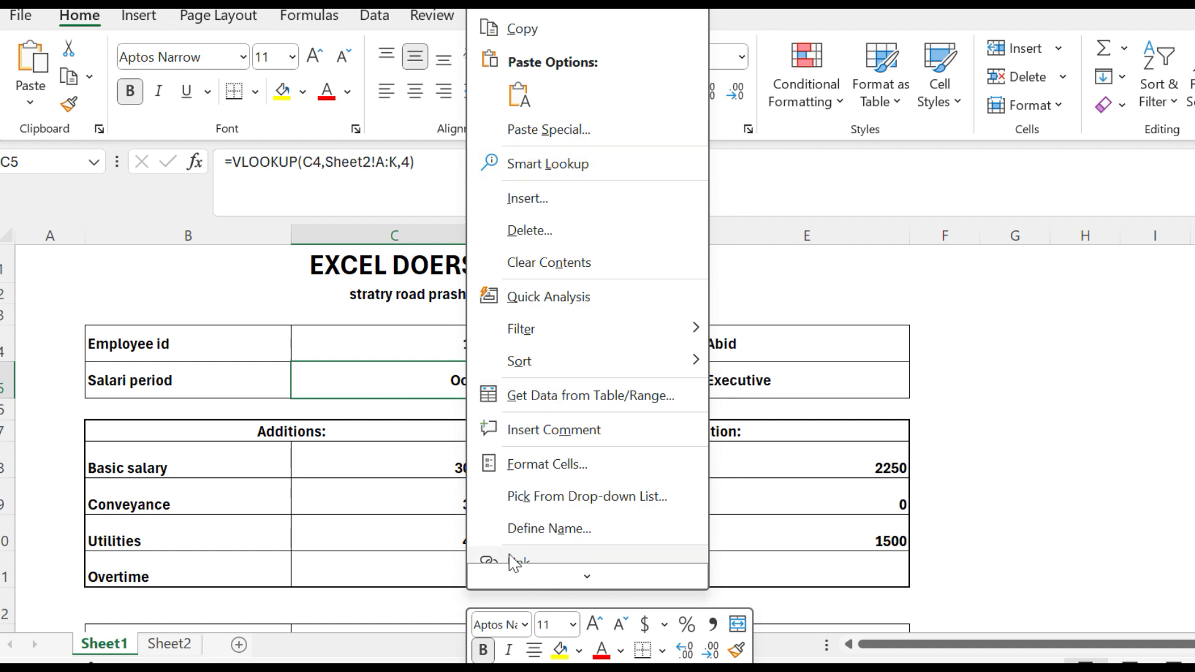
{"action": "scroll", "coordinate": [585, 351], "scroll_direction": "down", "scroll_amount": 1}
{"action": "mouse_move", "coordinate": [581, 345]}
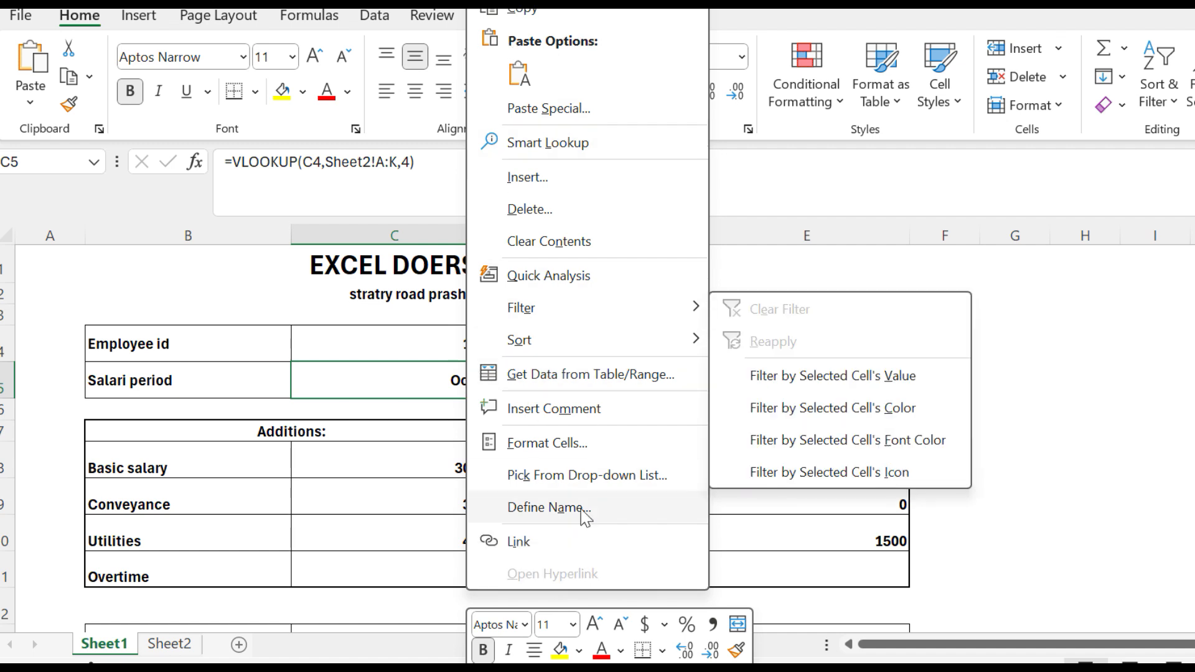
{"action": "scroll", "coordinate": [580, 500], "scroll_direction": "up", "scroll_amount": 1}
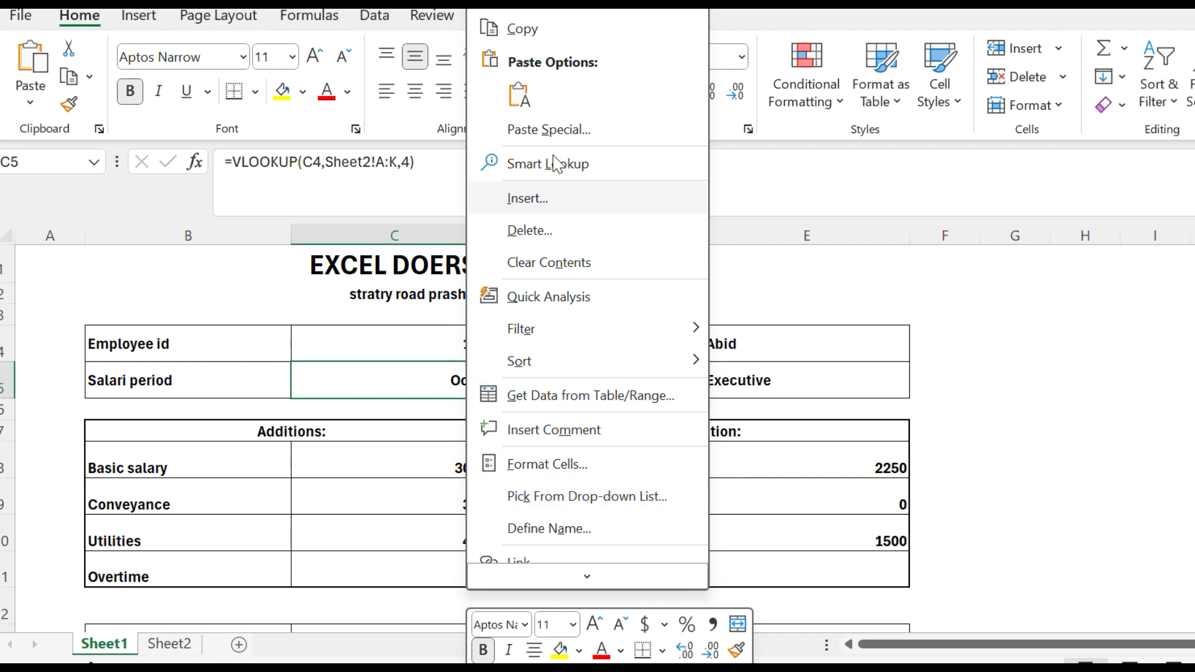
{"action": "scroll", "coordinate": [591, 301], "scroll_direction": "down", "scroll_amount": 1}
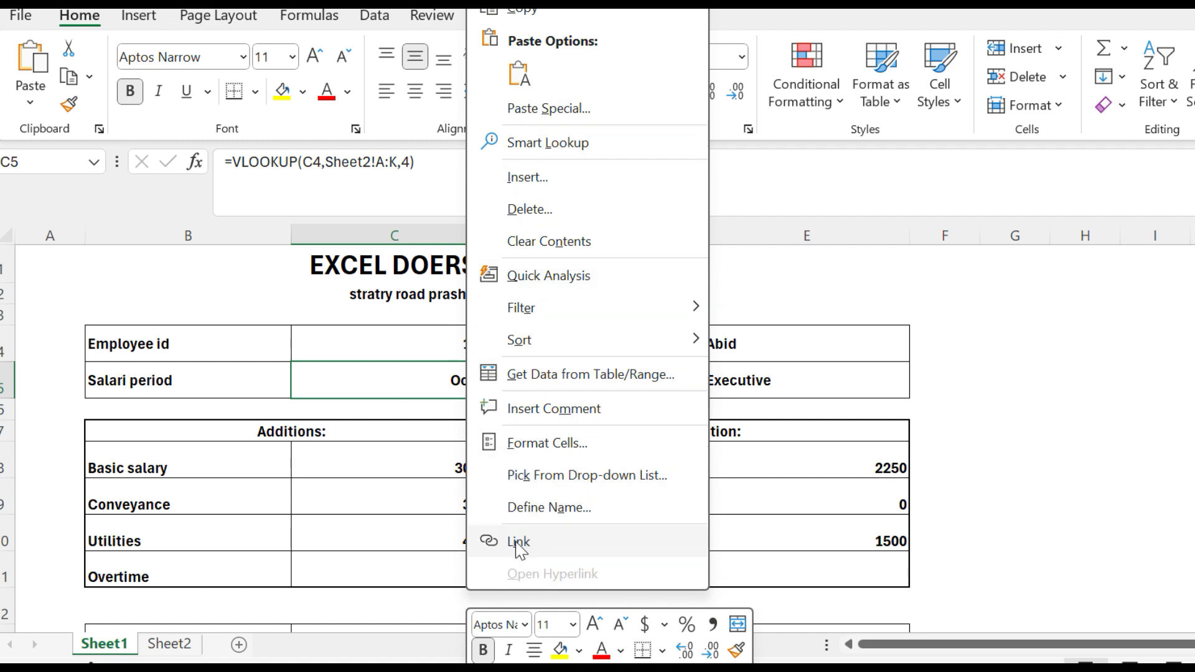
{"action": "left_click", "coordinate": [542, 445]}
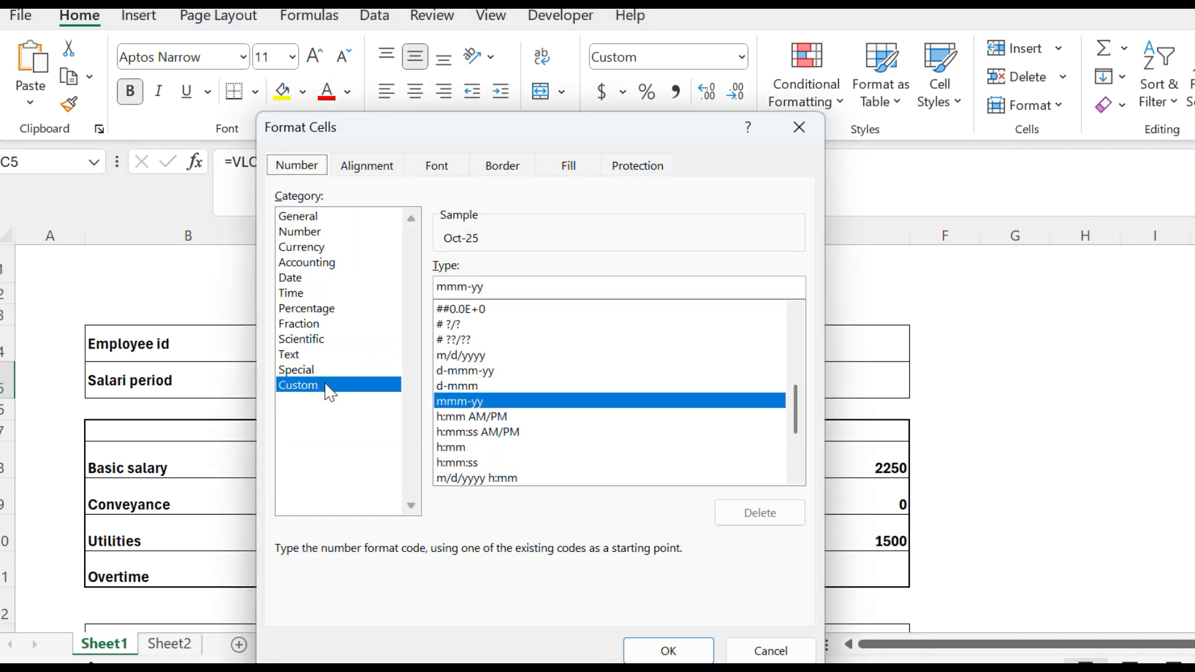
{"action": "key", "text": "Return"}
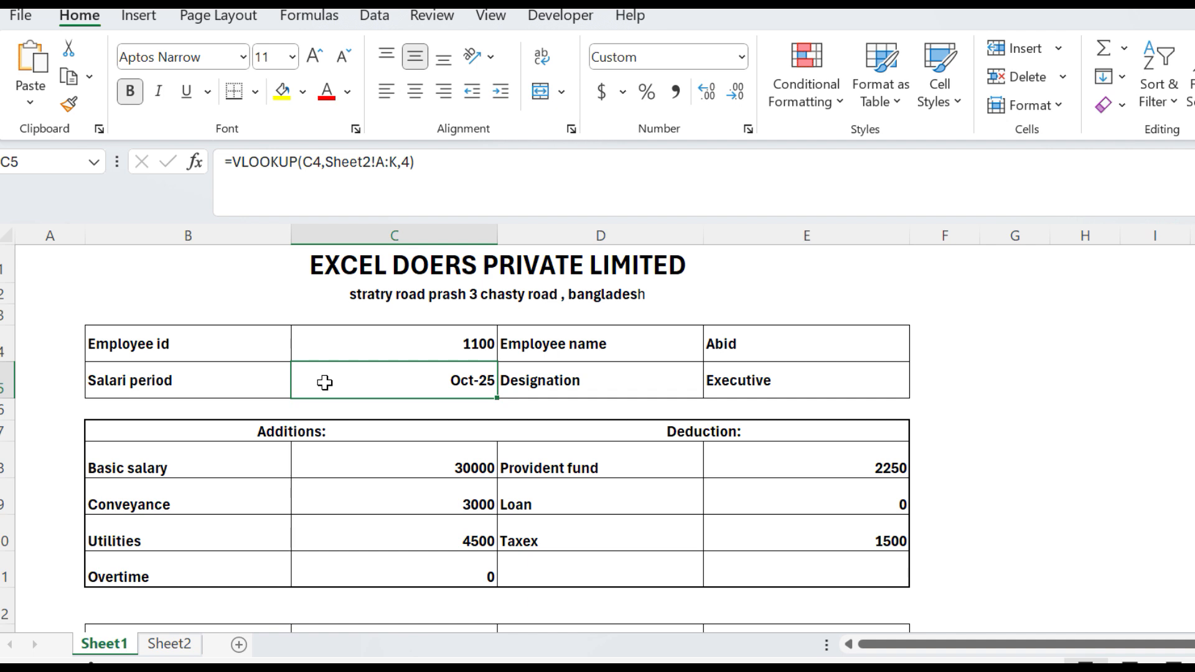
{"action": "double_click", "coordinate": [460, 385]}
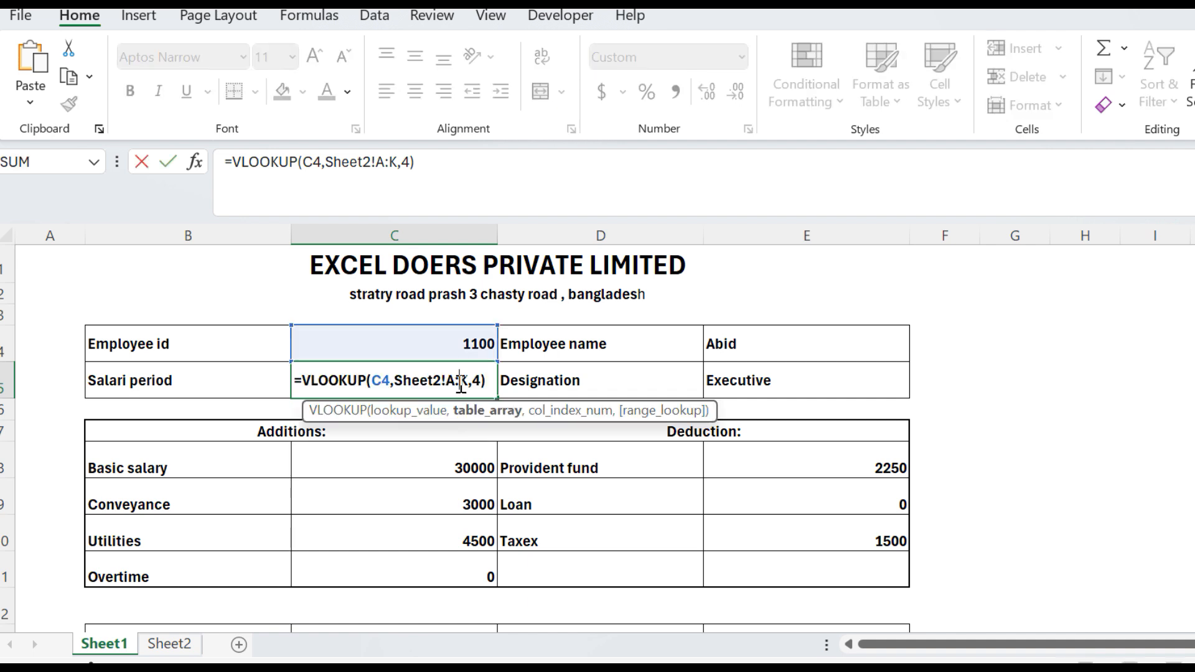
{"action": "left_click", "coordinate": [1144, 316]}
{"action": "left_click", "coordinate": [141, 165]}
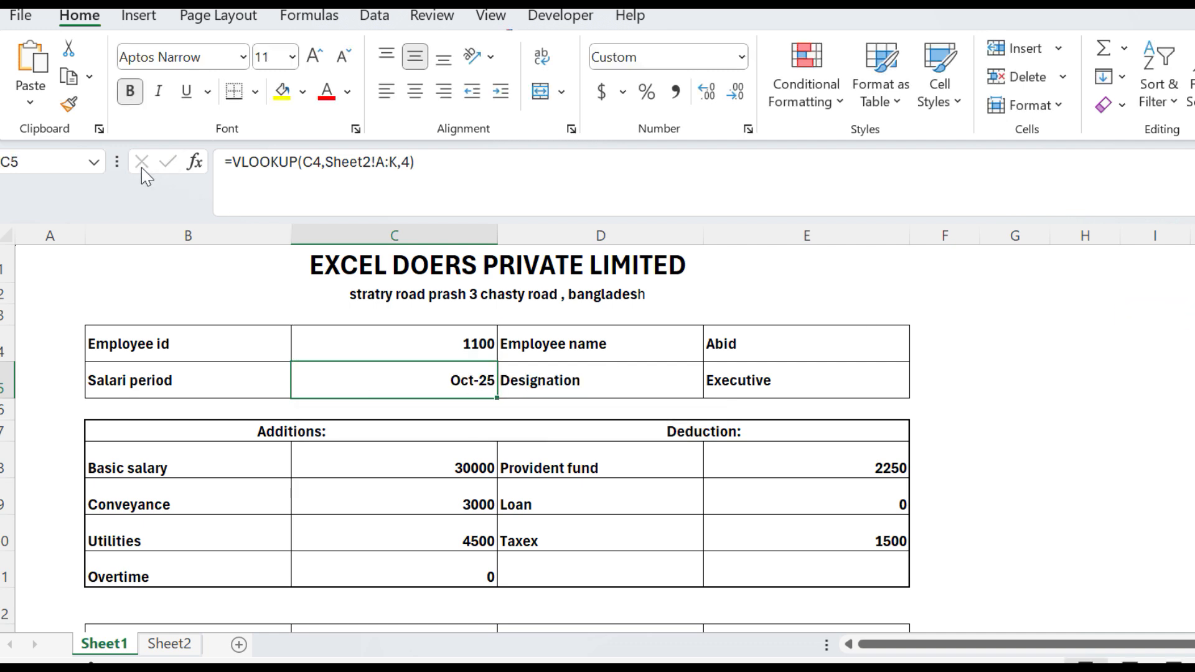
{"action": "right_click", "coordinate": [470, 383]}
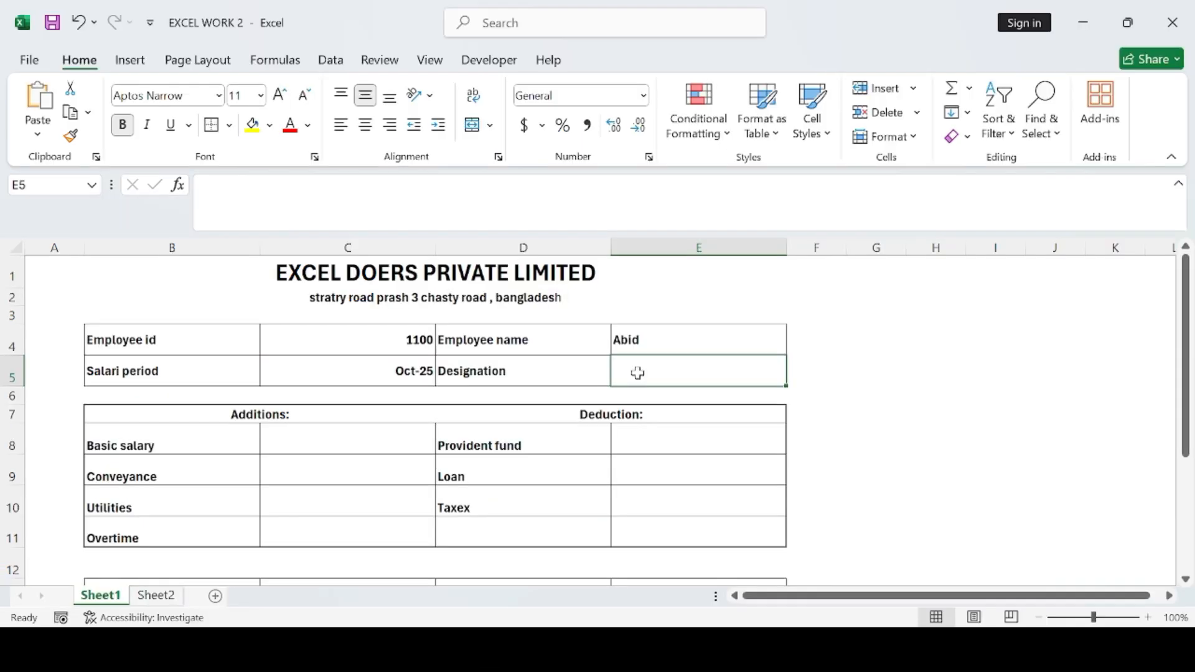
Step: Enter the formula =VLOOKUP(C4,Sheet2!A:K,2,) in the Designation cell E5 and change its column index to 3
{"action": "type", "text": "=VLOOKUP(C4,Sheet2!A:K,2,)"}
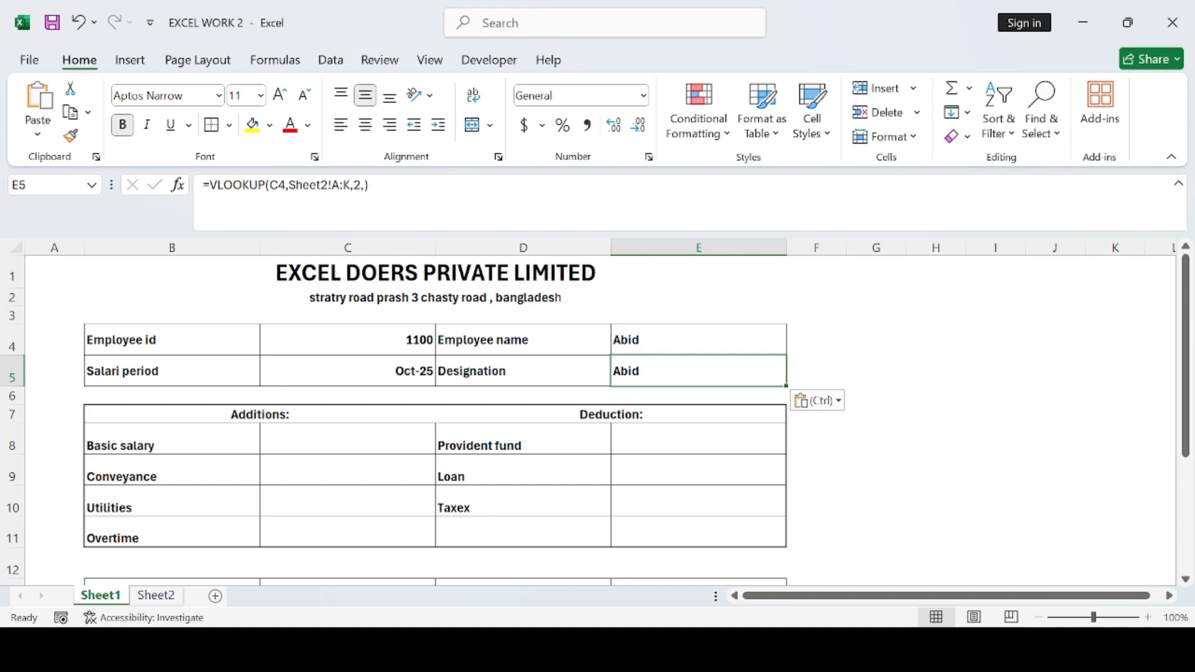
{"action": "left_click", "coordinate": [178, 596]}
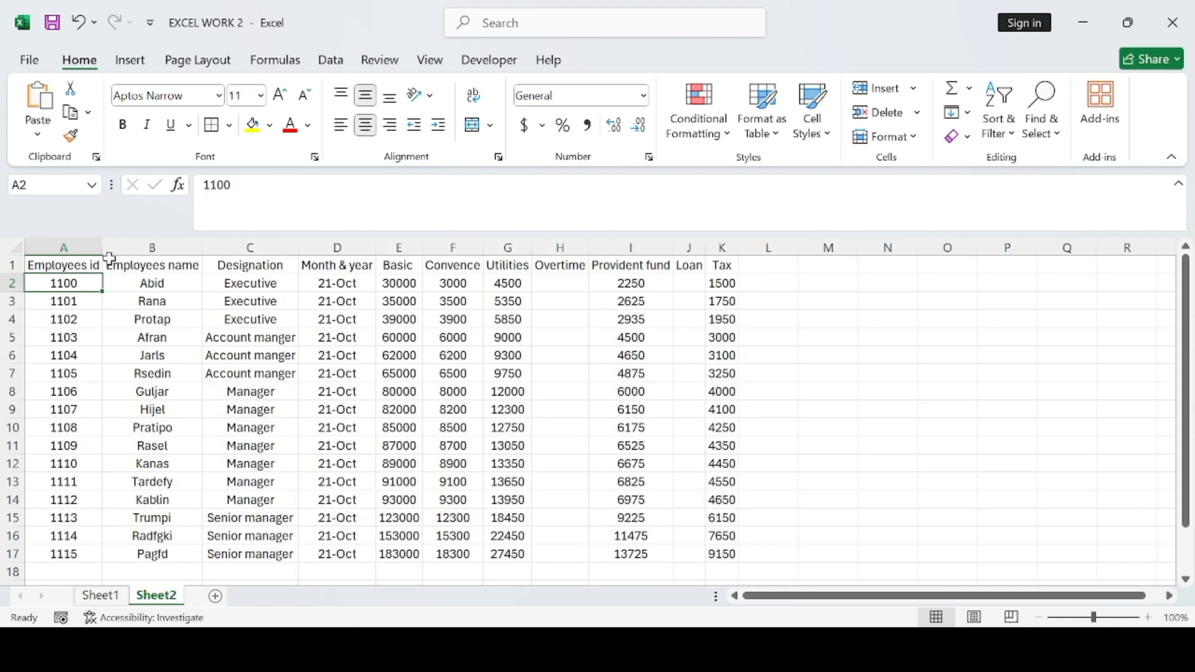
{"action": "left_click", "coordinate": [100, 596]}
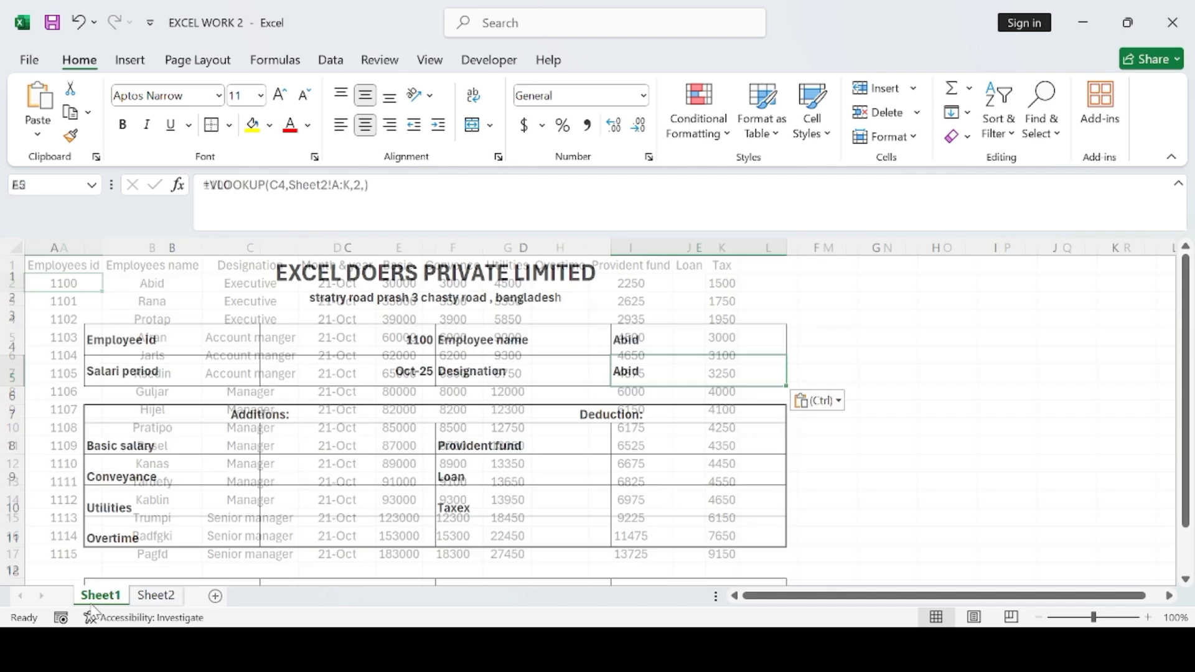
{"action": "left_click", "coordinate": [362, 186]}
{"action": "type", "text": ","}
{"action": "key", "text": "BackSpace"}
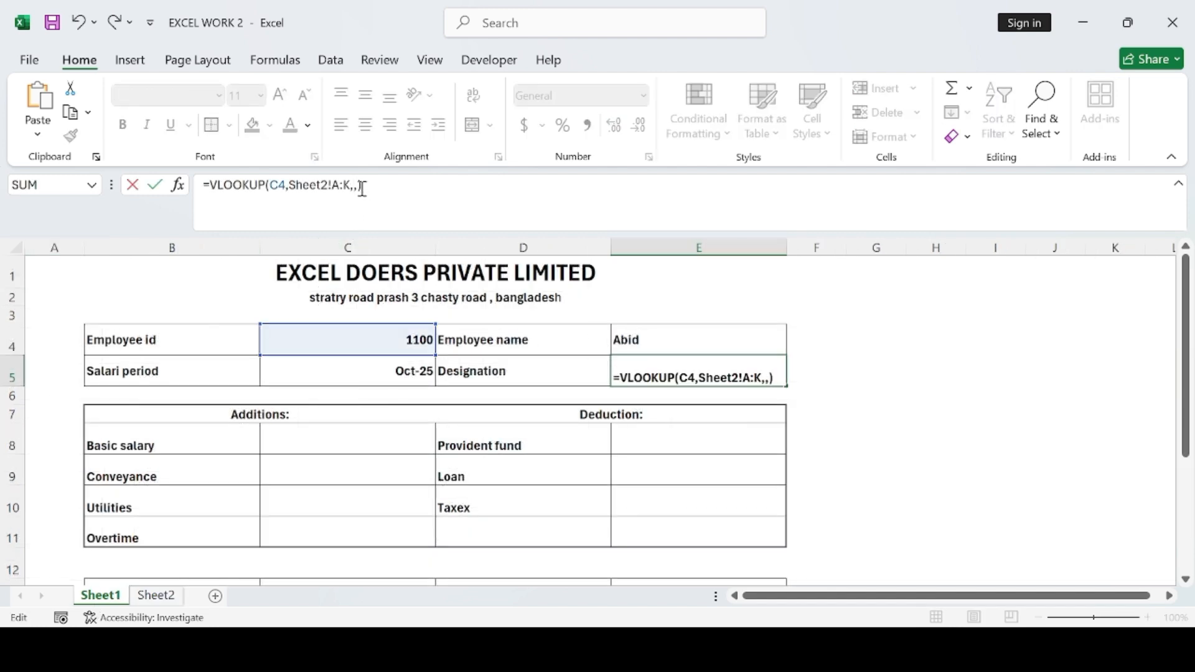
{"action": "type", "text": "3"}
{"action": "key", "text": "Return"}
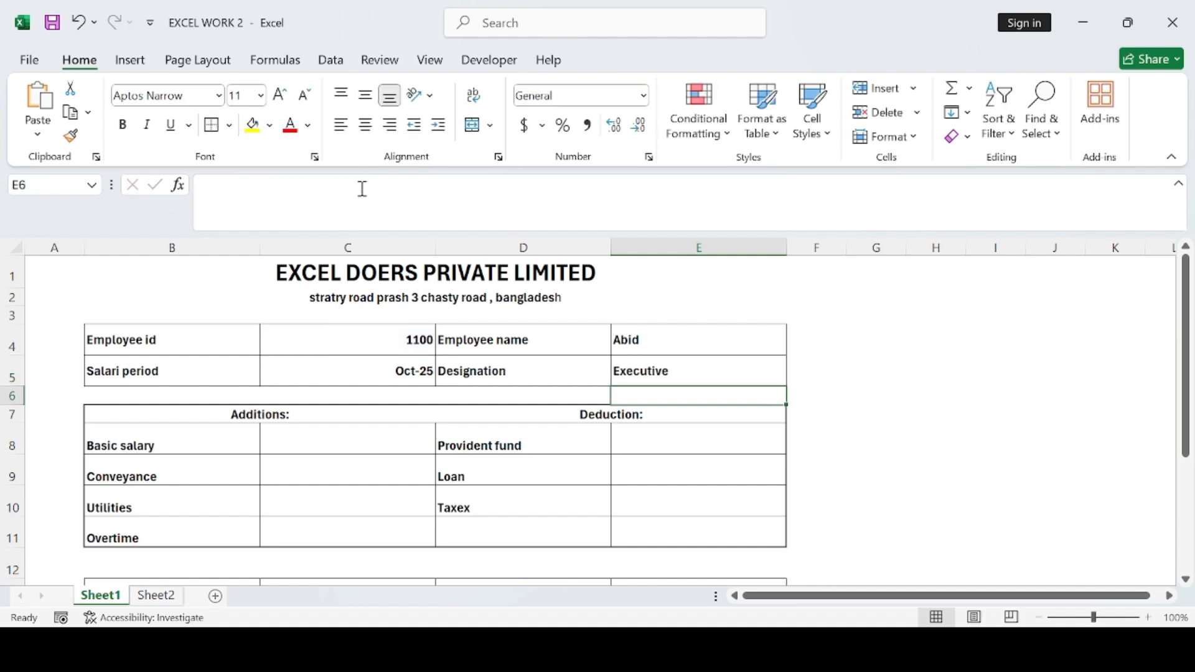
Step: Paste the copied VLOOKUP formula into the Basic salary cell C8 and change its column index to Sheet2's Basic column
{"action": "left_click", "coordinate": [298, 442]}
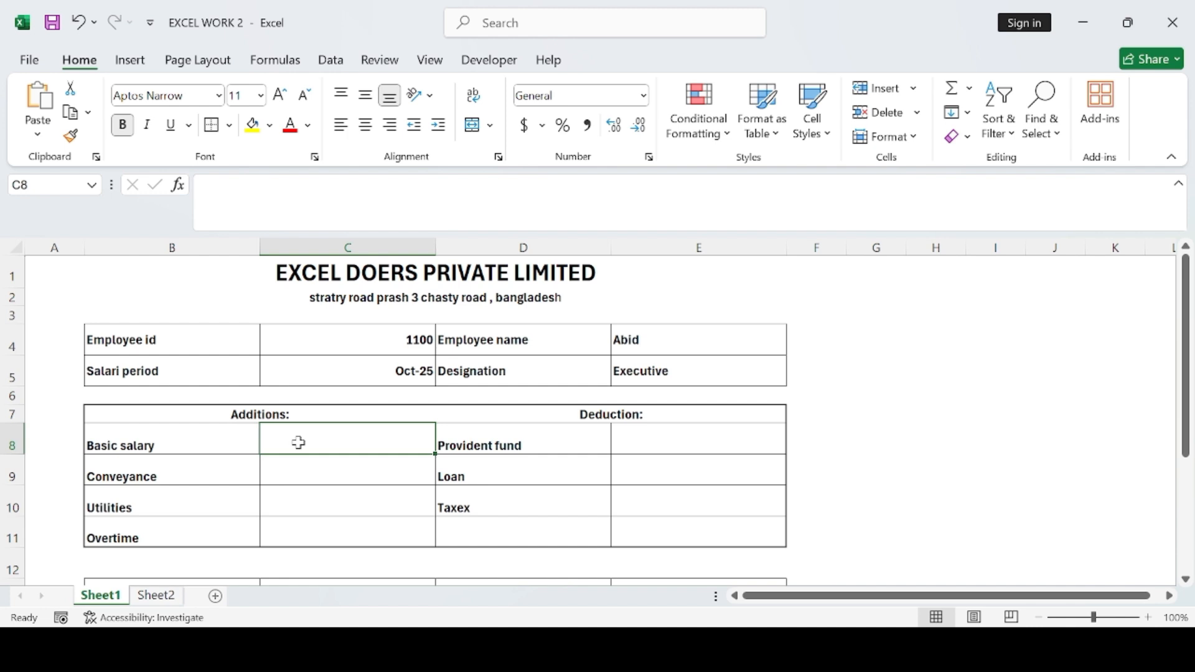
{"action": "key", "text": "ctrl+v"}
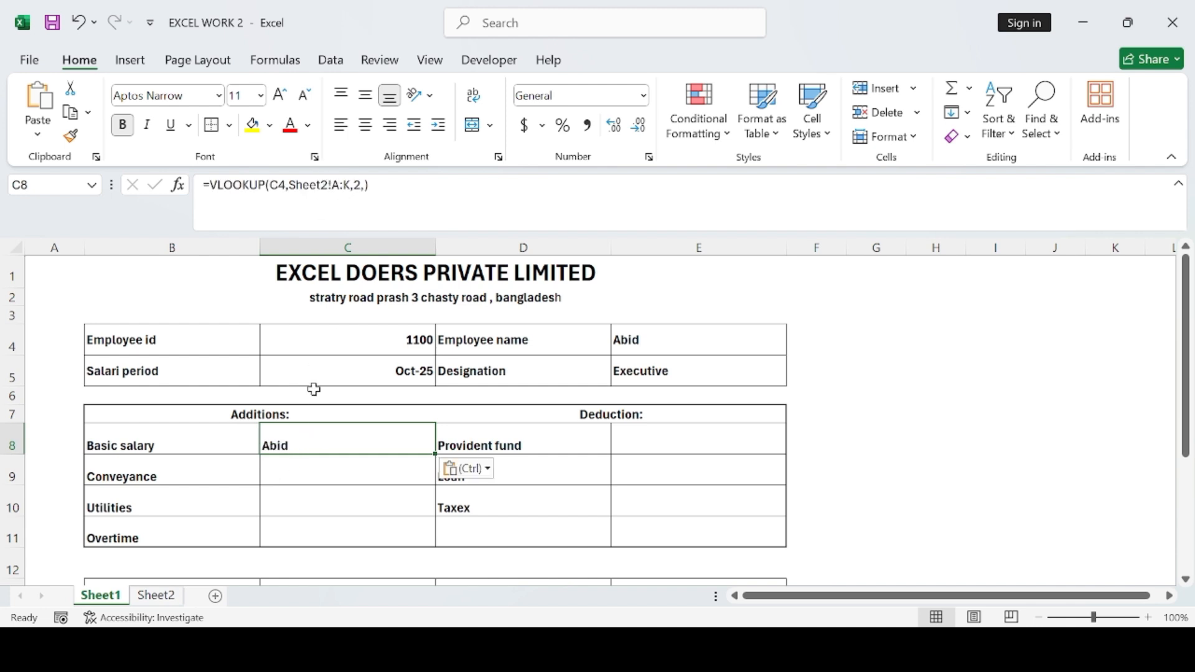
{"action": "left_click", "coordinate": [166, 595]}
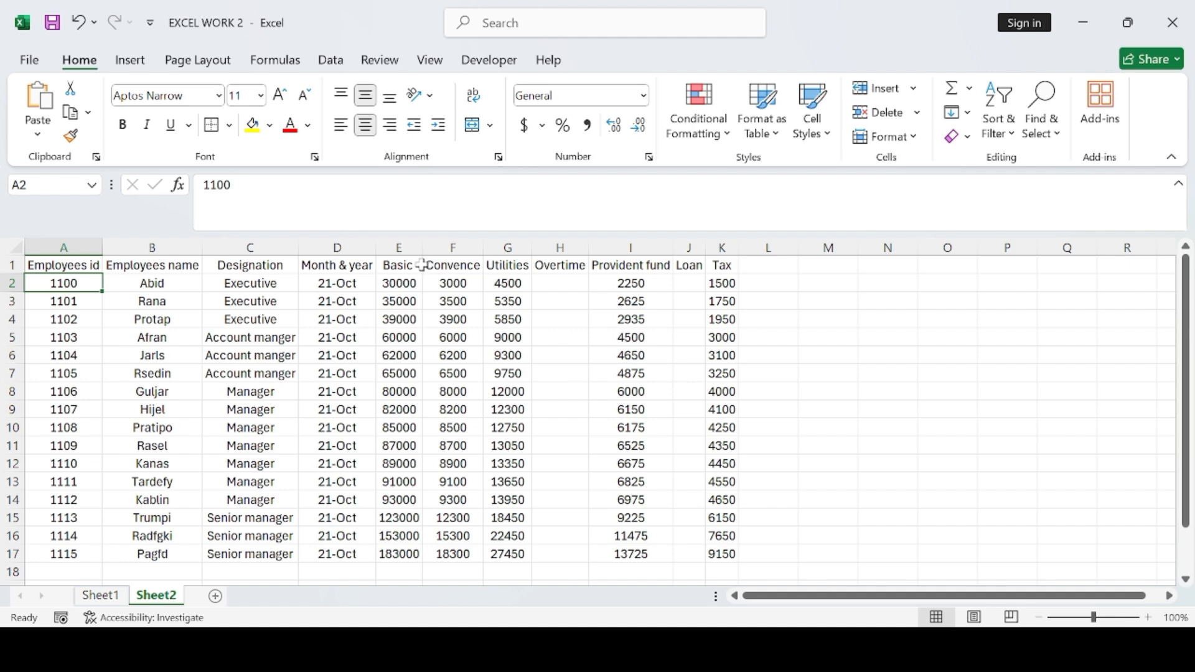
{"action": "left_click", "coordinate": [100, 595]}
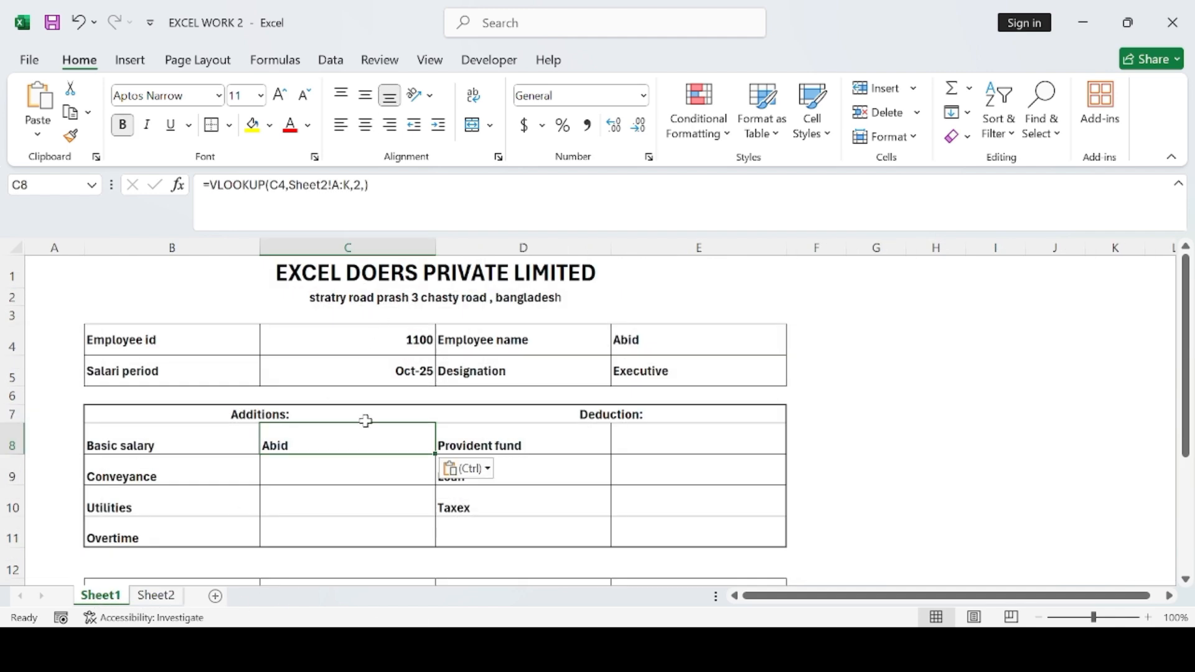
{"action": "left_click", "coordinate": [360, 188]}
{"action": "type", "text": ","}
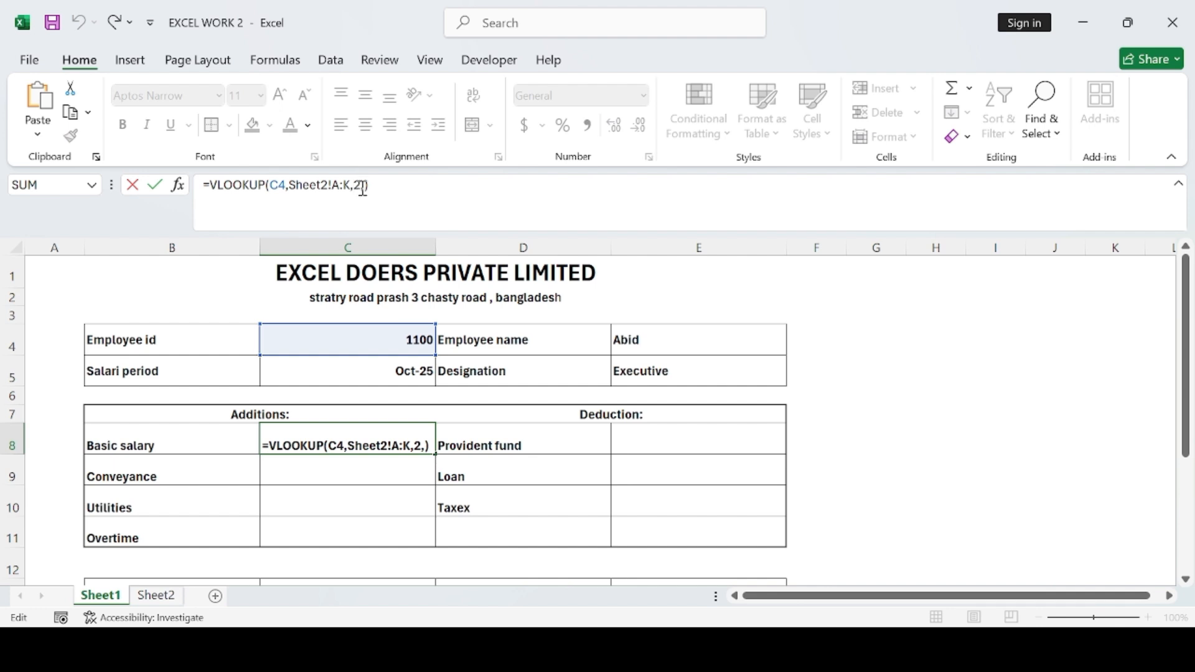
{"action": "type", "text": "0"}
{"action": "key", "text": "Return"}
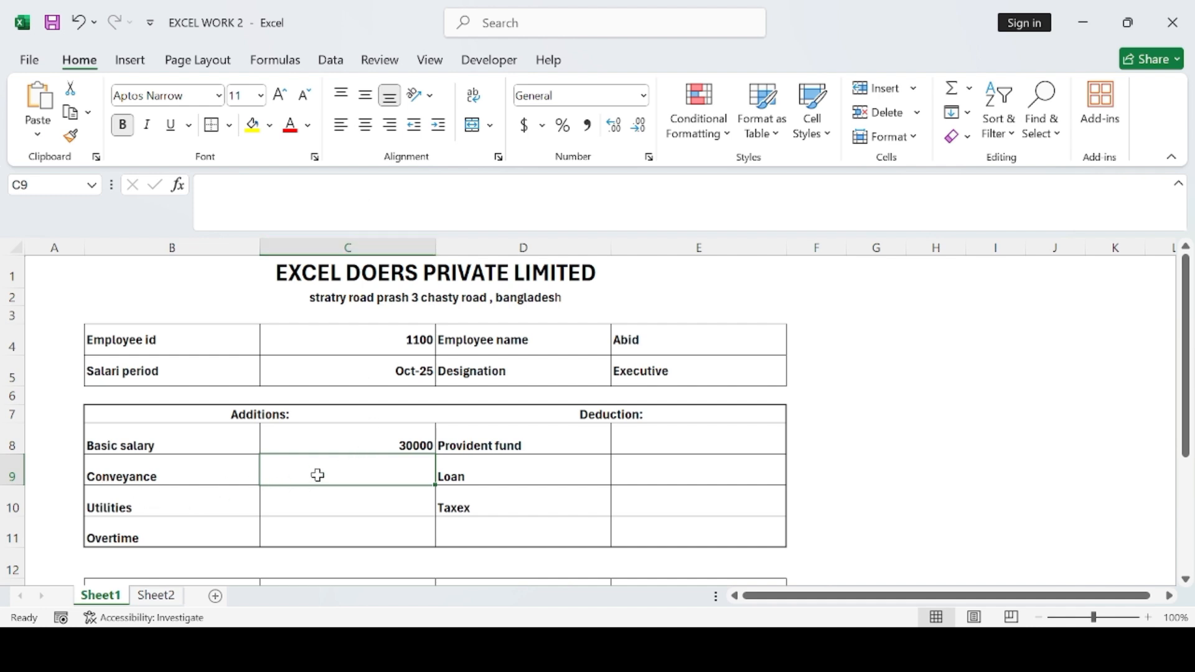
Step: Enter =VLOOKUP(C4,Sheet2!A:K,2,) in the Conveyance cell C9 and change its column index to 6, for Sheet2's Convence column
{"action": "type", "text": "=VLOOKUP(C4,Sheet2!A:K,2,)"}
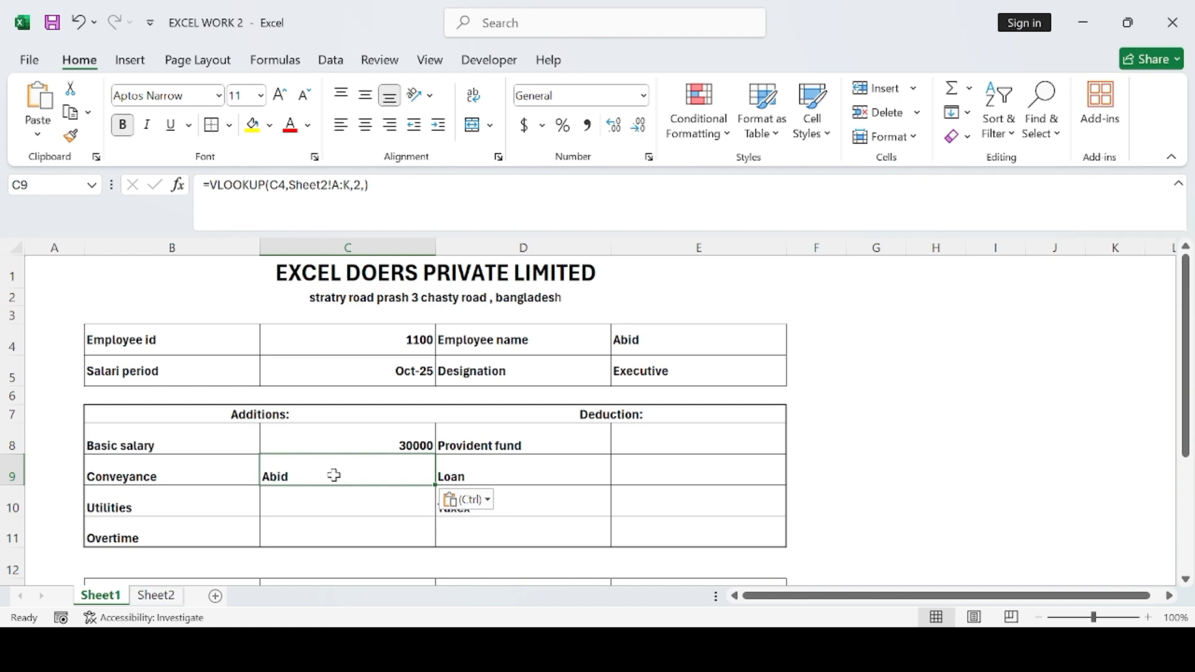
{"action": "left_click", "coordinate": [364, 185]}
{"action": "left_click", "coordinate": [160, 567]}
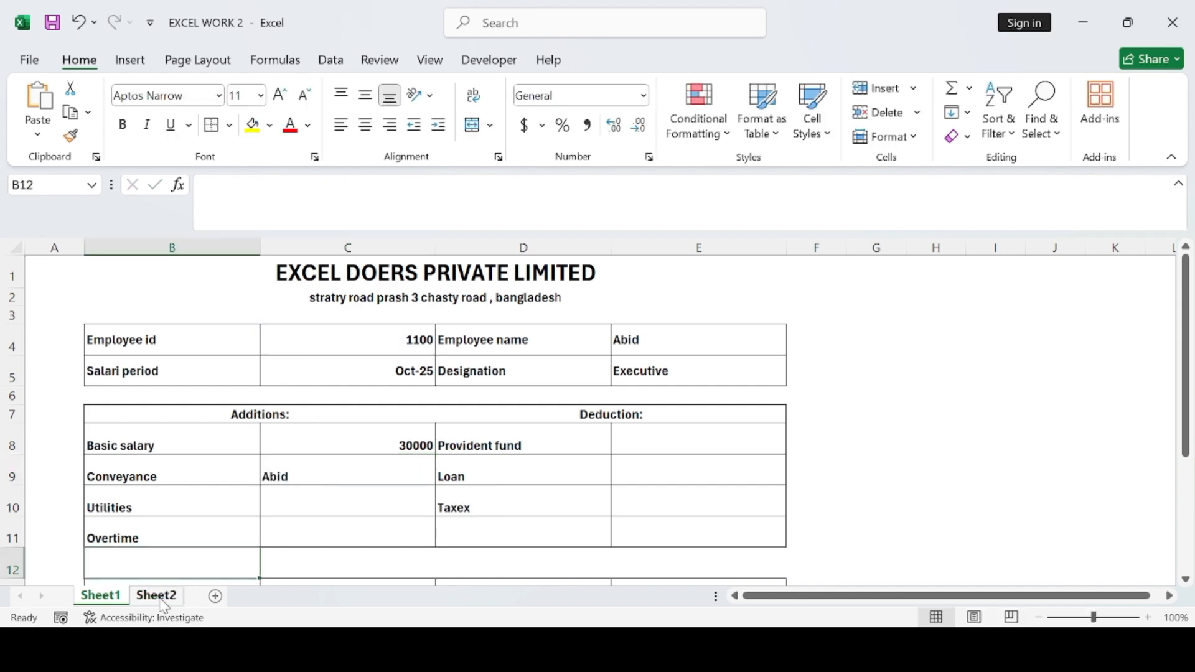
{"action": "left_click", "coordinate": [155, 595]}
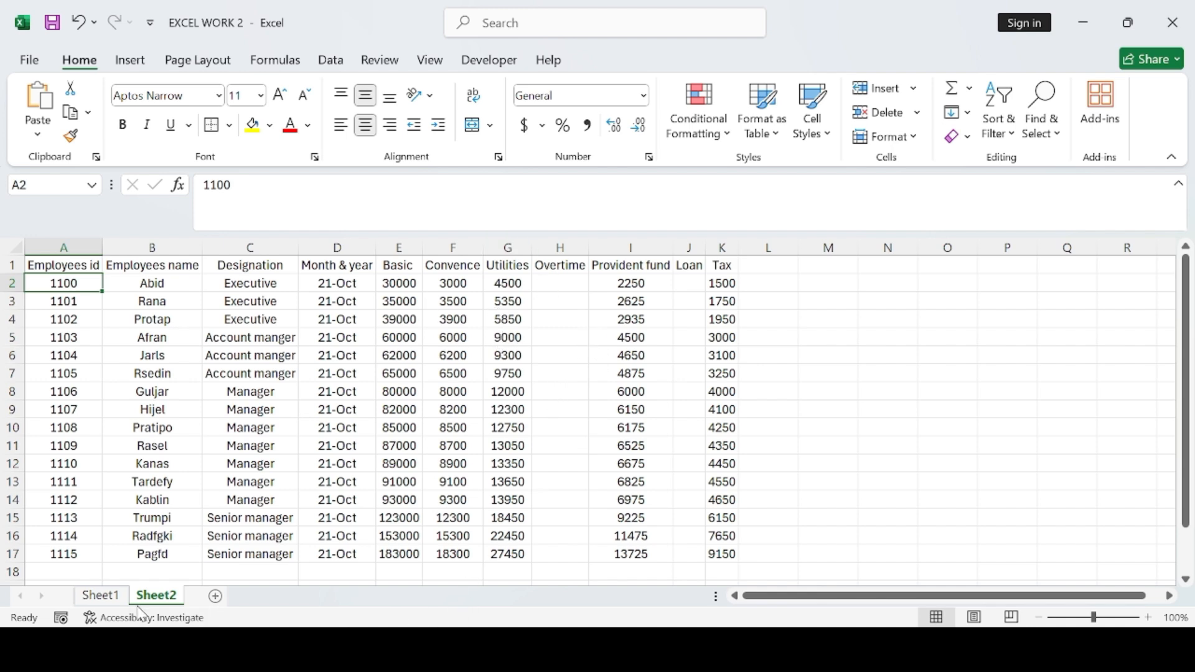
{"action": "left_click", "coordinate": [112, 598]}
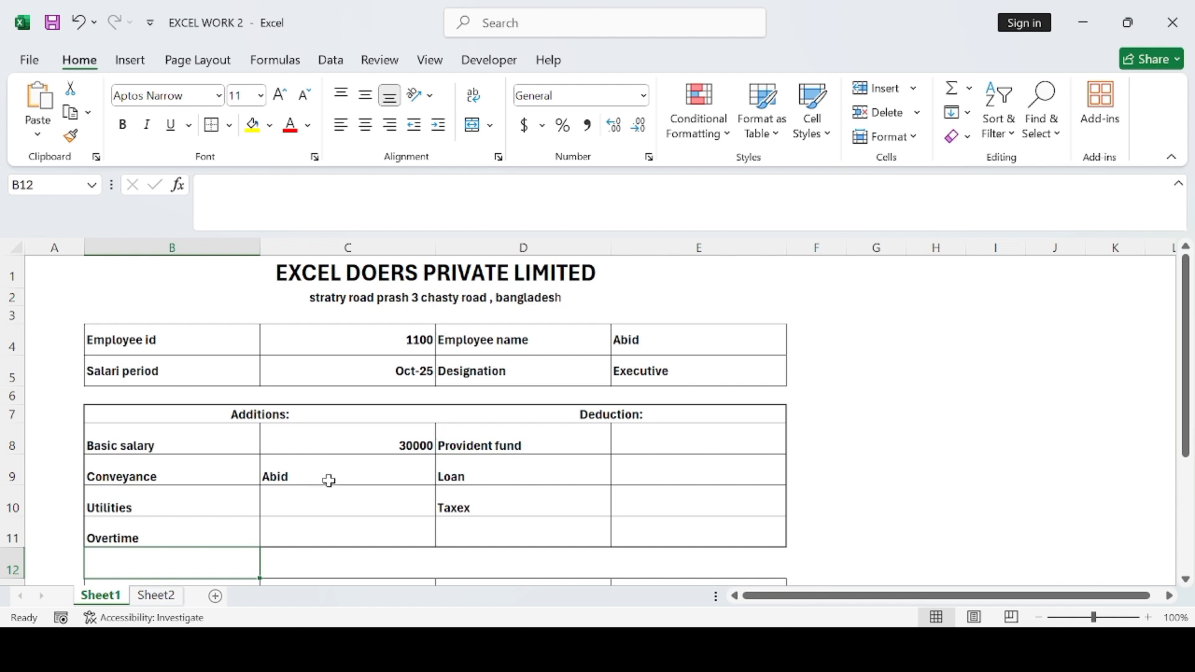
{"action": "left_click", "coordinate": [283, 491]}
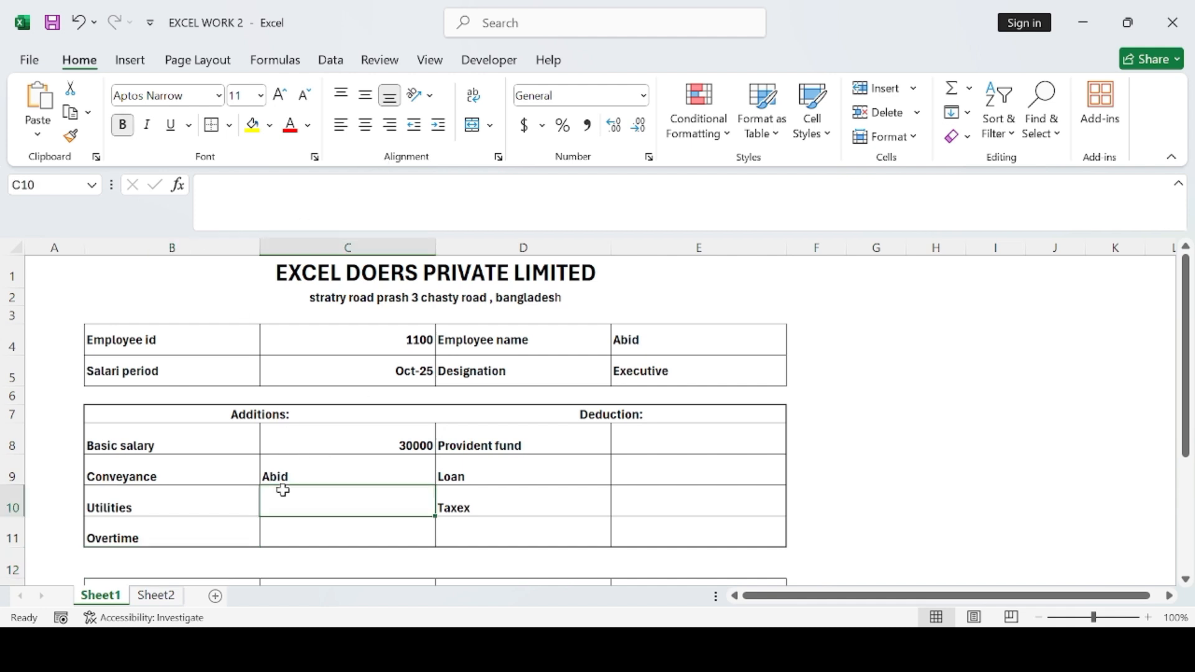
{"action": "left_click", "coordinate": [285, 474]}
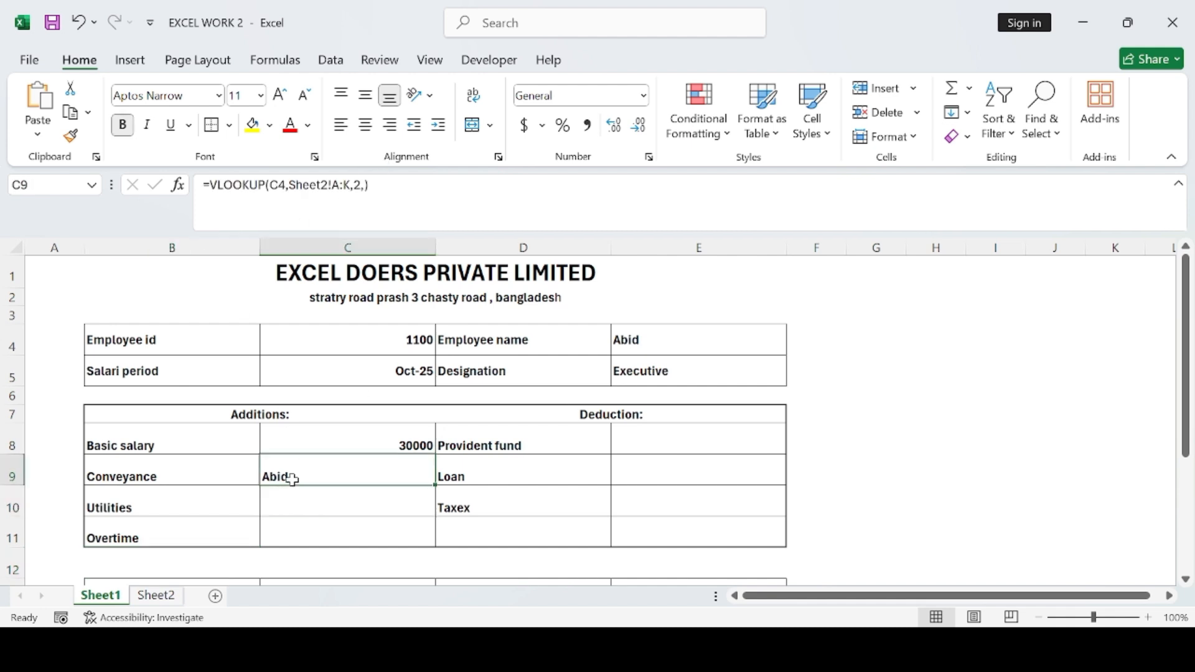
{"action": "left_click", "coordinate": [364, 186]}
{"action": "key", "text": "BackSpace"}
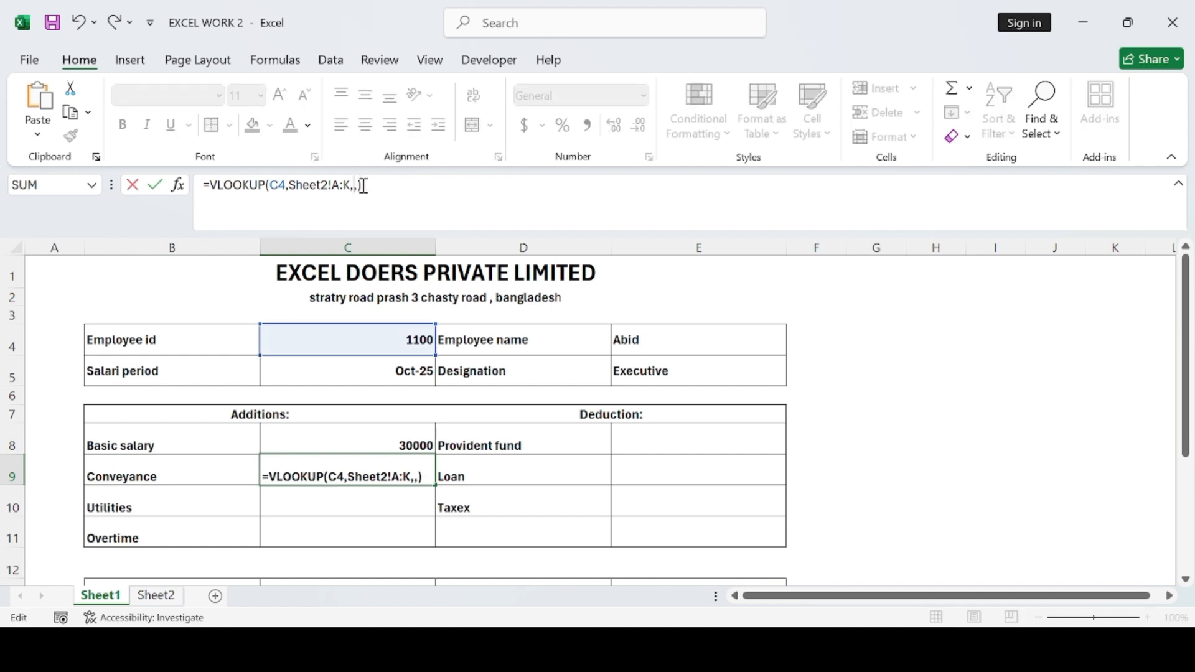
{"action": "type", "text": "6"}
{"action": "key", "text": "Return"}
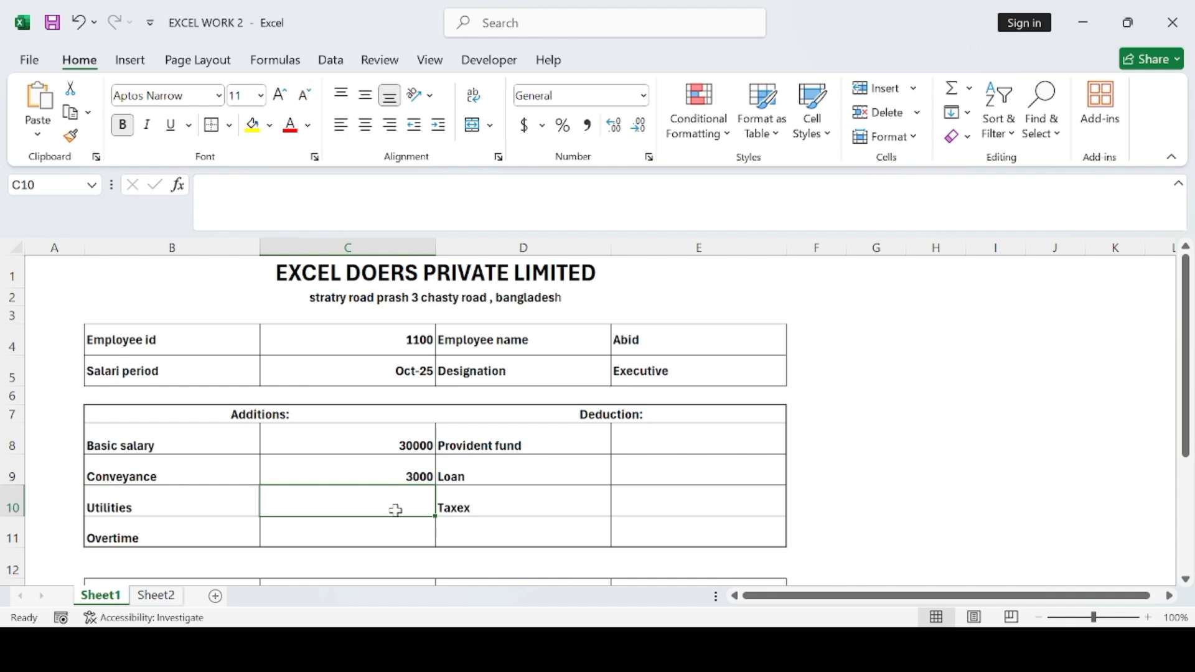
Step: Enter =VLOOKUP(C4,Sheet2!A:K,2,) in the Utilities cell C10 and change its column index to 7
{"action": "type", "text": "=VLOOKUP(C4,Sheet2!A:K,2,)"}
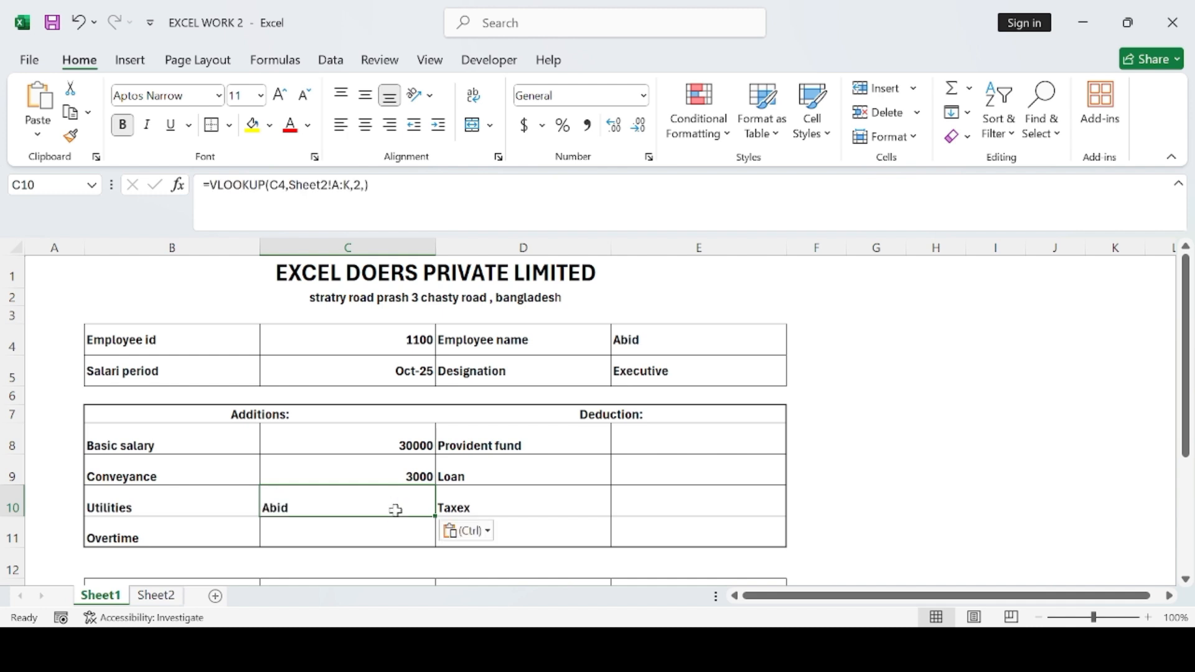
{"action": "left_click", "coordinate": [362, 185]}
{"action": "key", "text": "BackSpace"}
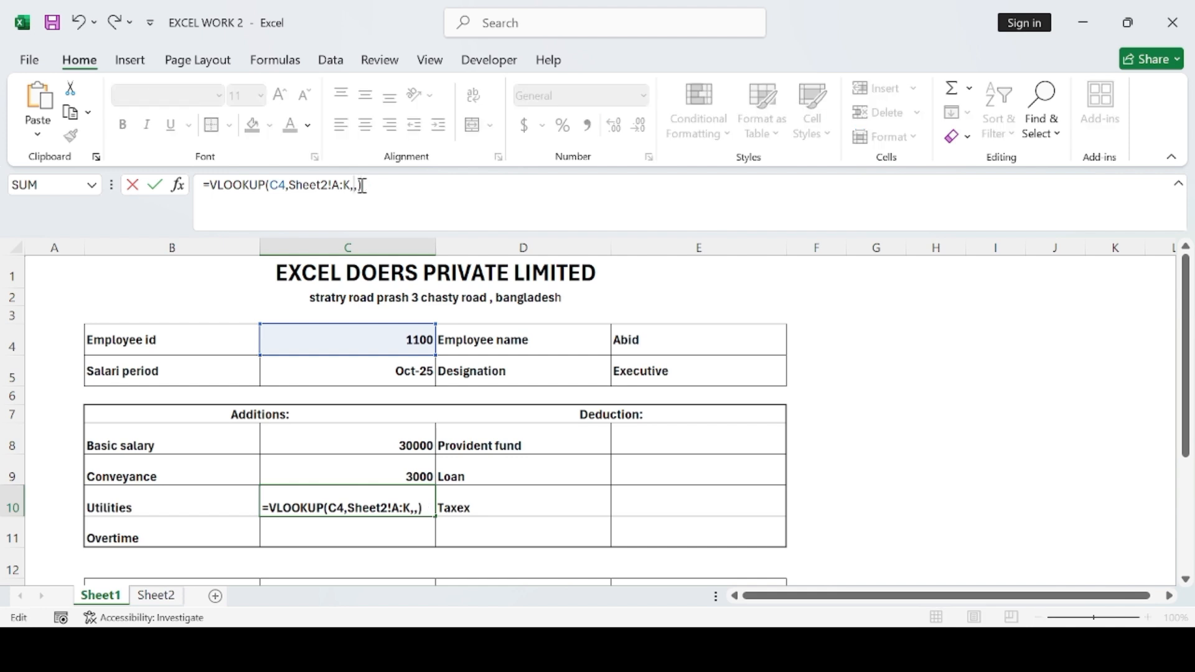
{"action": "type", "text": "7"}
{"action": "key", "text": "Return"}
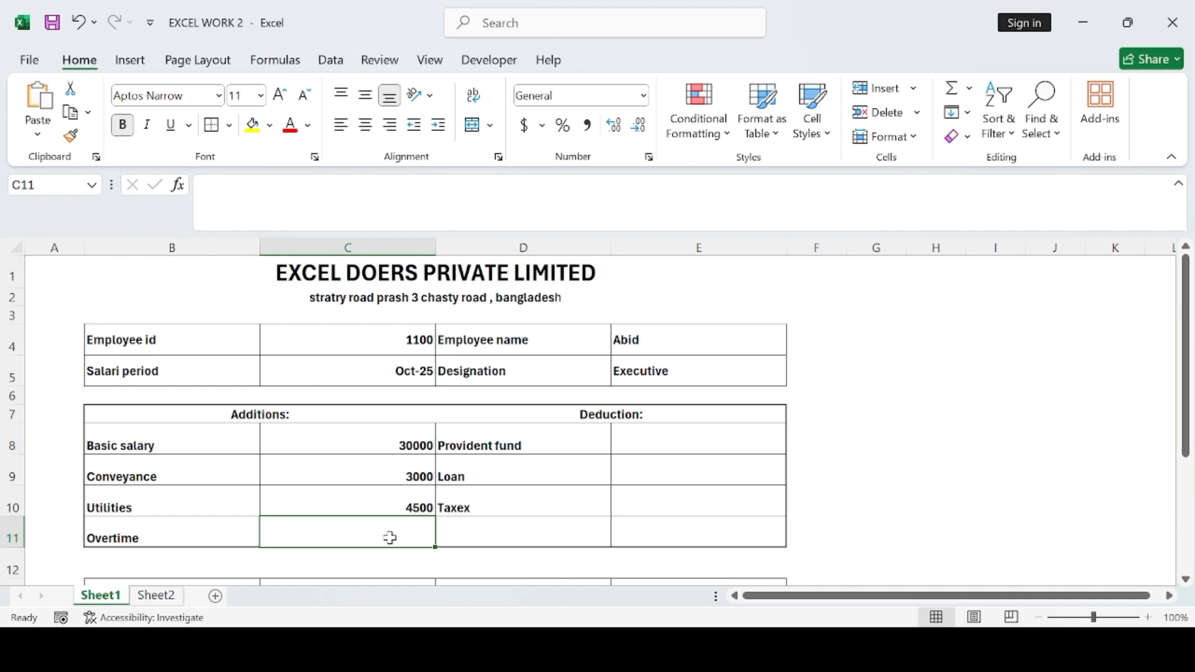
Step: Enter =VLOOKUP(C4,Sheet2!A:K,2,) in the Overtime cell C11 and change its column index to 8
{"action": "type", "text": "=VLOOKUP(C4,Sheet2!A:K,2,)"}
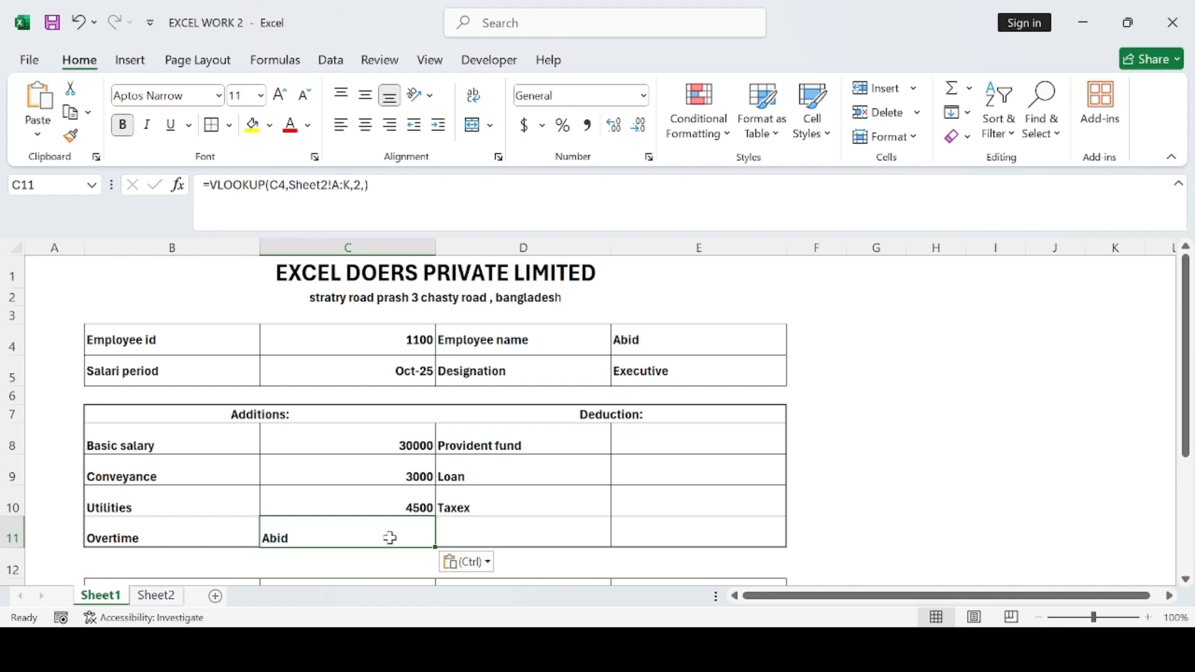
{"action": "left_click", "coordinate": [364, 187]}
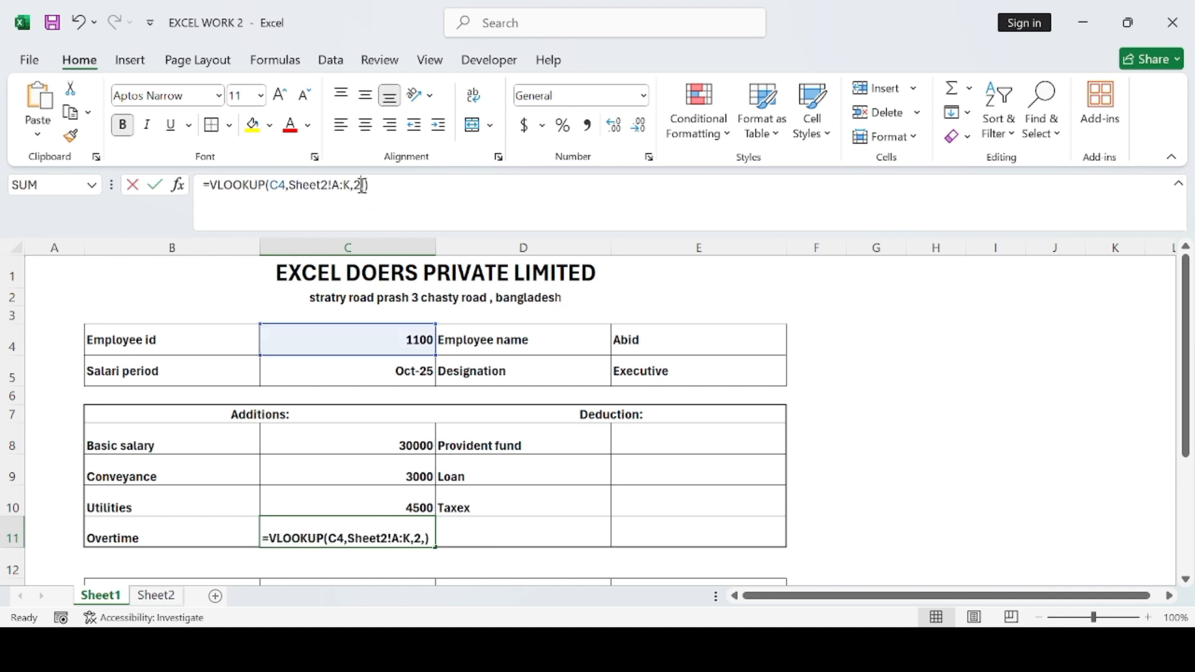
{"action": "key", "text": "BackSpace"}
{"action": "type", "text": "8"}
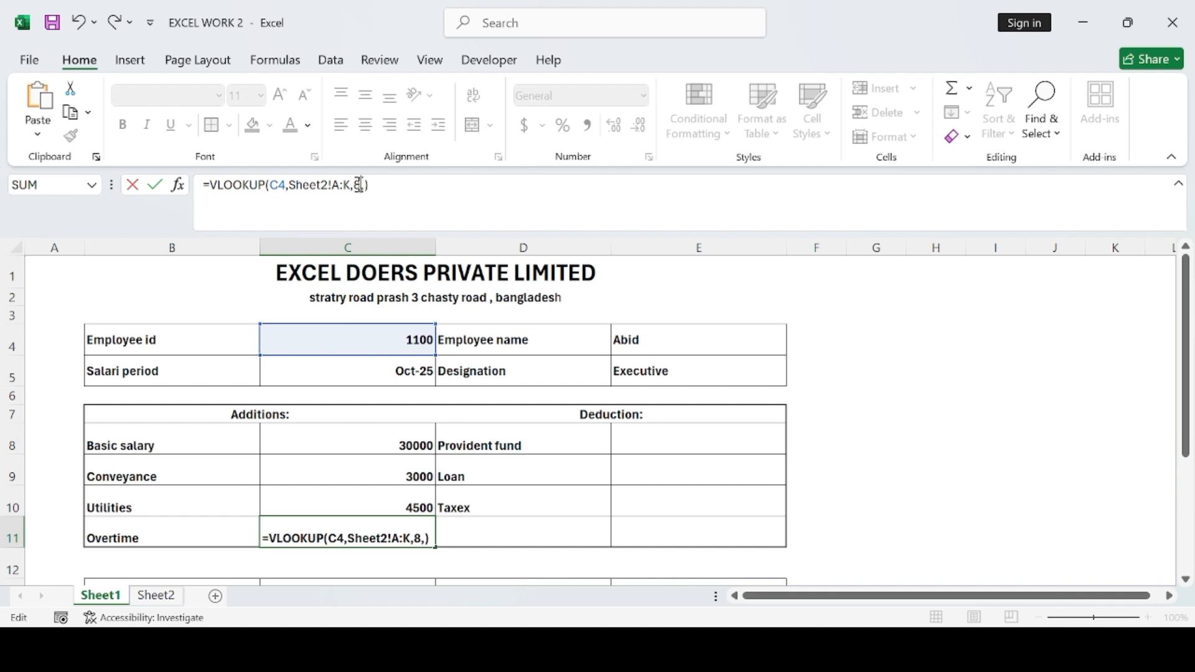
{"action": "key", "text": "Return"}
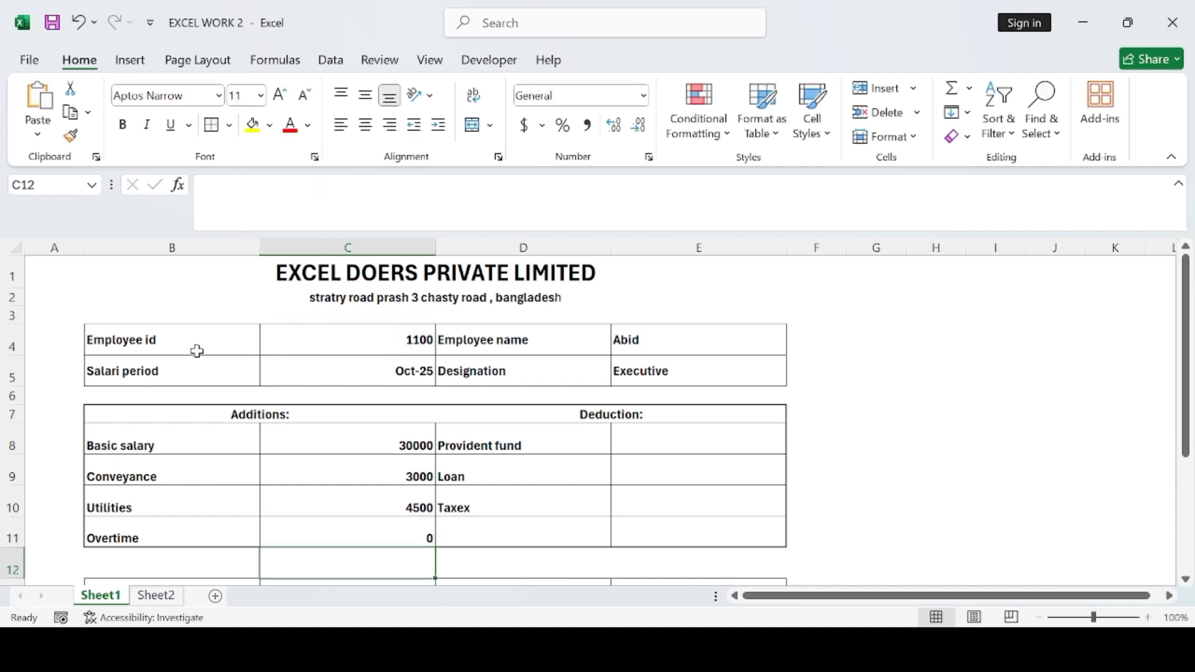
Step: Check the column order on Sheet2, and enter the VLOOKUP formula in Sheet1's Provident fund cell E8 with column index 9
{"action": "left_click", "coordinate": [677, 438]}
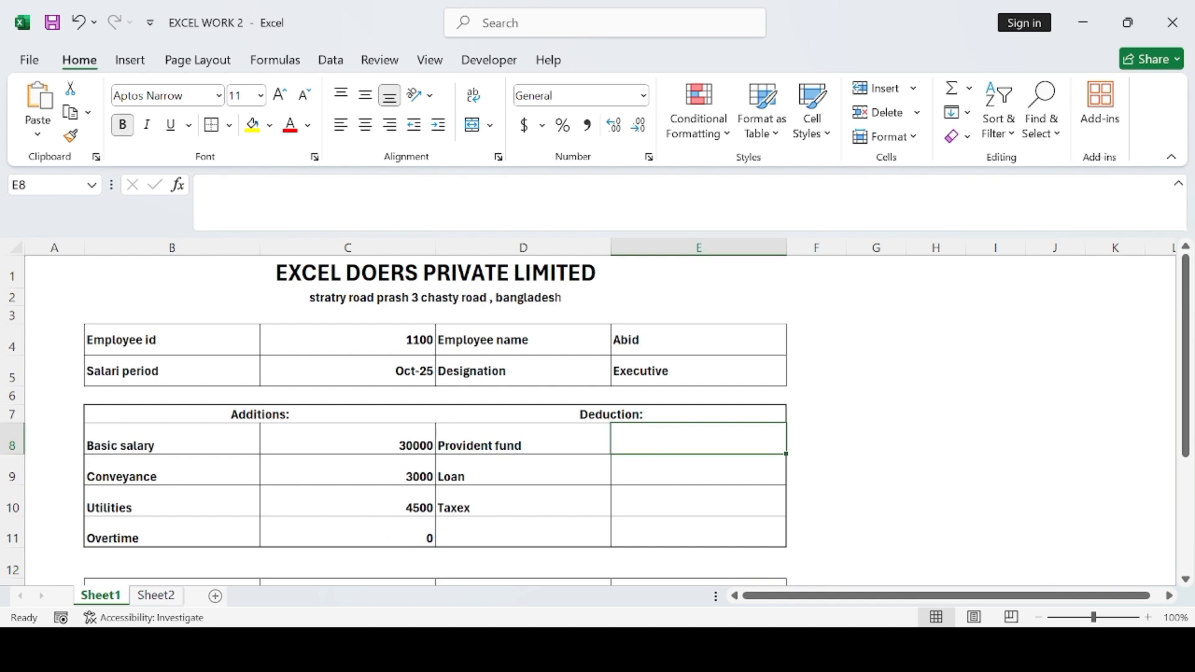
{"action": "left_click", "coordinate": [157, 596]}
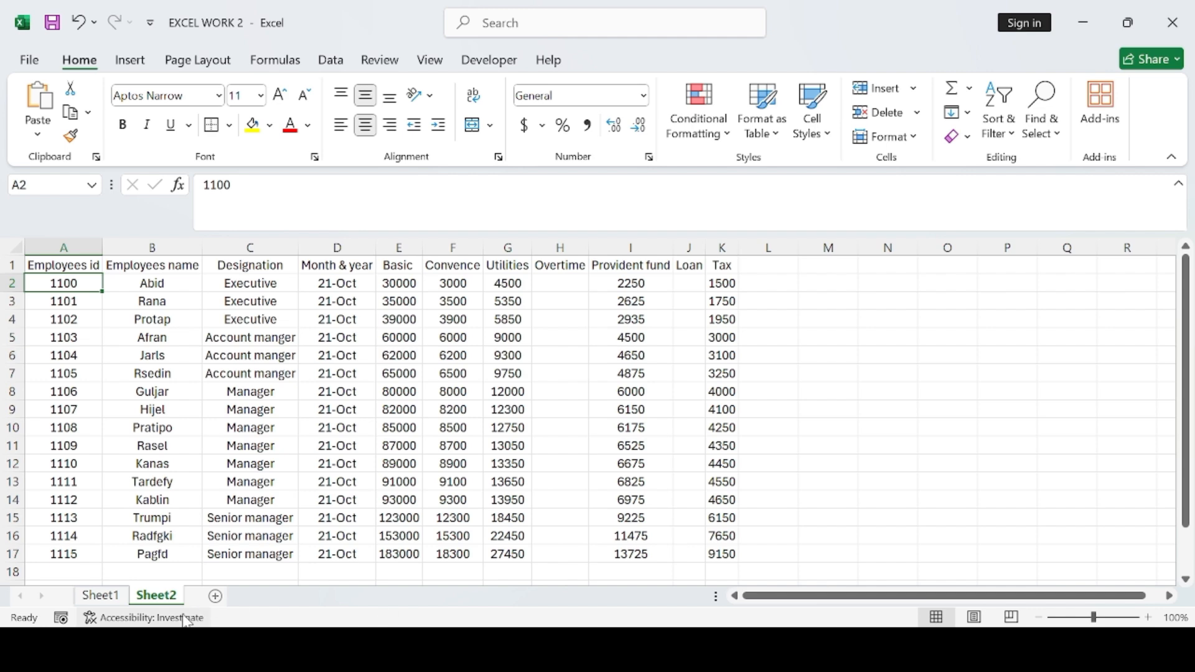
{"action": "left_click", "coordinate": [100, 595]}
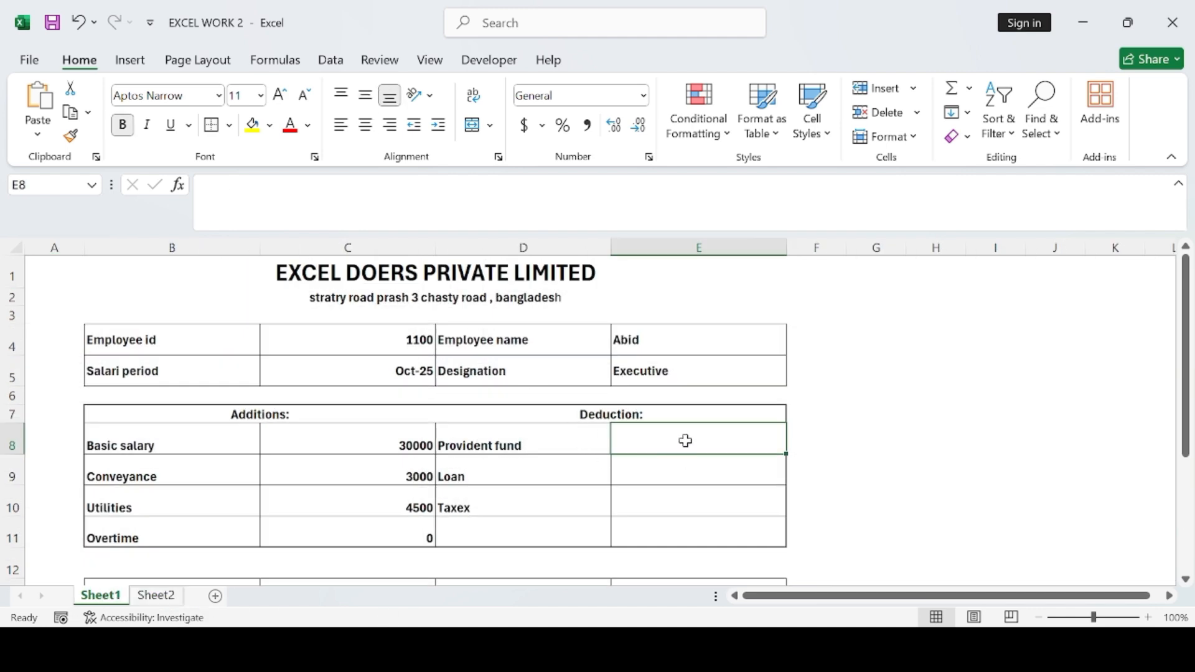
{"action": "type", "text": "=VLOOKUP(C4,Sheet2!A:K,2,)"}
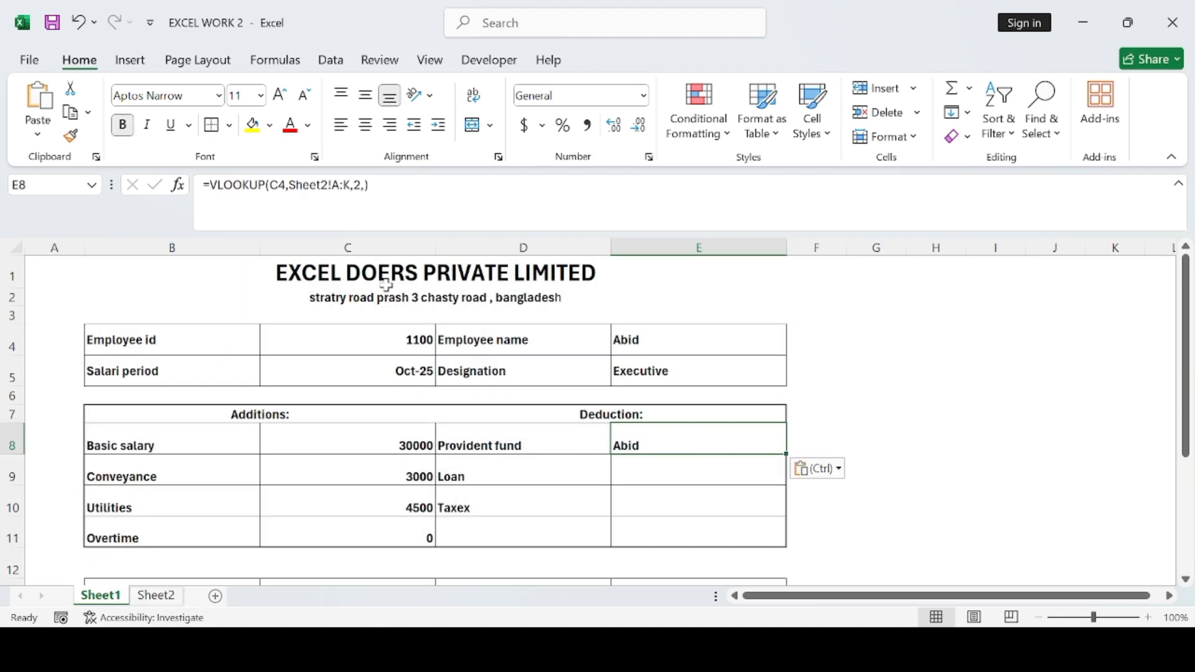
{"action": "left_click", "coordinate": [362, 186]}
{"action": "key", "text": "BackSpace"}
{"action": "type", "text": "9,"}
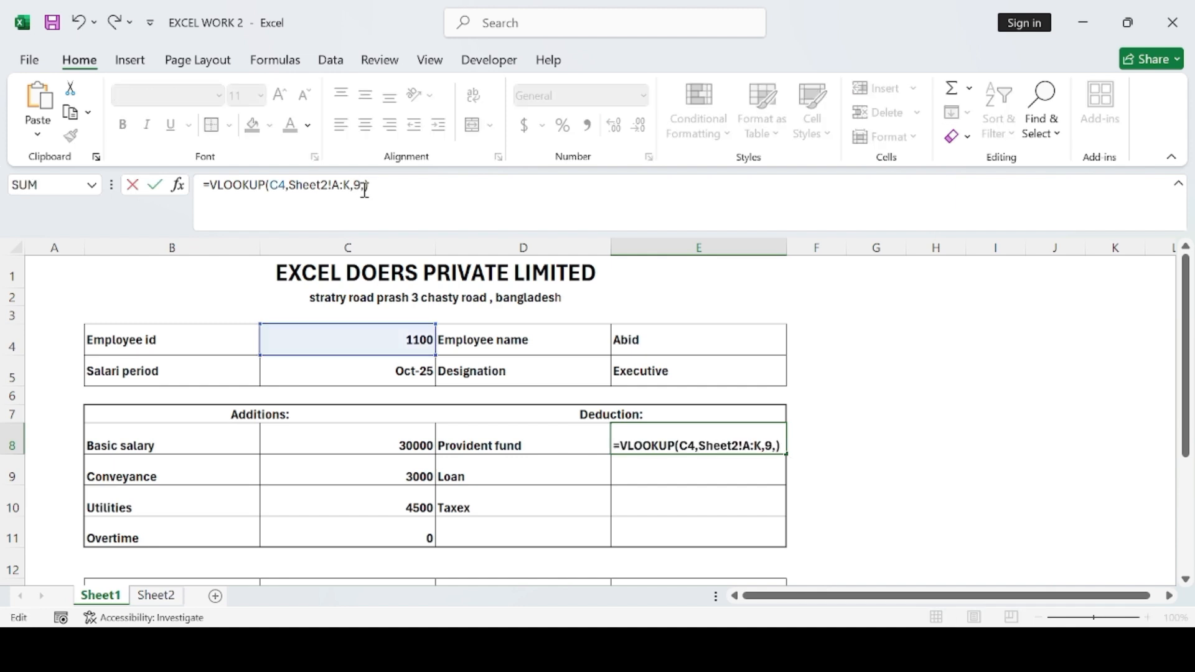
{"action": "key", "text": "Return"}
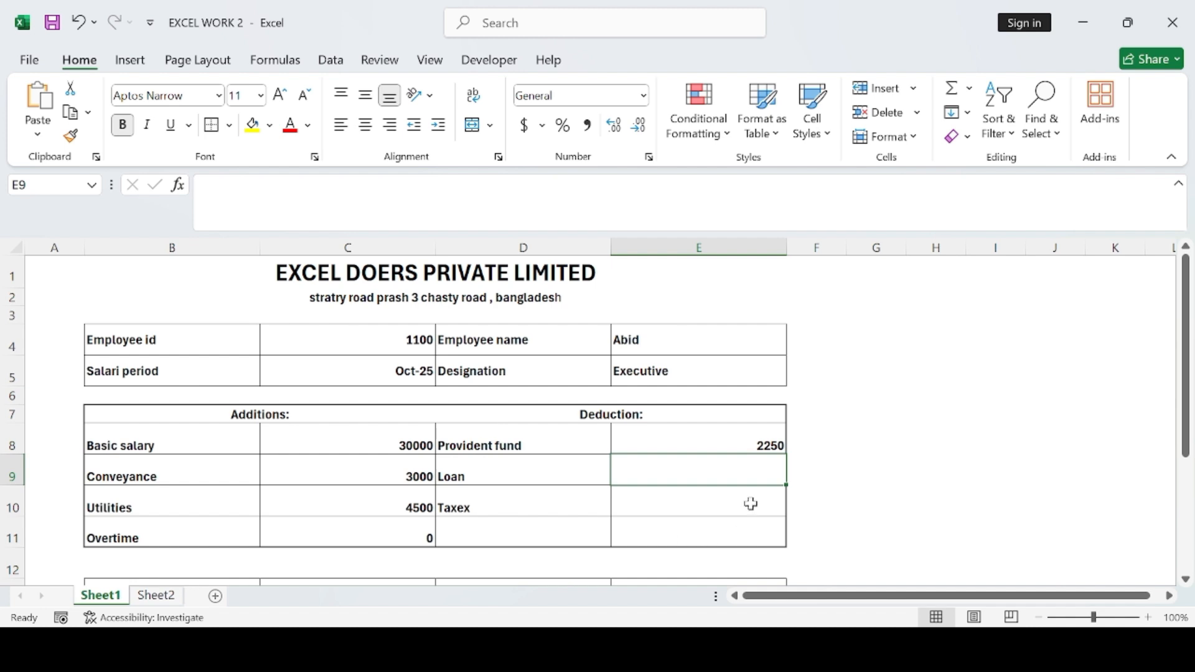
Step: Paste the copied VLOOKUP formula into the Loan cell E9 and change its column index to Sheet2's Loan column
{"action": "key", "text": "ctrl+v"}
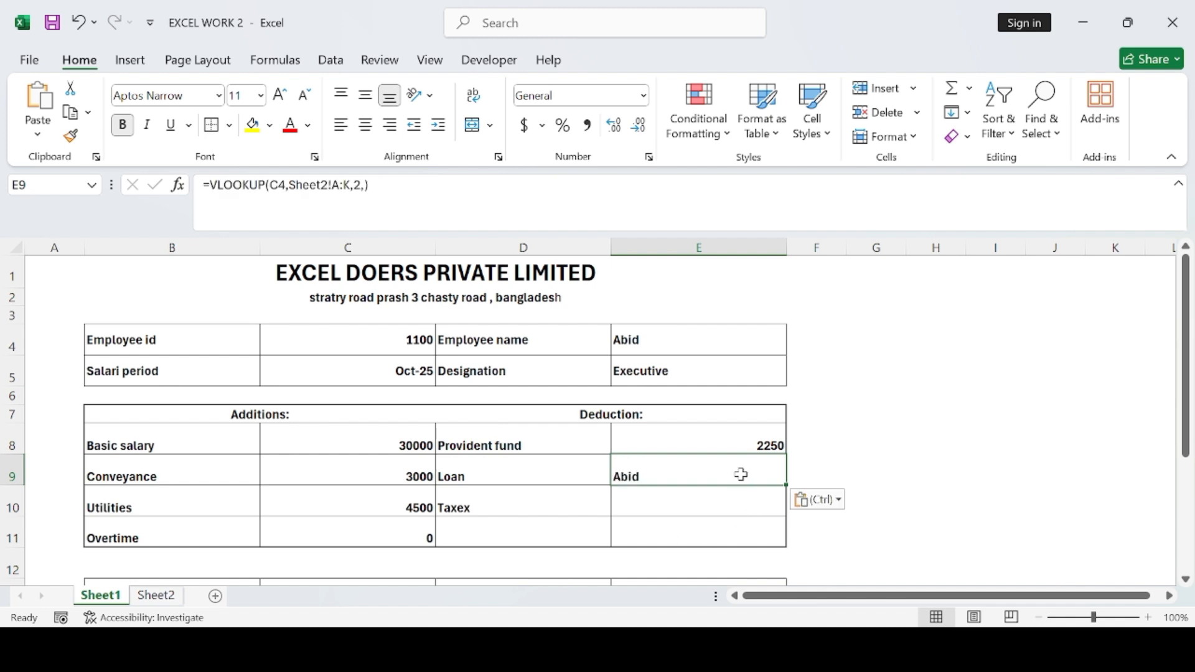
{"action": "left_click", "coordinate": [362, 185]}
{"action": "type", "text": ","}
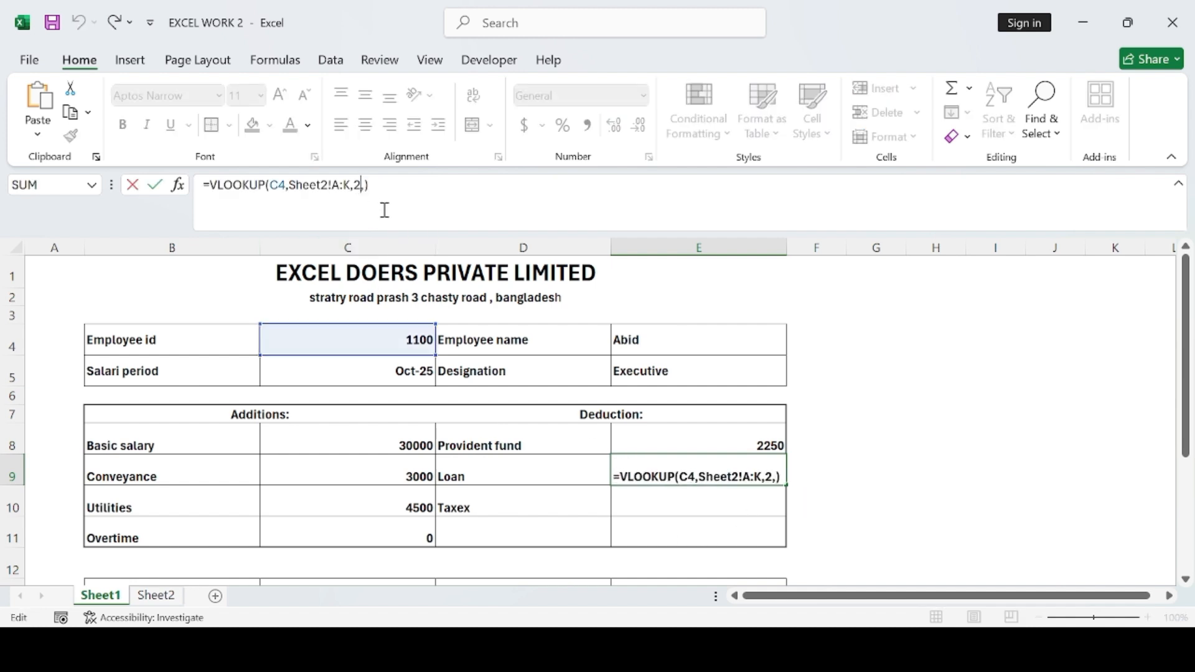
{"action": "key", "text": "BackSpace"}
{"action": "key", "text": "BackSpace"}
{"action": "type", "text": "19,0"}
{"action": "key", "text": "Return"}
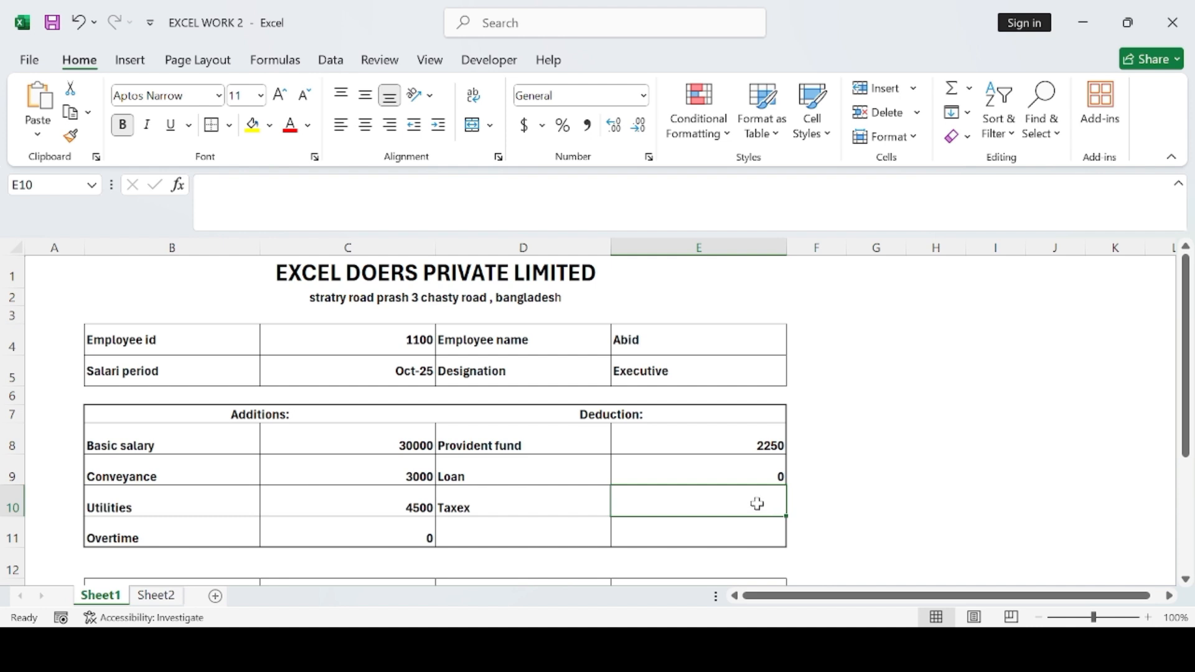
Step: Paste the copied VLOOKUP formula into the Taxex cell E10 and change its column index to 11
{"action": "key", "text": "ctrl+v"}
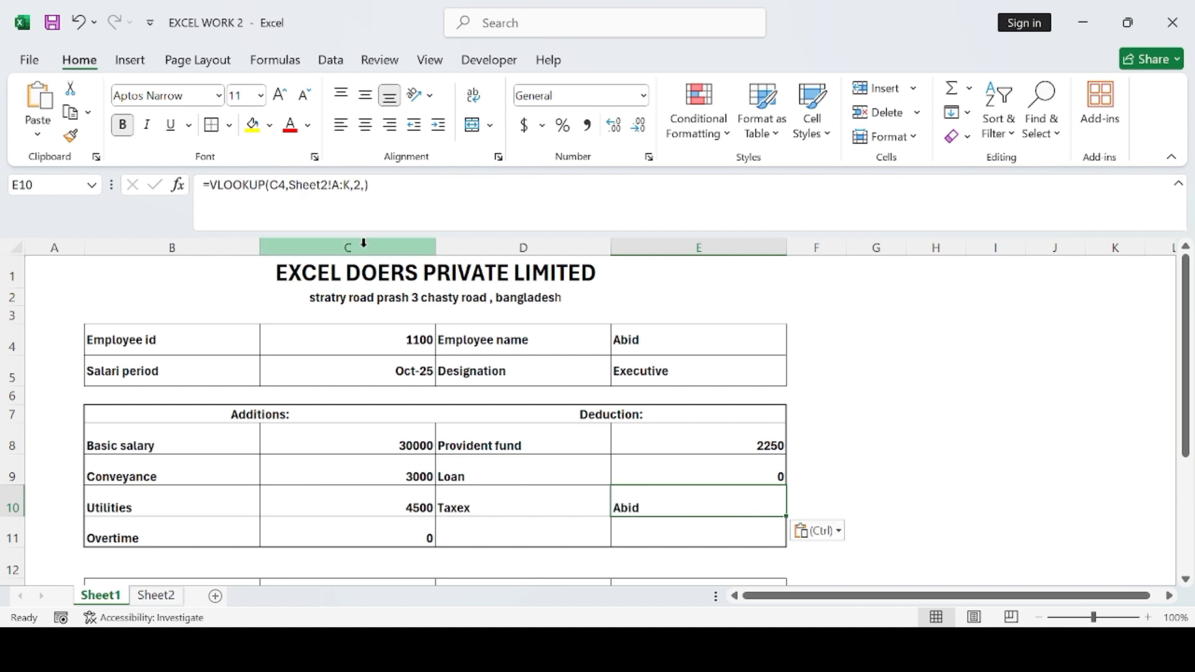
{"action": "left_click", "coordinate": [360, 191]}
{"action": "key", "text": "BackSpace"}
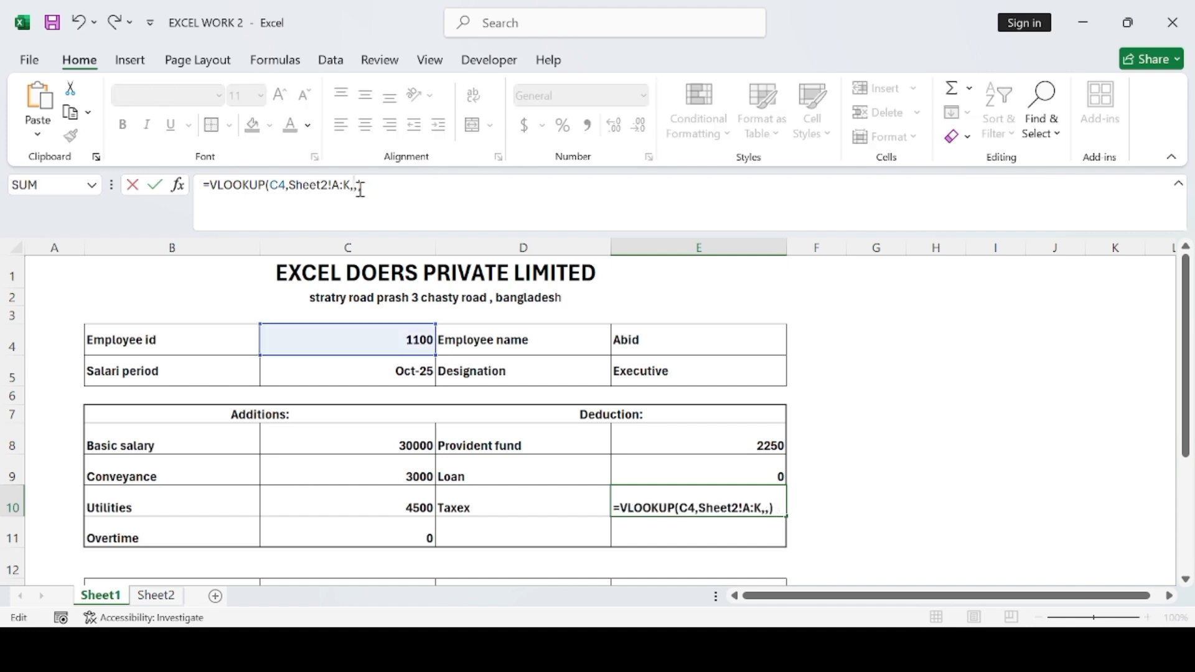
{"action": "type", "text": "11"}
{"action": "key", "text": "Return"}
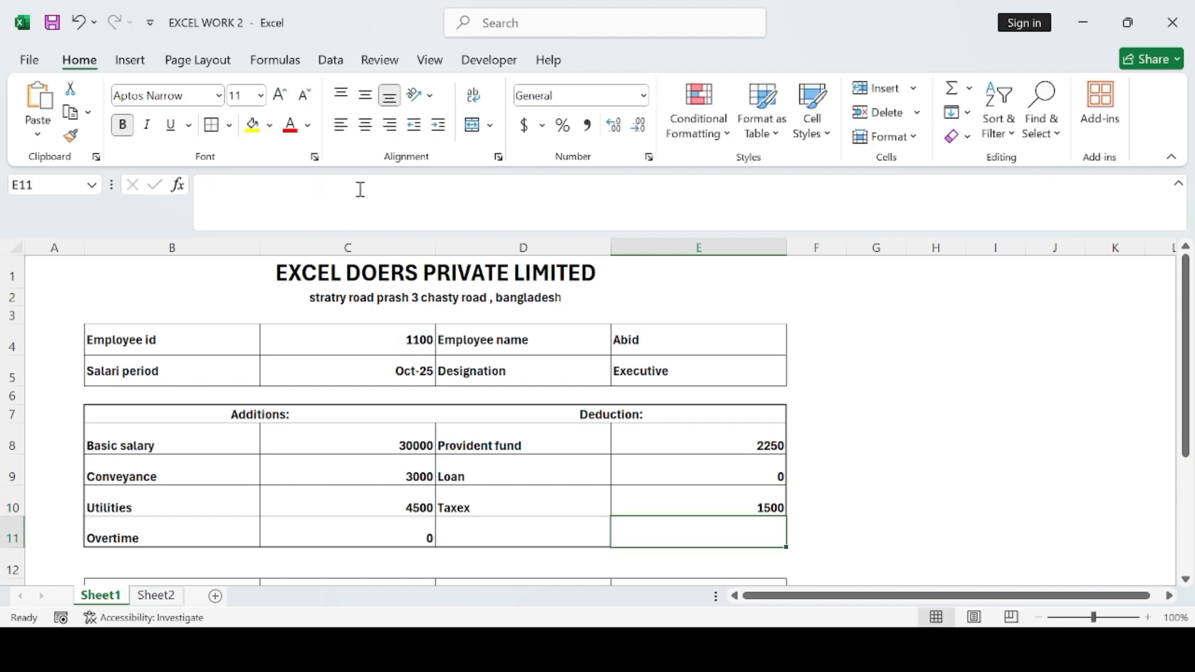
Step: Enter the formula =SUM(C8:C11) in the Total additions cell C13
{"action": "scroll", "coordinate": [651, 321], "scroll_direction": "down", "scroll_amount": 4}
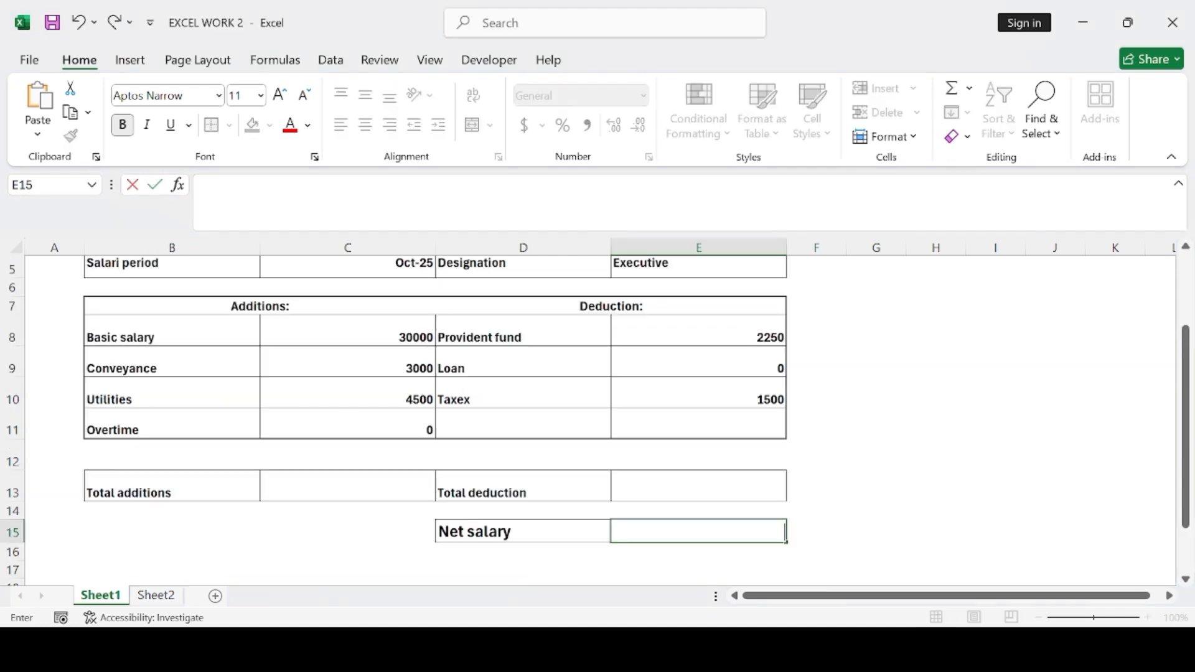
{"action": "left_click", "coordinate": [341, 493]}
{"action": "type", "text": "="}
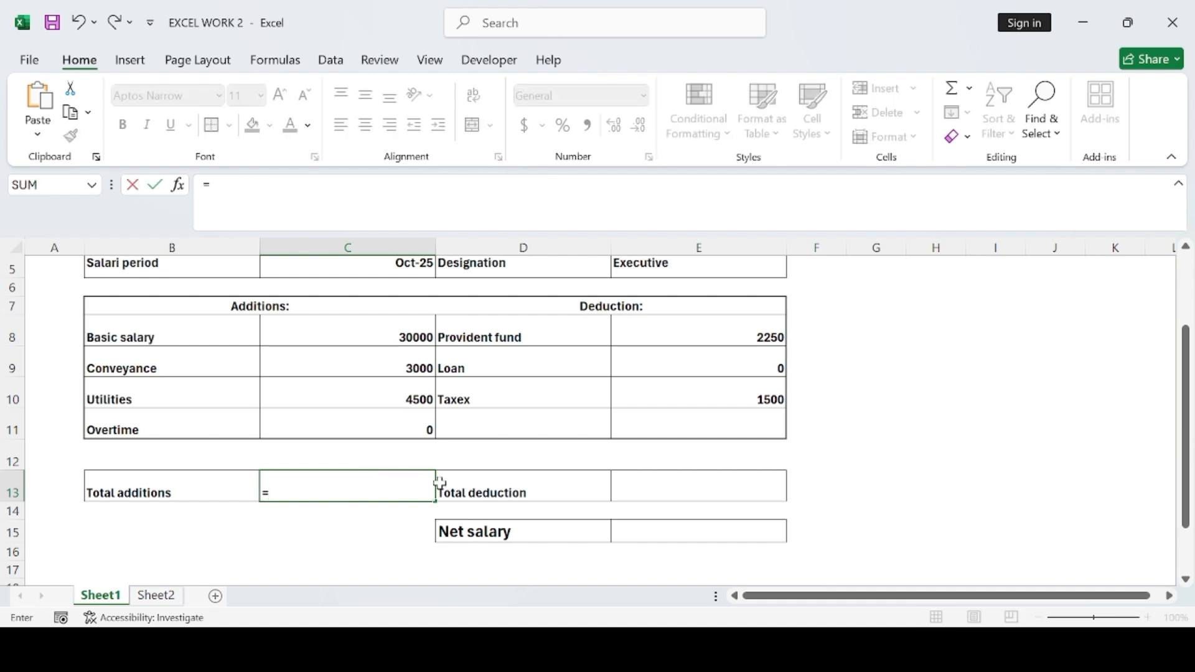
{"action": "type", "text": "sum"}
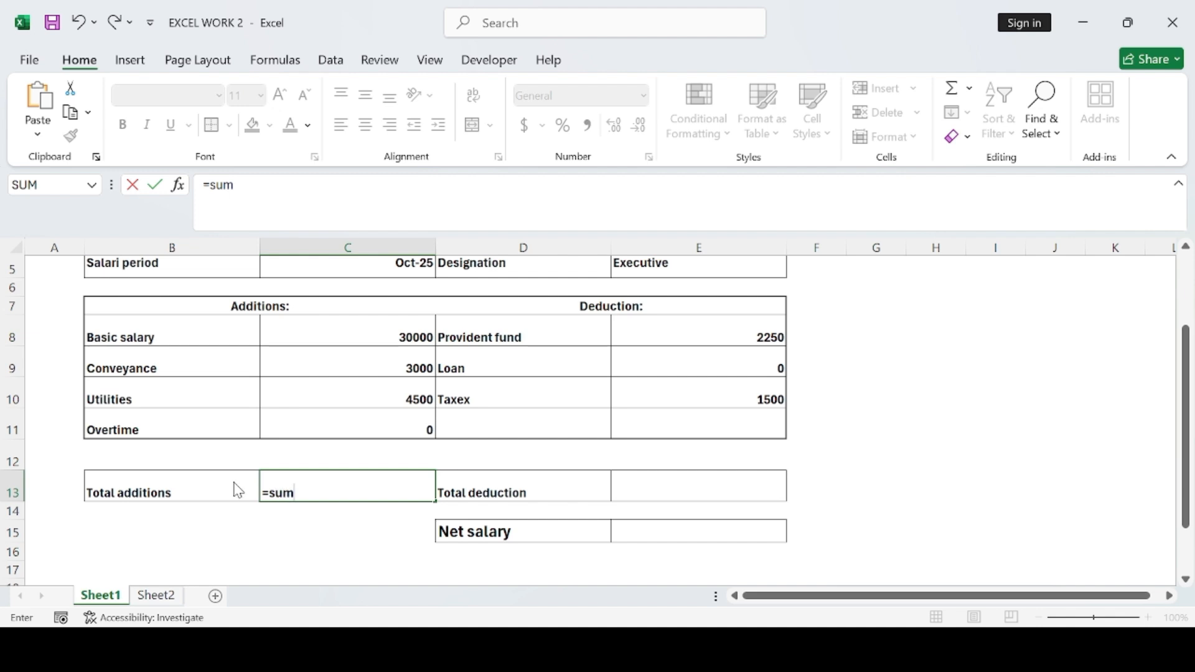
{"action": "key", "text": "Tab"}
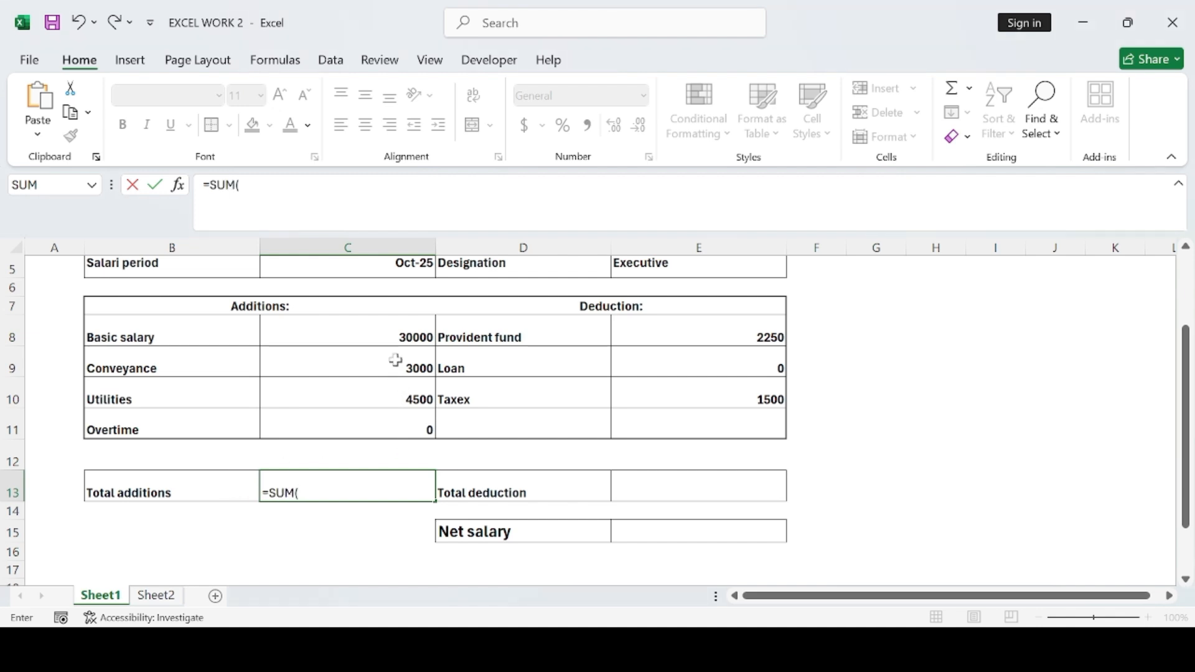
{"action": "left_click", "coordinate": [399, 332]}
{"action": "left_click_drag", "start_coordinate": [400, 332], "coordinate": [396, 413]}
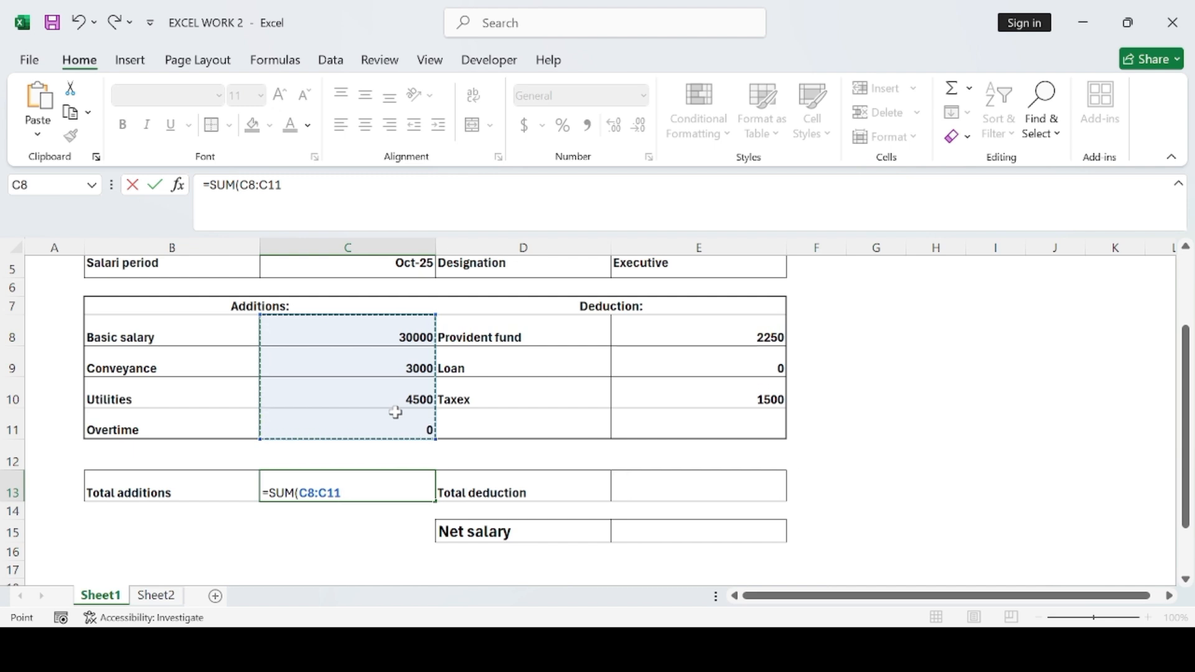
{"action": "type", "text": ")"}
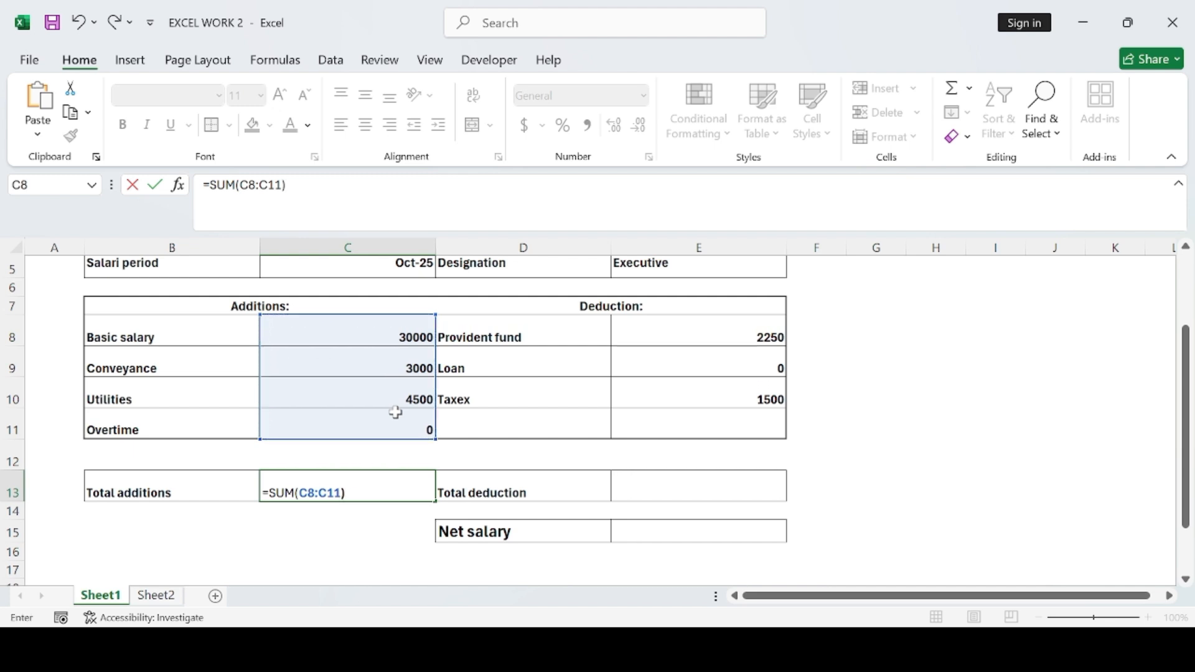
{"action": "key", "text": "Return"}
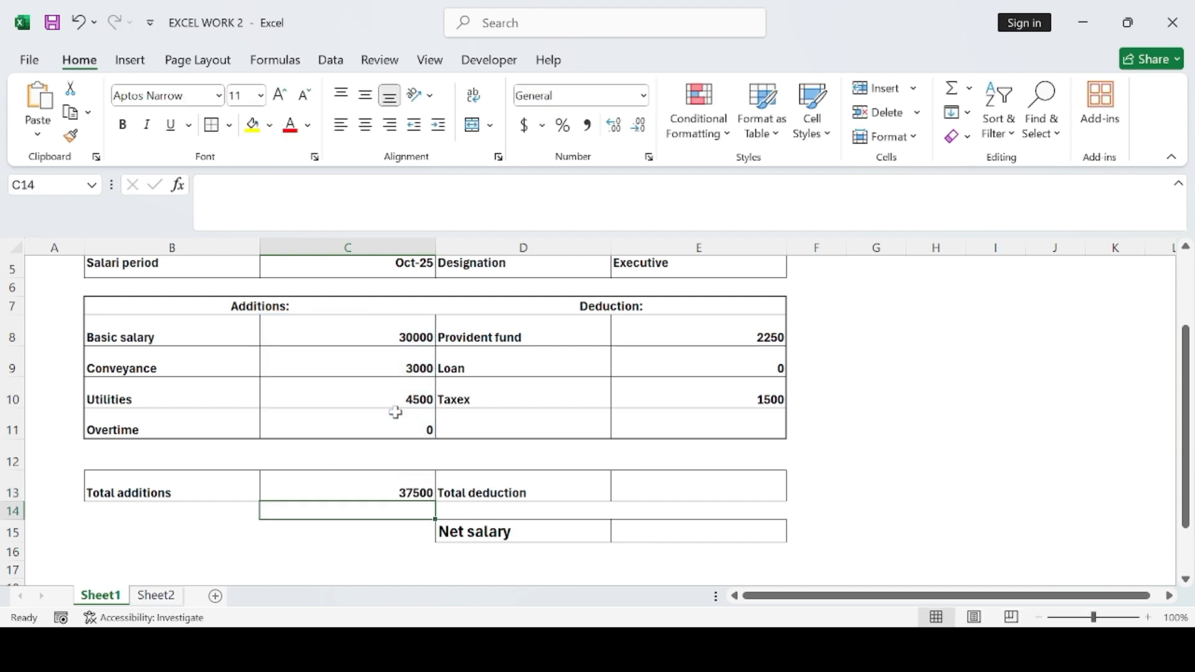
{"action": "left_click", "coordinate": [696, 483]}
{"action": "double_click", "coordinate": [691, 491]}
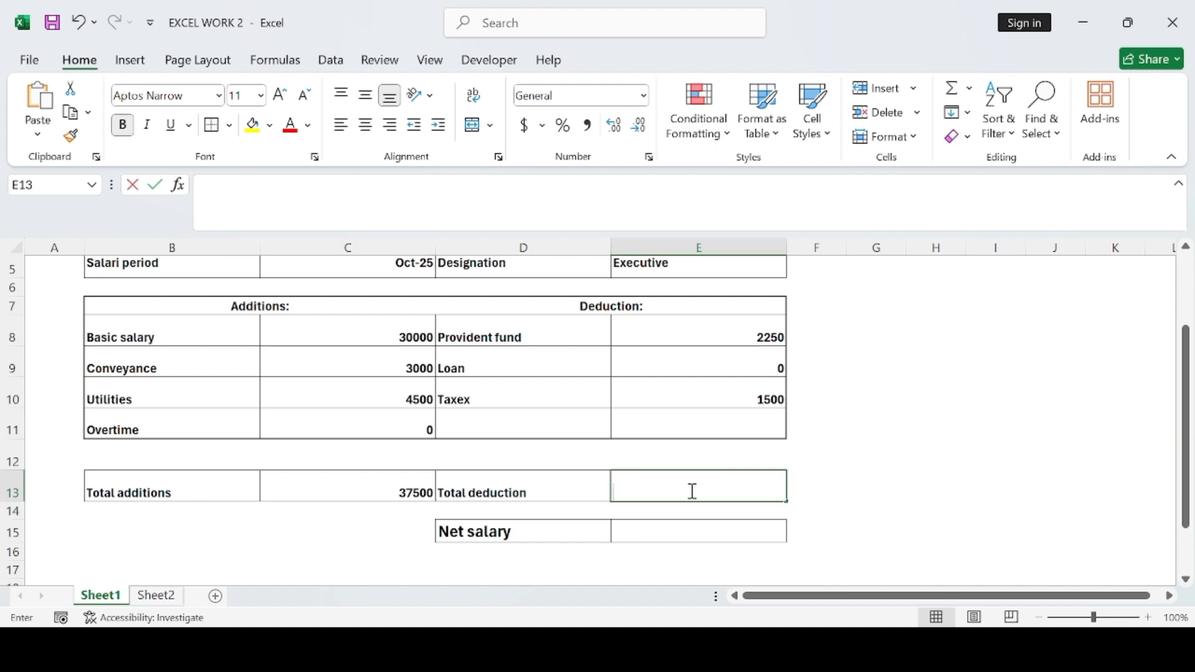
{"action": "type", "text": "="}
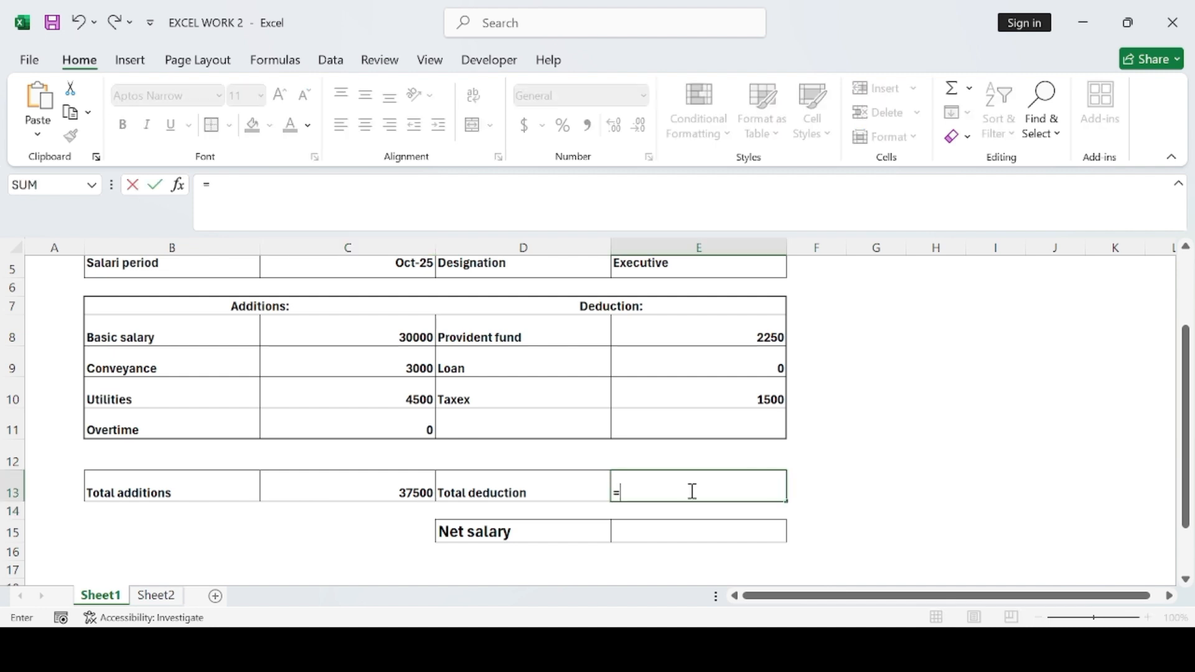
{"action": "type", "text": "sum"}
{"action": "left_click_drag", "start_coordinate": [725, 331], "coordinate": [720, 399]}
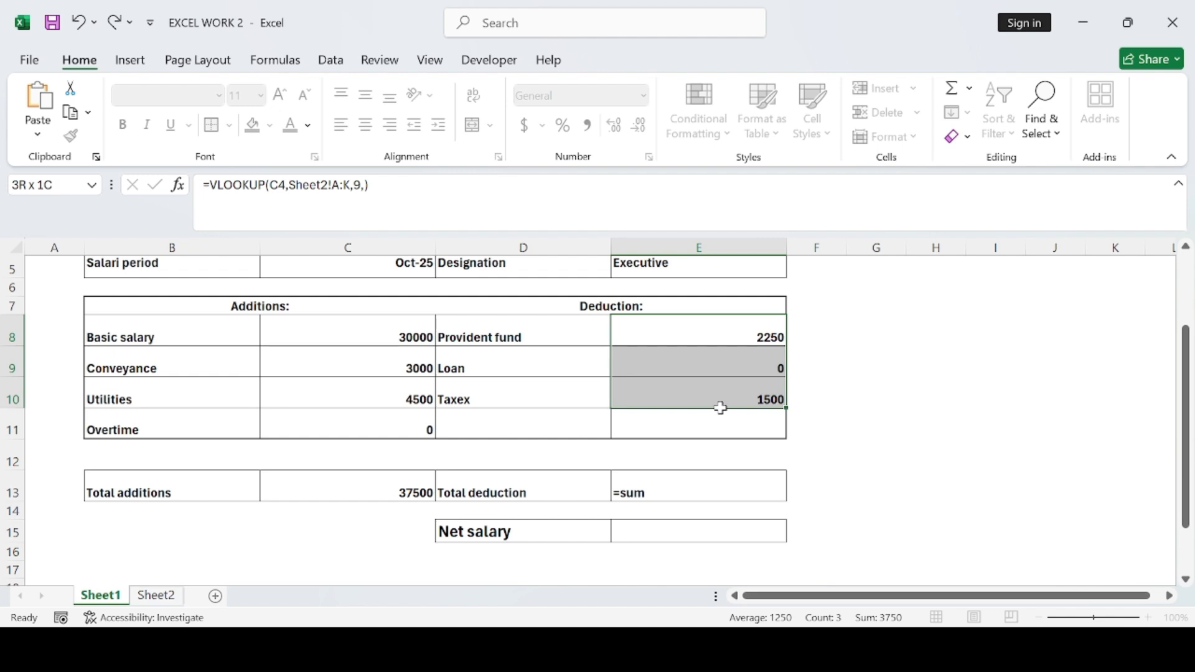
{"action": "left_click_drag", "start_coordinate": [720, 408], "coordinate": [721, 411]}
{"action": "left_click", "coordinate": [701, 493]}
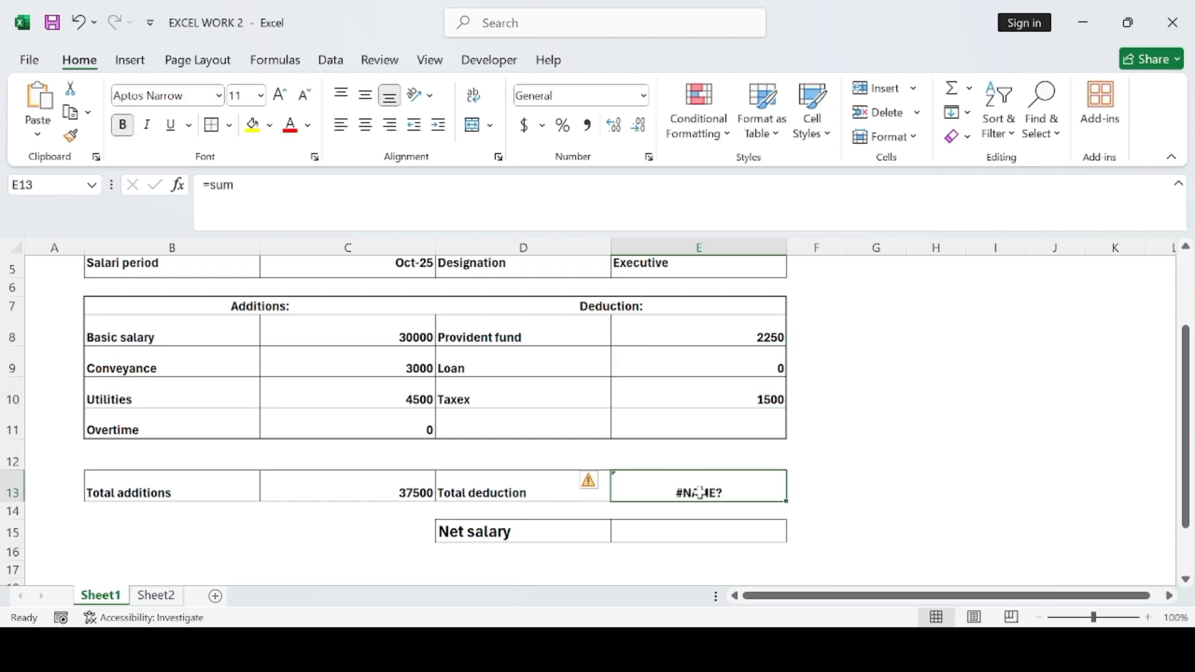
{"action": "key", "text": "BackSpace"}
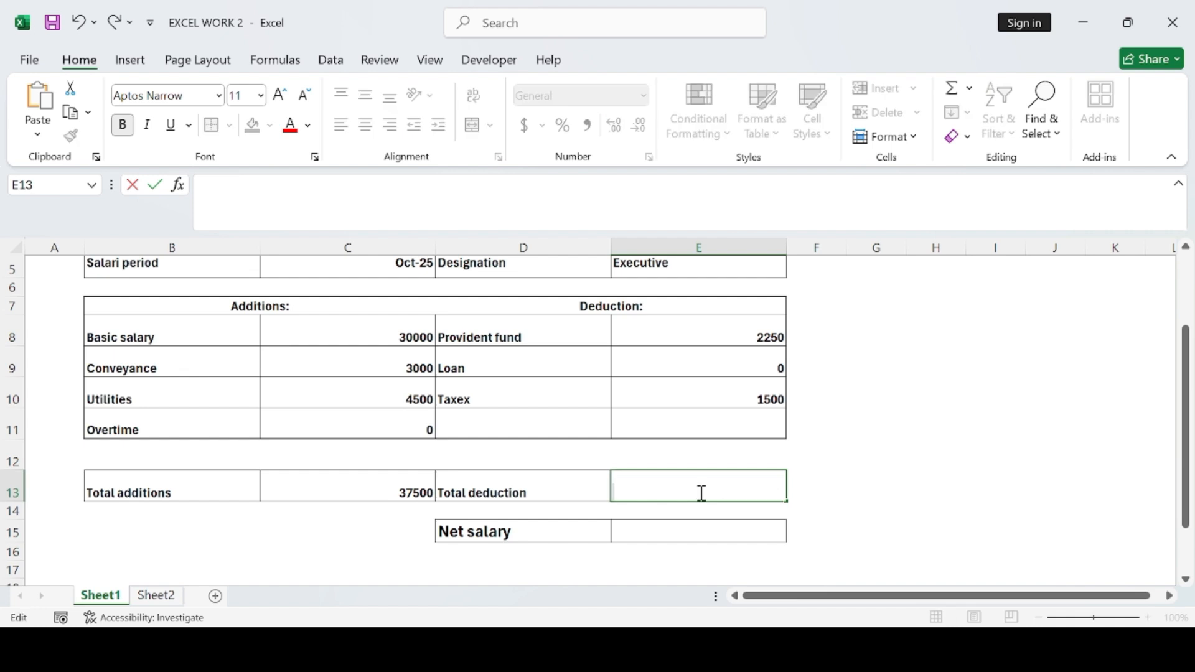
Step: Enter the formula =SUM(E8:E10) in the Total deduction cell E13
{"action": "type", "text": "=su"}
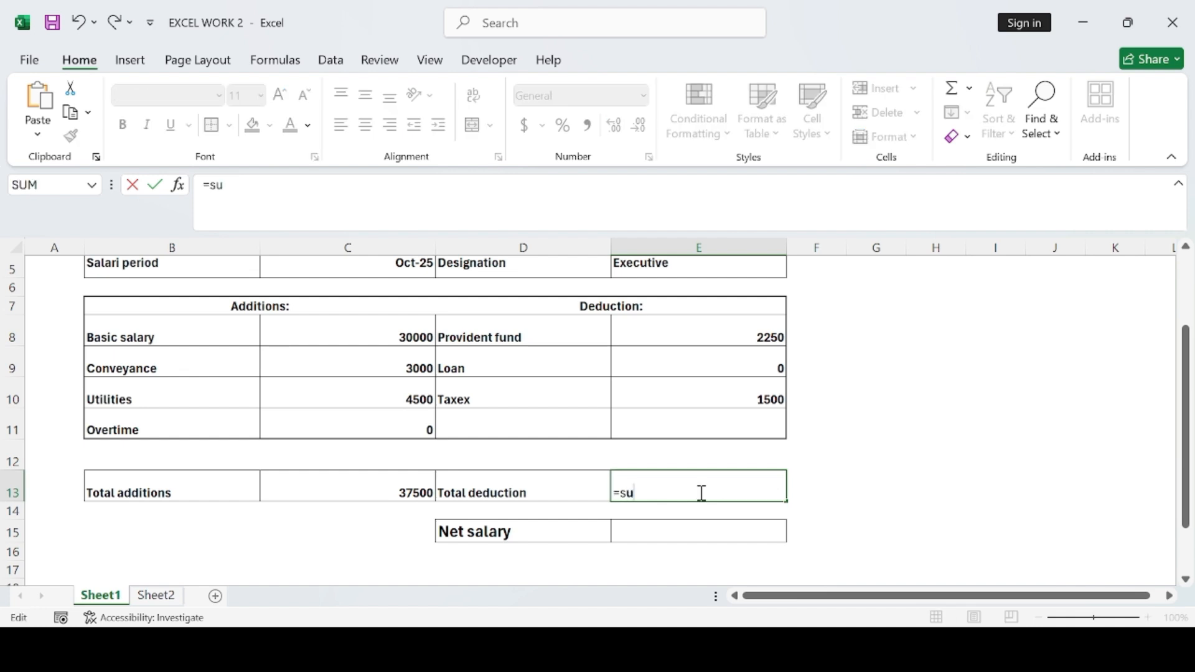
{"action": "type", "text": "m"}
{"action": "key", "text": "Tab"}
{"action": "left_click_drag", "start_coordinate": [733, 337], "coordinate": [736, 396]}
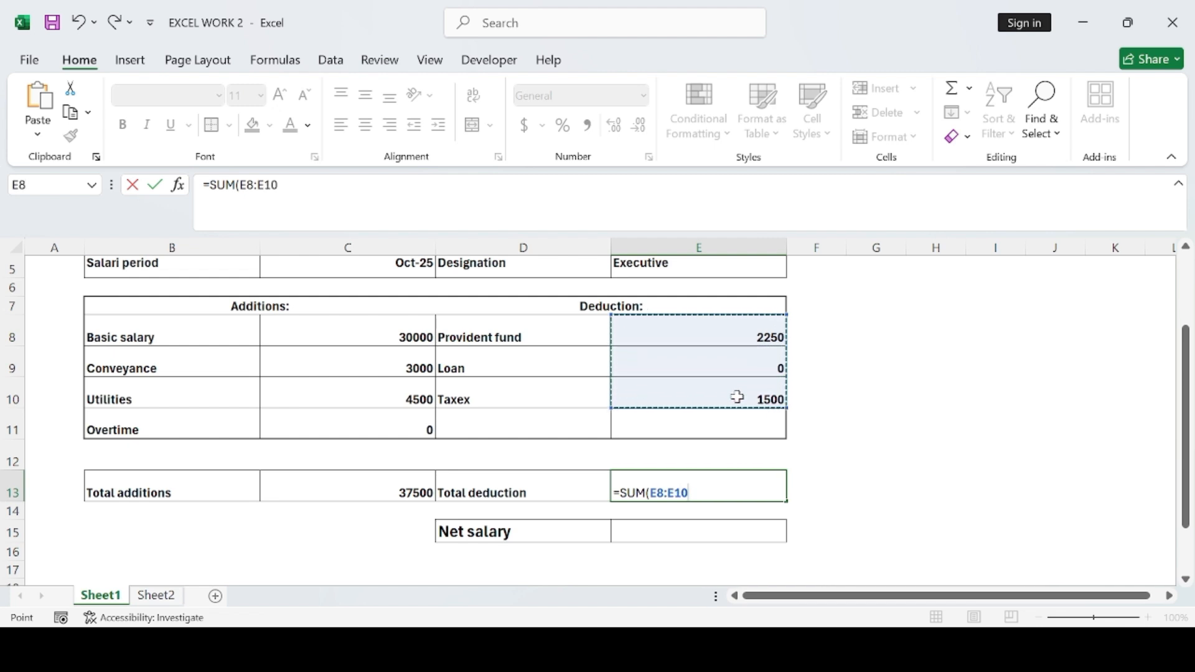
{"action": "type", "text": ")"}
{"action": "key", "text": "Return"}
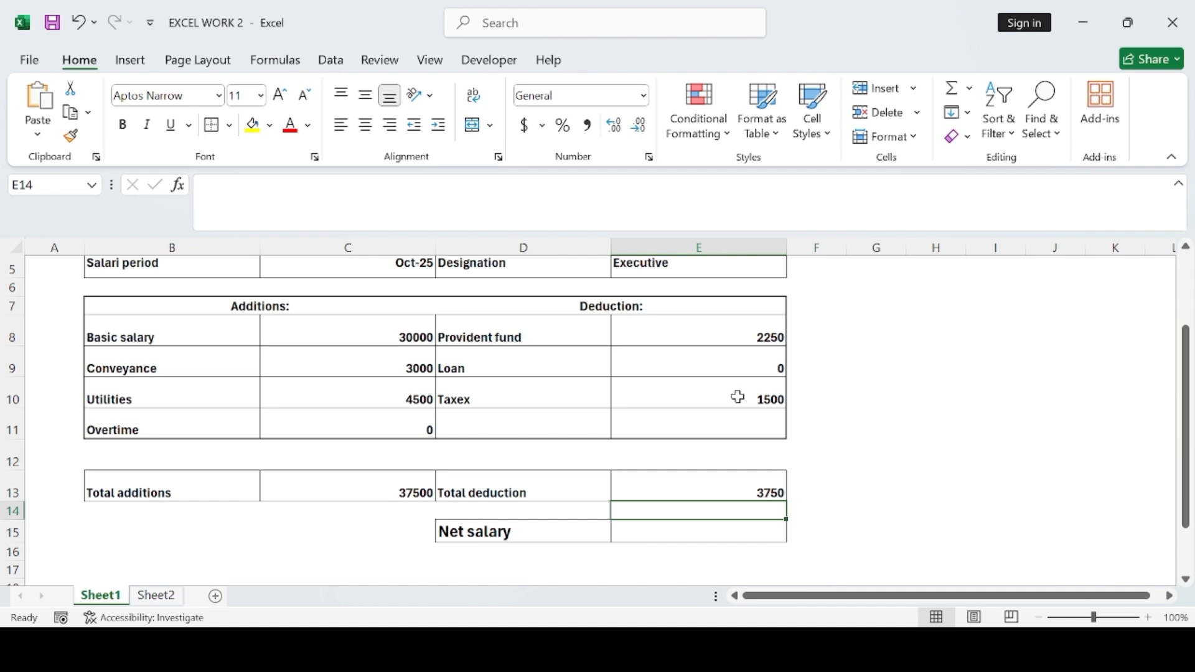
Step: Enter the formula =C13-E13 in the Net salary cell E15
{"action": "left_click", "coordinate": [728, 533]}
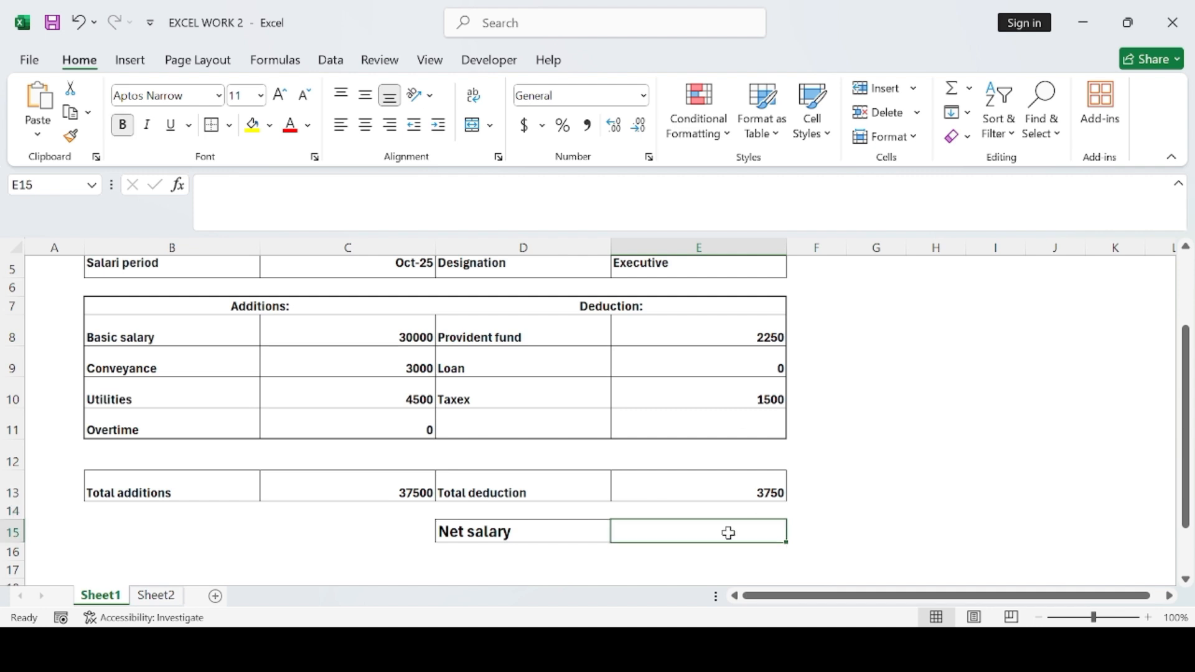
{"action": "type", "text": "="}
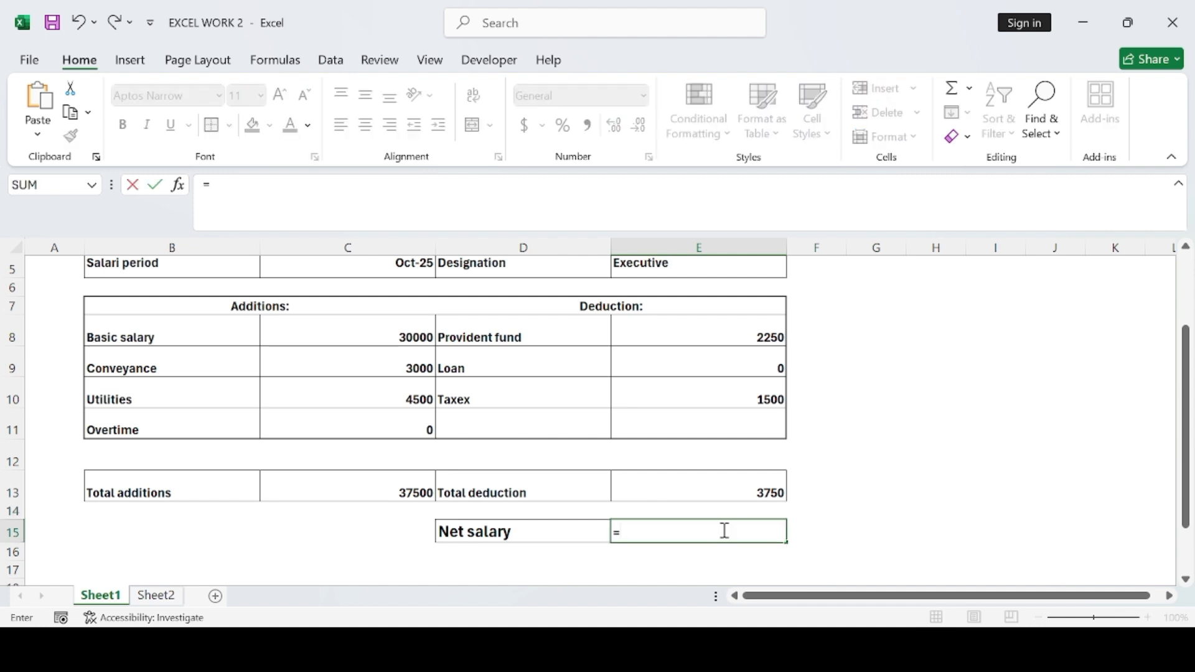
{"action": "left_click", "coordinate": [403, 491]}
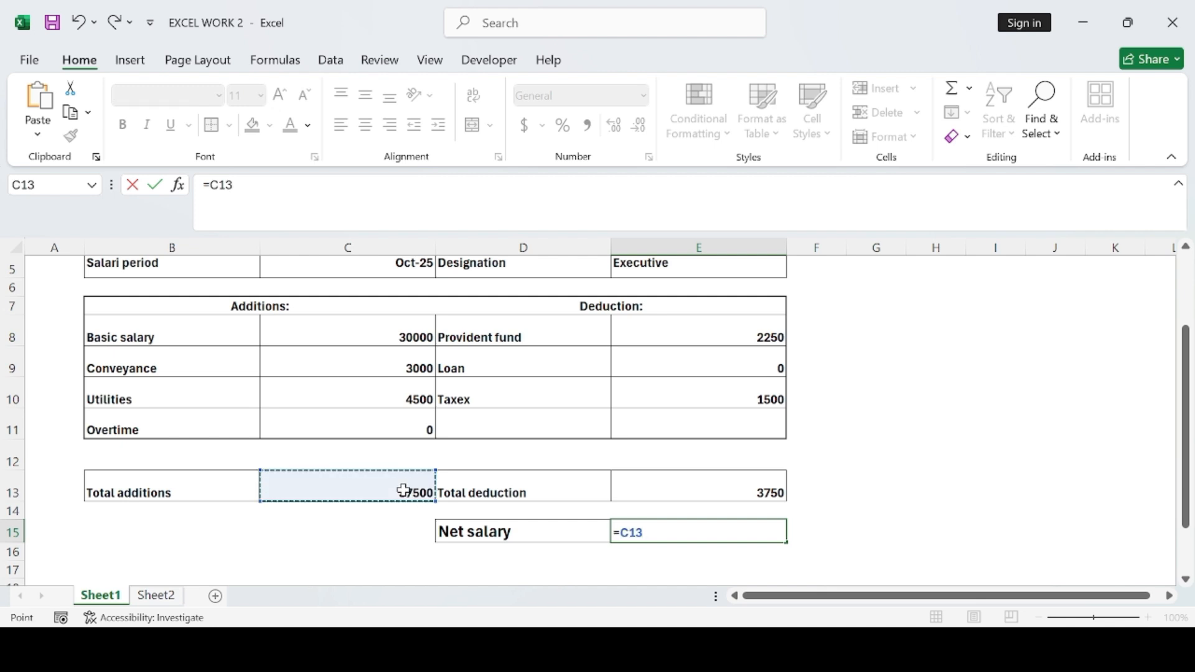
{"action": "type", "text": "-"}
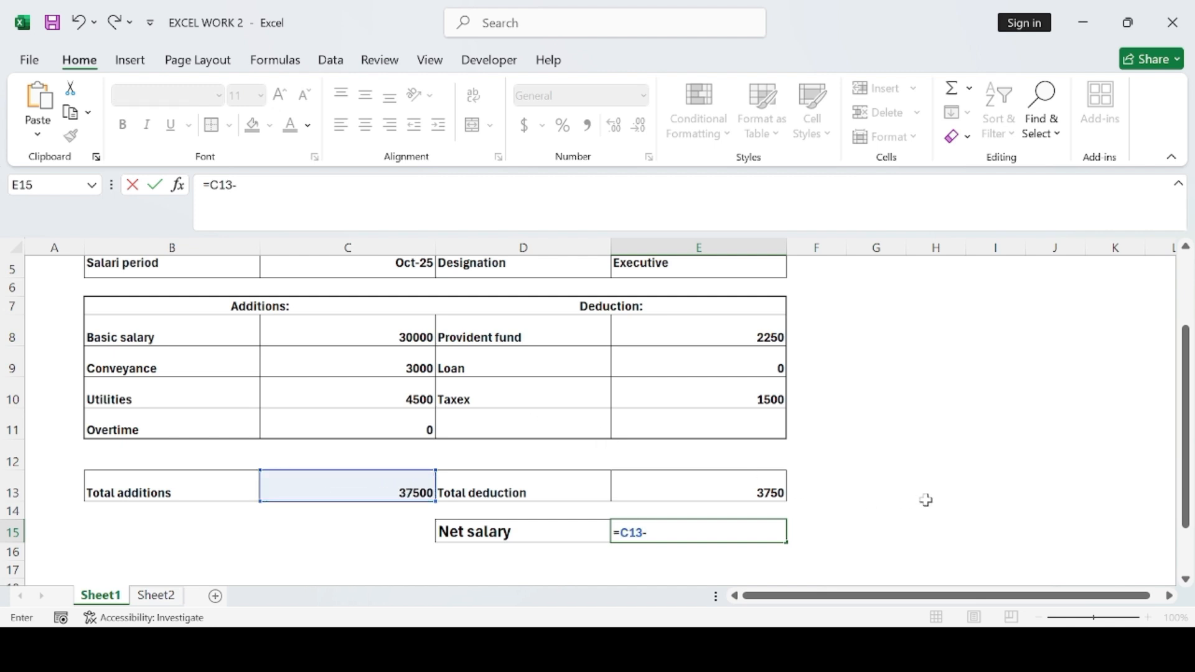
{"action": "left_click", "coordinate": [771, 491]}
{"action": "key", "text": "Return"}
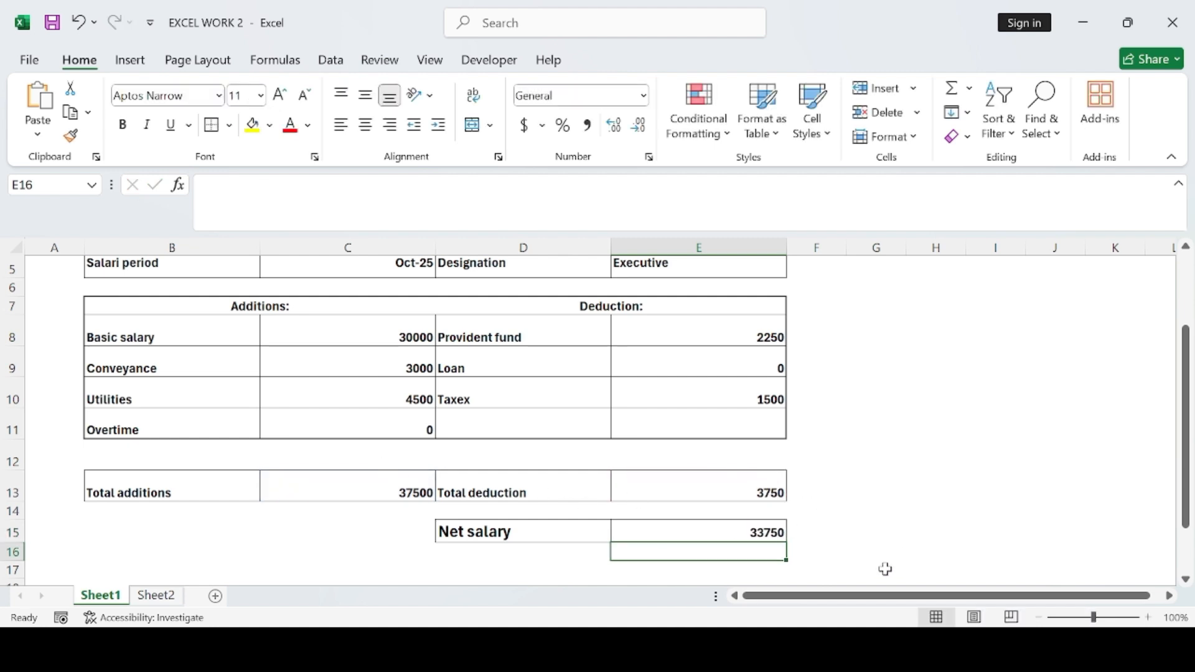
Step: Review the completed salary slip and compare it with the employee records on Sheet2
{"action": "scroll", "coordinate": [577, 504], "scroll_direction": "up", "scroll_amount": 2}
{"action": "scroll", "coordinate": [596, 501], "scroll_direction": "down", "scroll_amount": 1}
{"action": "scroll", "coordinate": [597, 501], "scroll_direction": "up", "scroll_amount": 1}
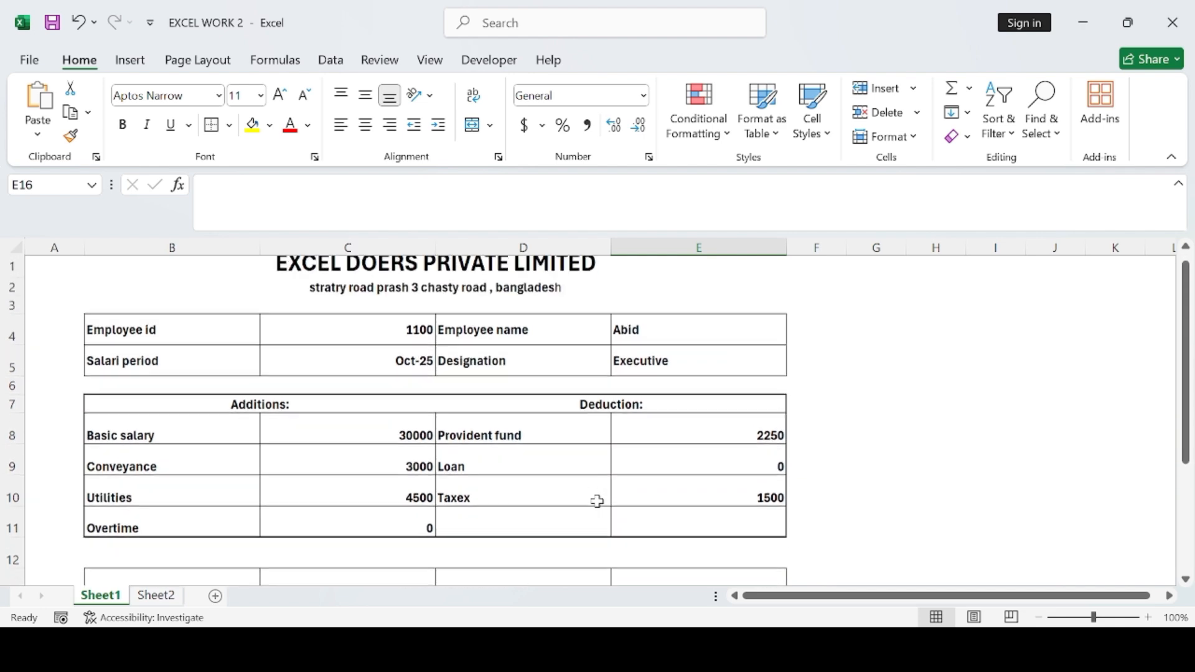
{"action": "scroll", "coordinate": [370, 422], "scroll_direction": "down", "scroll_amount": 3}
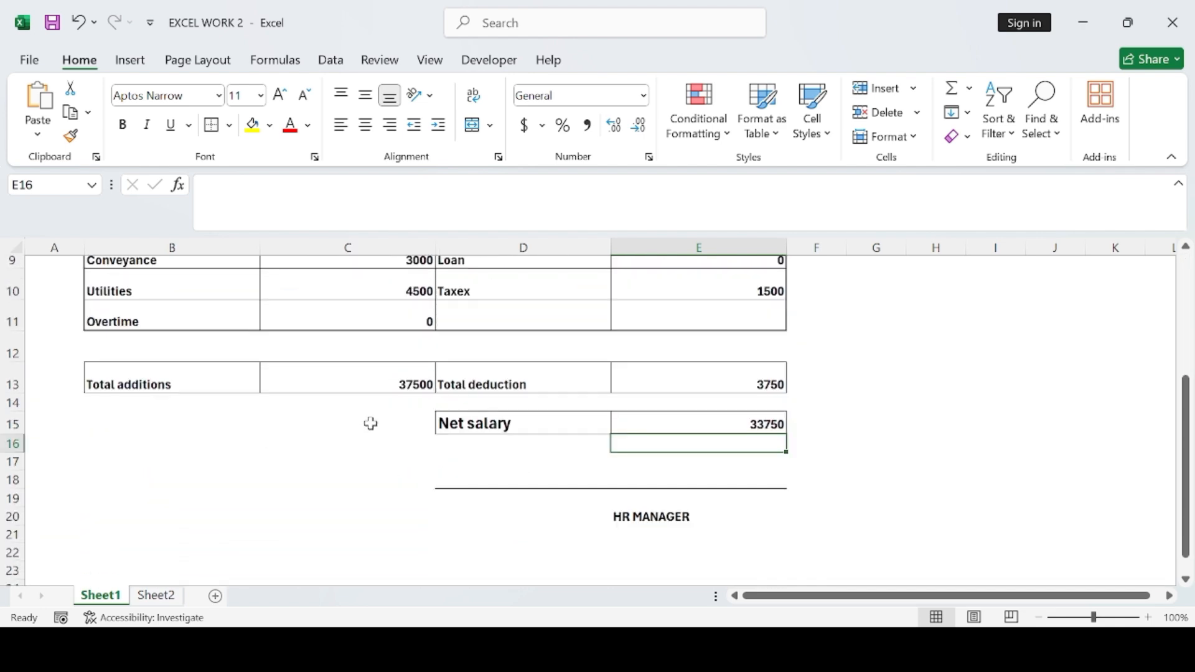
{"action": "scroll", "coordinate": [371, 421], "scroll_direction": "up", "scroll_amount": 1}
{"action": "left_click", "coordinate": [157, 595]}
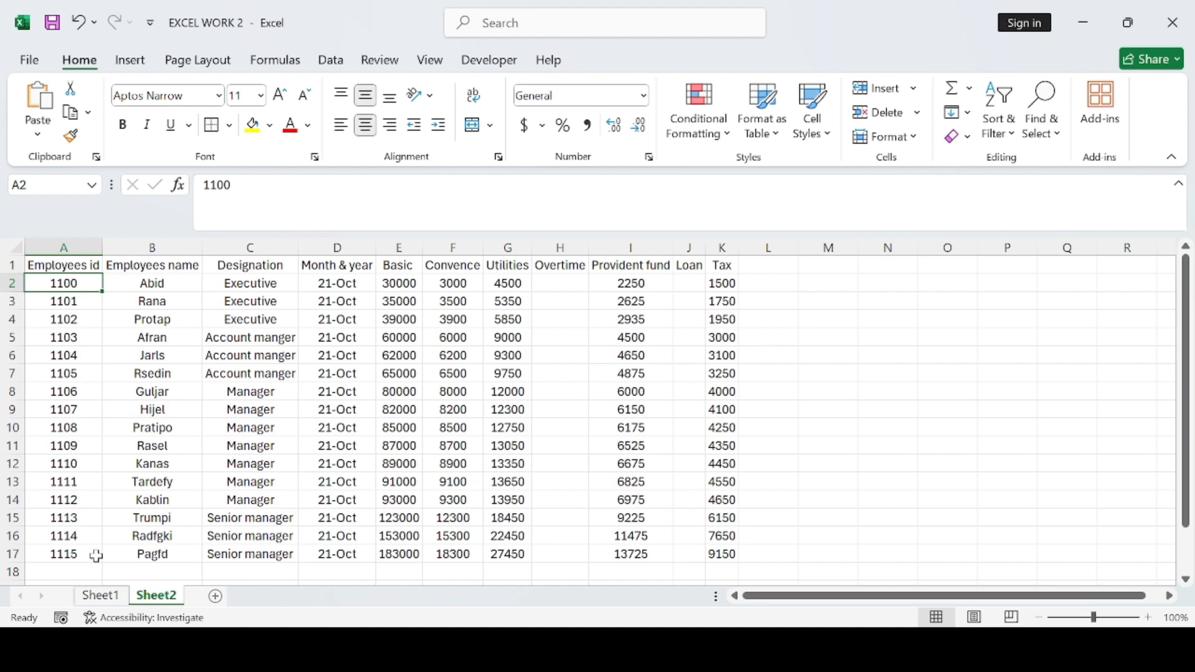
{"action": "left_click", "coordinate": [102, 598]}
{"action": "scroll", "coordinate": [640, 439], "scroll_direction": "up", "scroll_amount": 3}
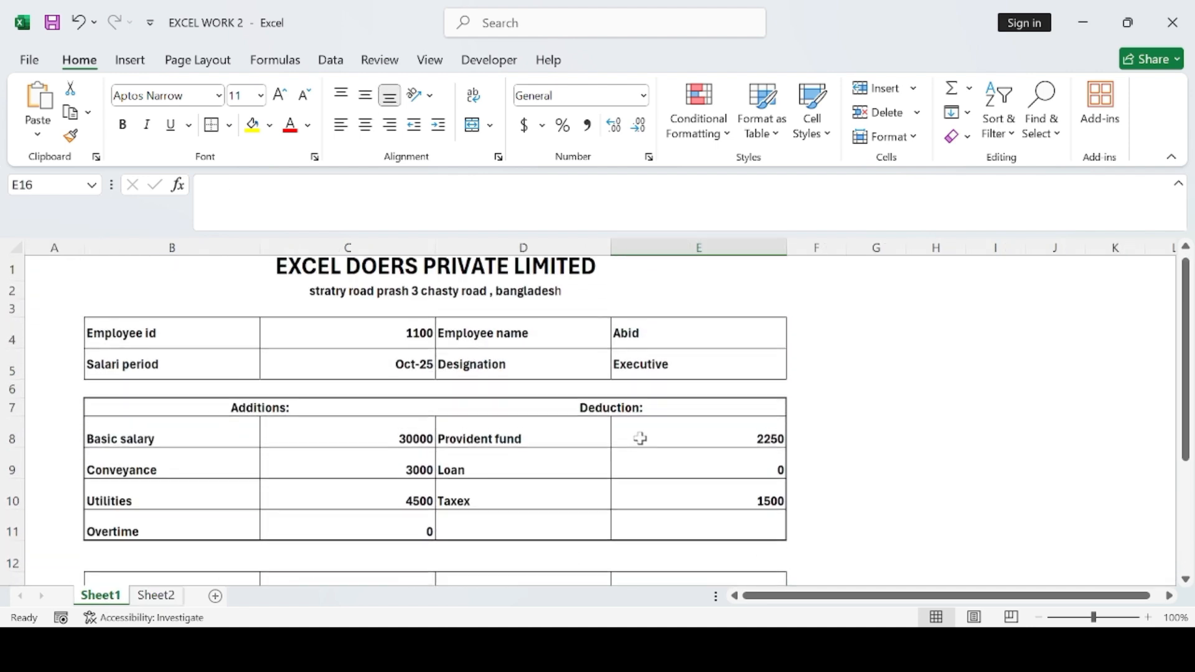
{"action": "scroll", "coordinate": [640, 439], "scroll_direction": "down", "scroll_amount": 2}
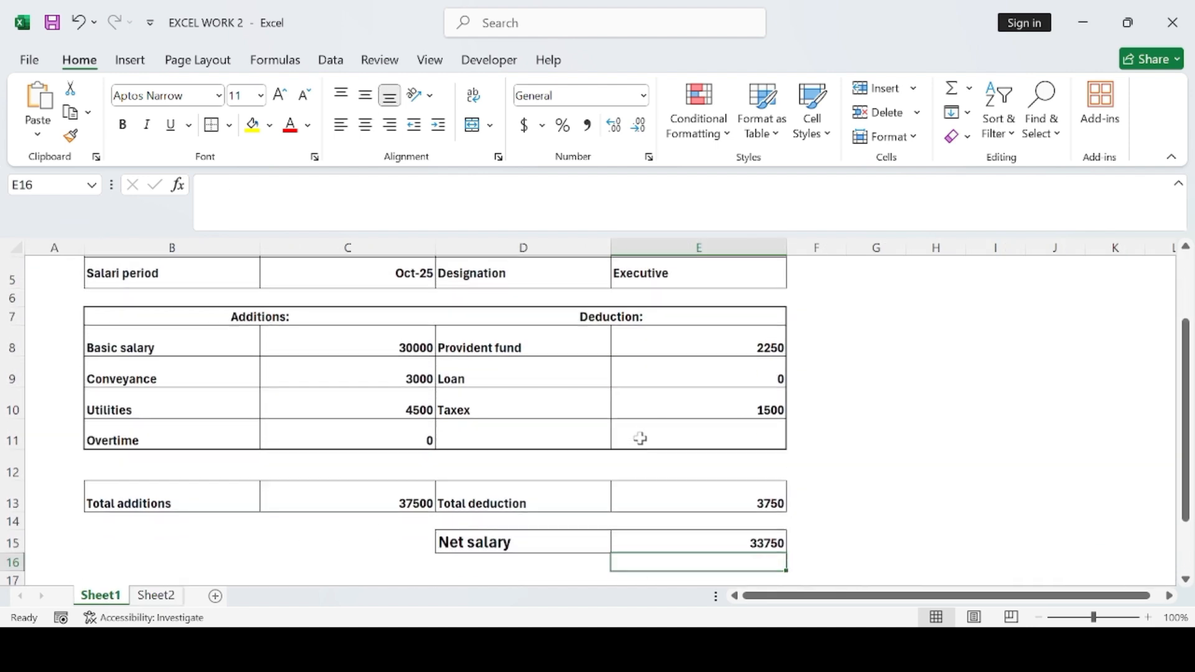
{"action": "scroll", "coordinate": [640, 438], "scroll_direction": "up", "scroll_amount": 2}
Step: Paste the employee name from Sheet2 row 3 over the formula in E4 and enter that employee's ID in C4
{"action": "left_click", "coordinate": [686, 332]}
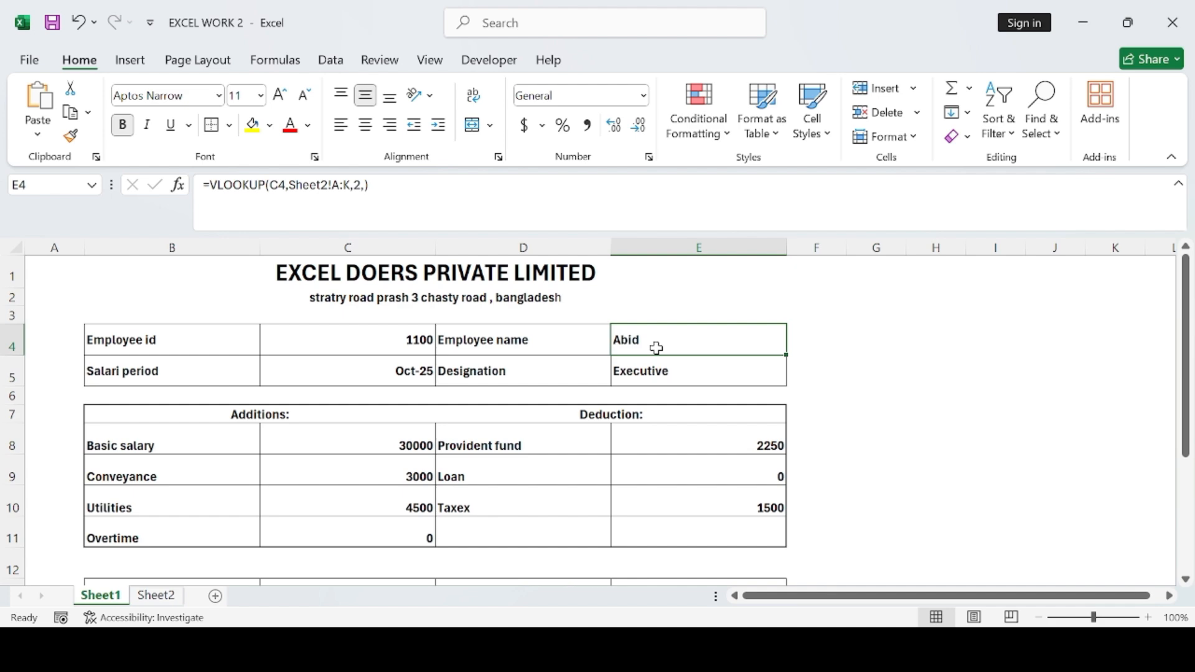
{"action": "left_click", "coordinate": [155, 595]}
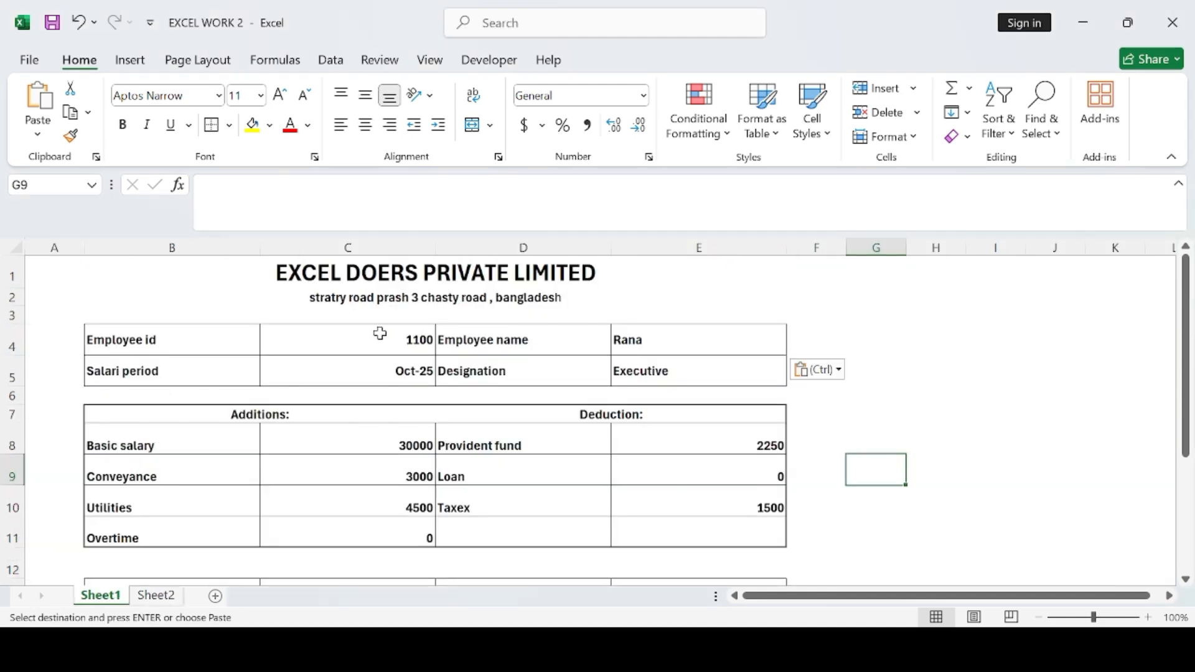
{"action": "left_click", "coordinate": [423, 344]}
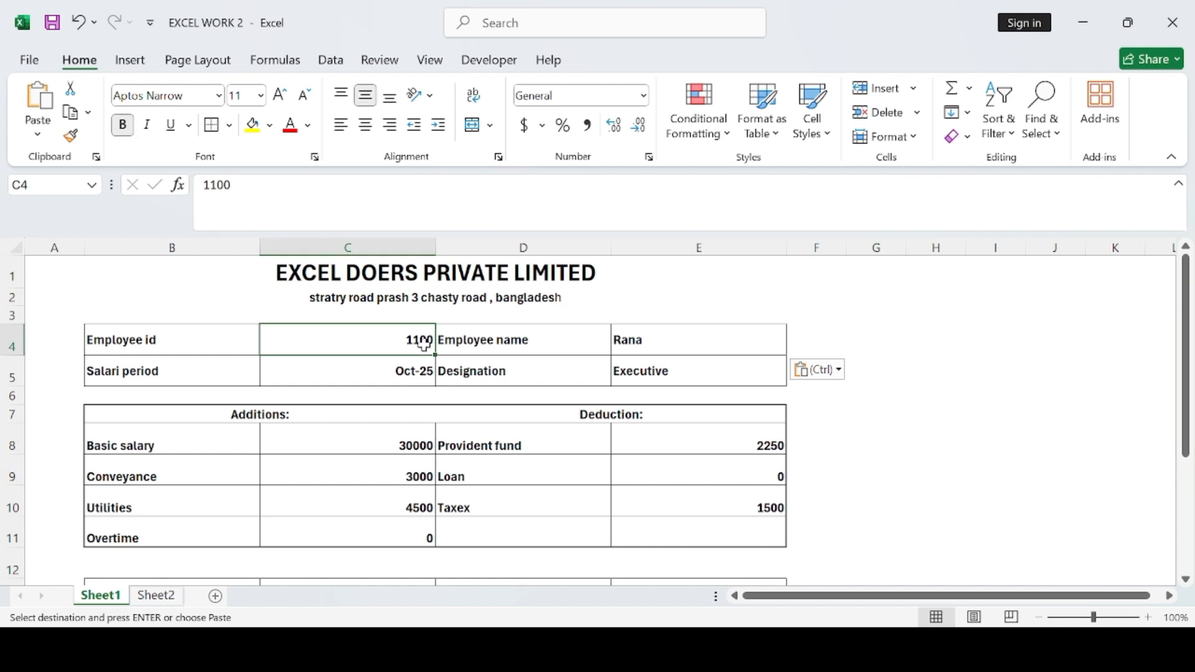
{"action": "key", "text": "Escape"}
{"action": "type", "text": "1"}
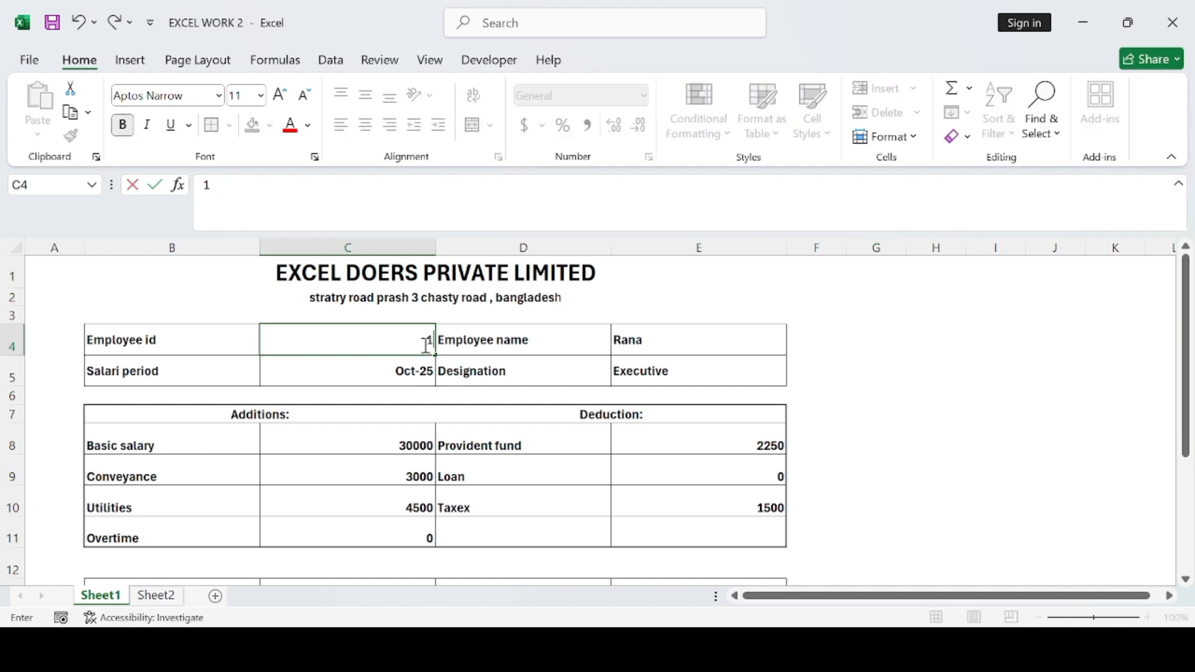
{"action": "type", "text": "101"}
{"action": "key", "text": "Return"}
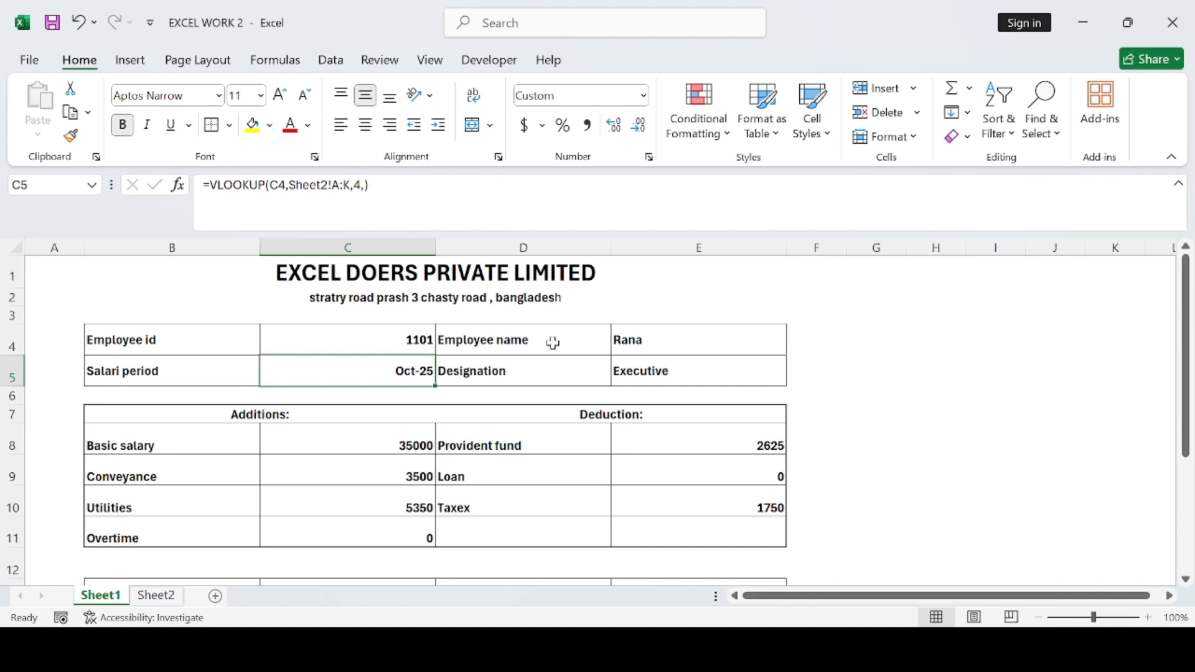
Step: Enter the employee ID from Sheet2 row 5 in the Employee id cell C4
{"action": "left_click", "coordinate": [419, 341]}
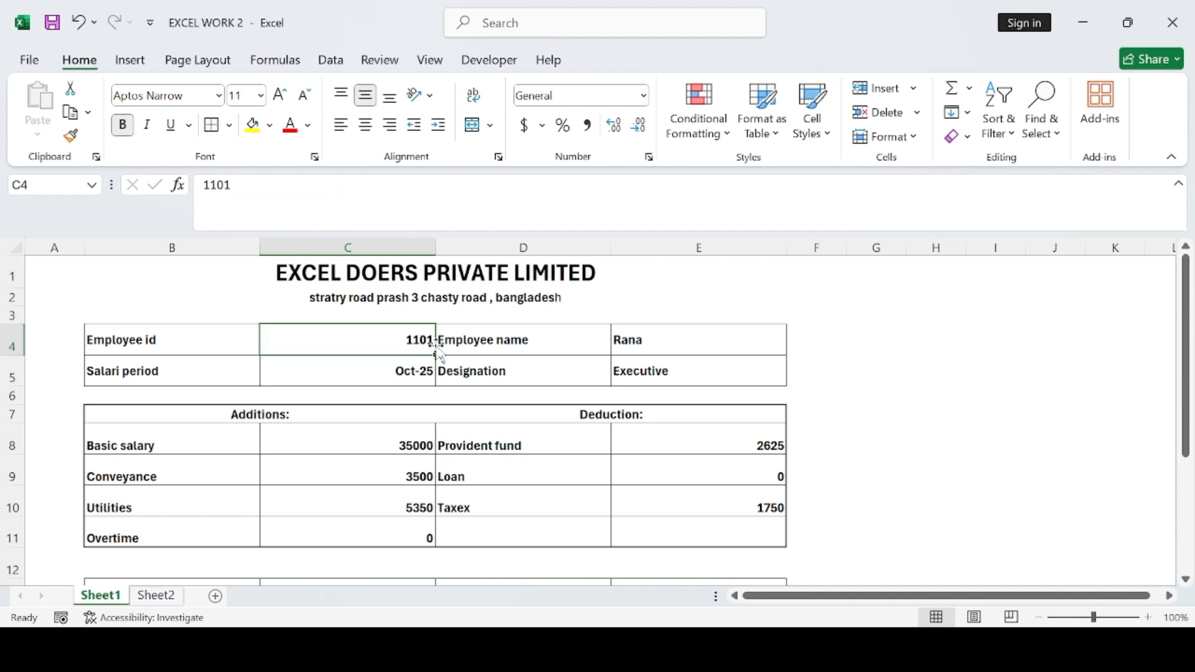
{"action": "type", "text": "11"}
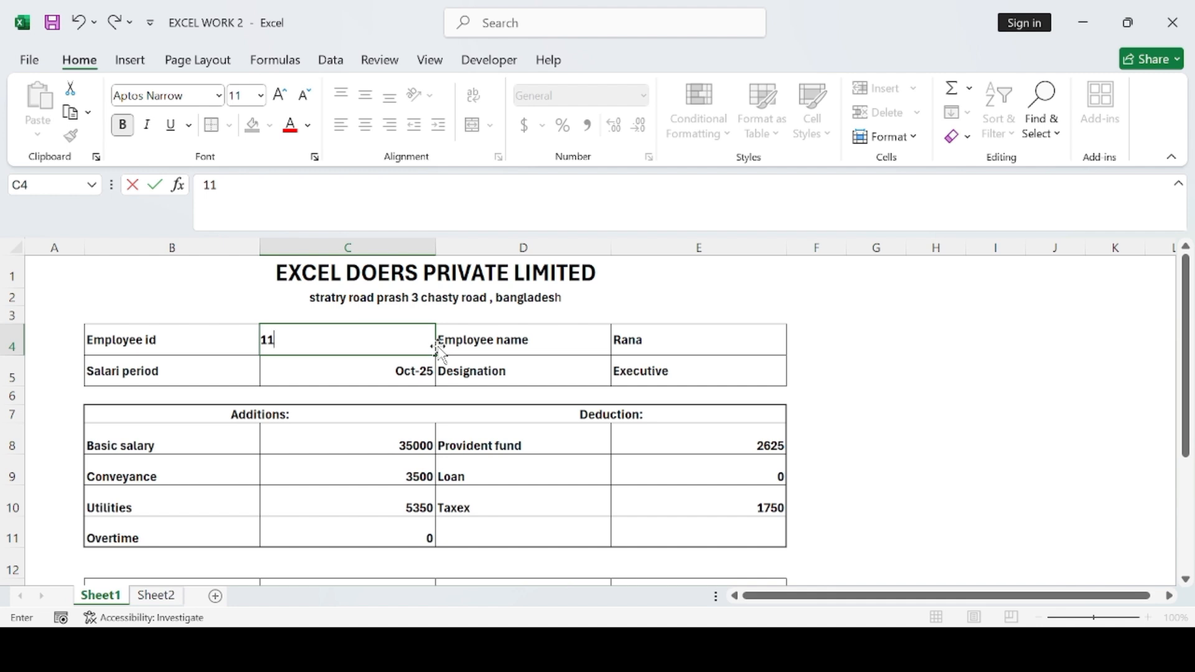
{"action": "type", "text": "03"}
{"action": "key", "text": "Return"}
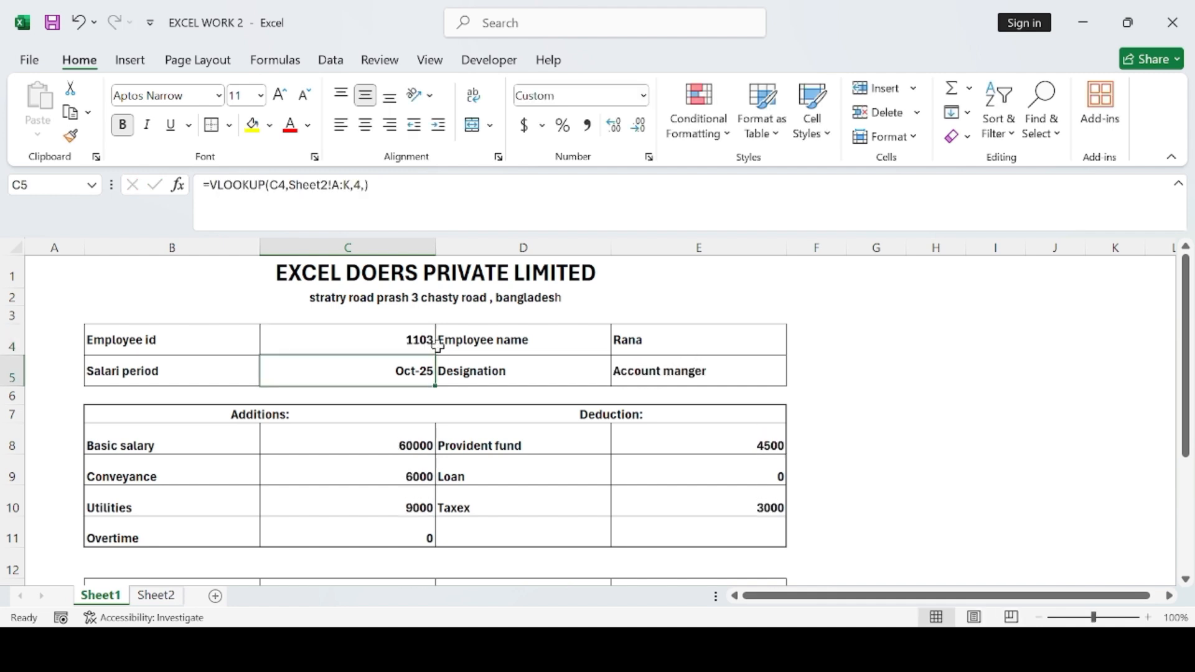
Step: Undo the employee ID changes in C4 and the name pasted over the formula in E4
{"action": "left_click", "coordinate": [691, 350]}
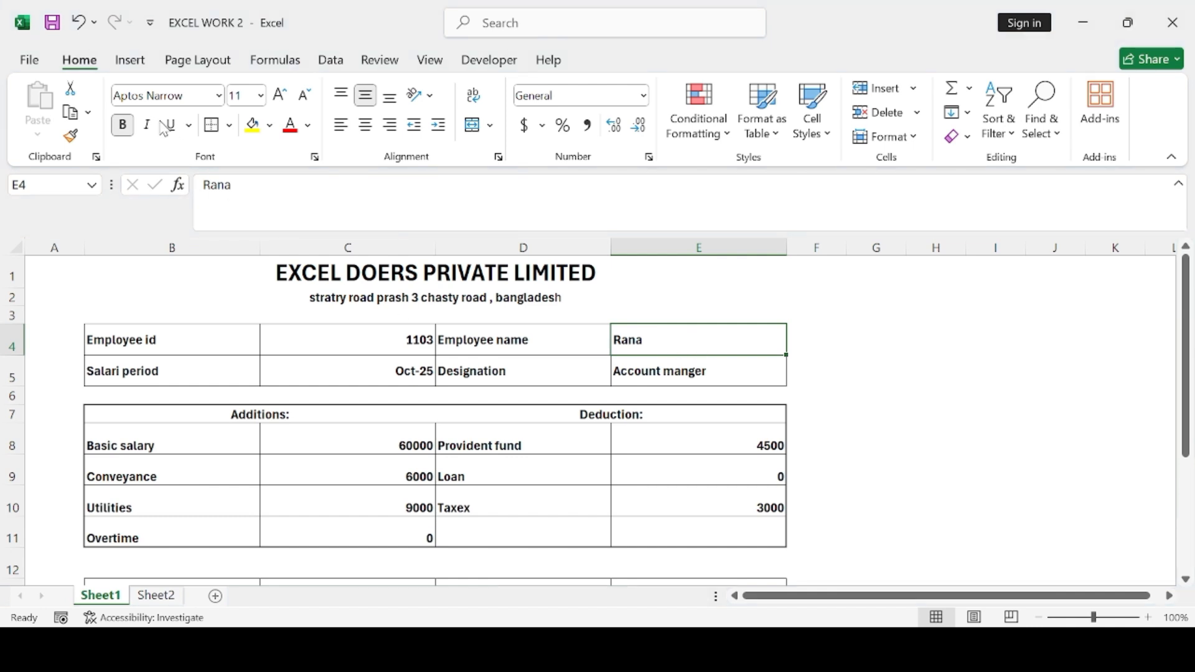
{"action": "left_click", "coordinate": [78, 24]}
{"action": "left_click", "coordinate": [79, 25]}
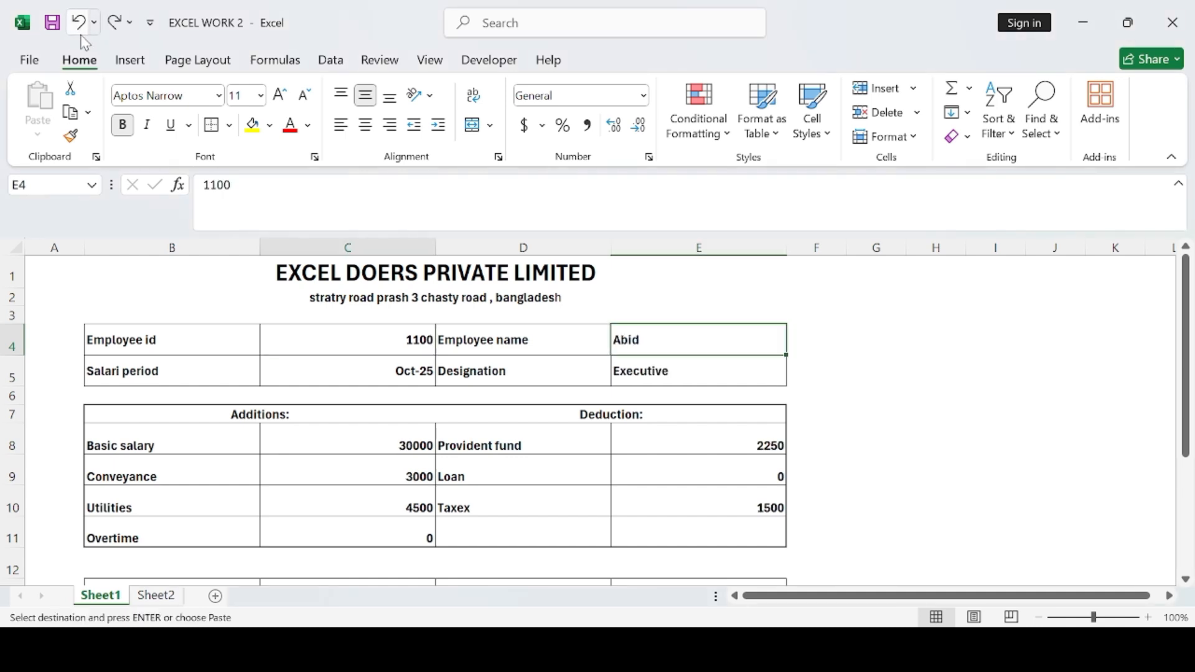
Step: Test the lookups by entering the employee ID from Sheet2 row 3 in the Employee id cell C4
{"action": "left_click", "coordinate": [406, 339]}
{"action": "type", "text": "1"}
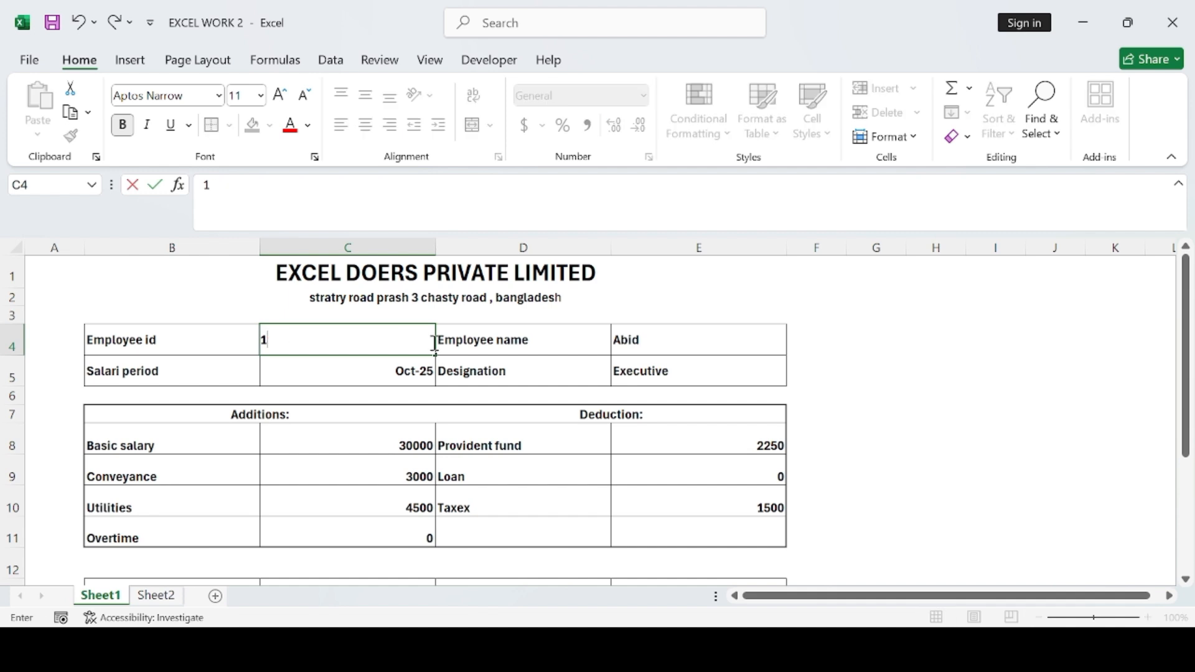
{"action": "type", "text": "101"}
{"action": "key", "text": "Return"}
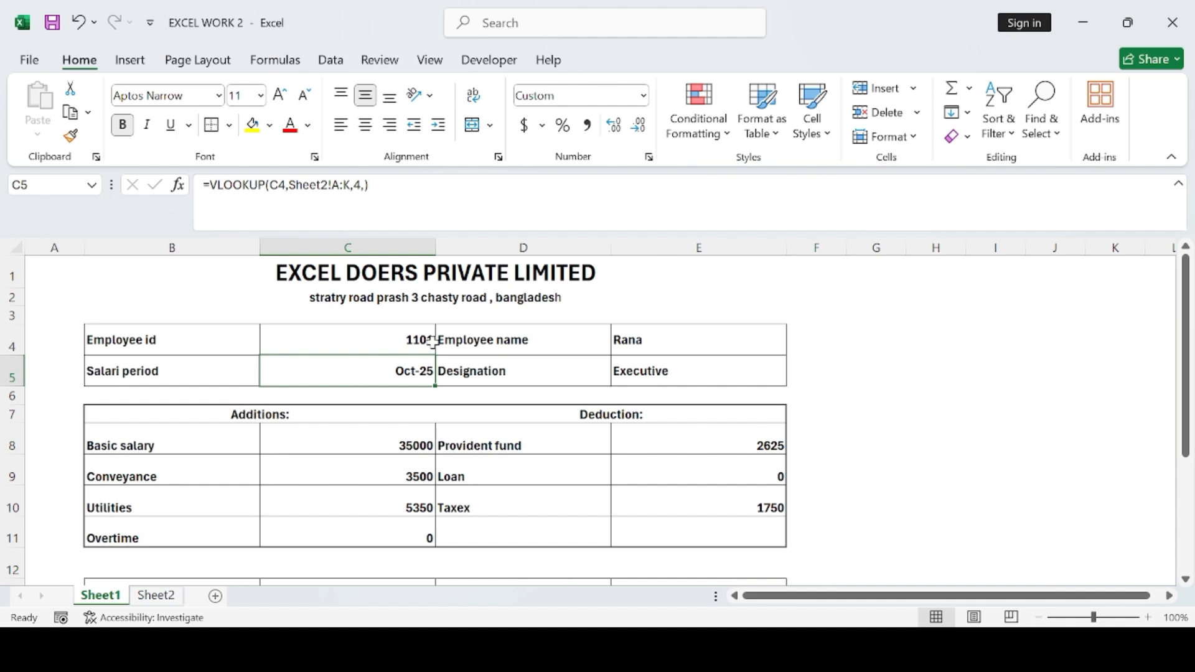
{"action": "type", "text": "11"}
{"action": "key", "text": "BackSpace"}
{"action": "key", "text": "BackSpace"}
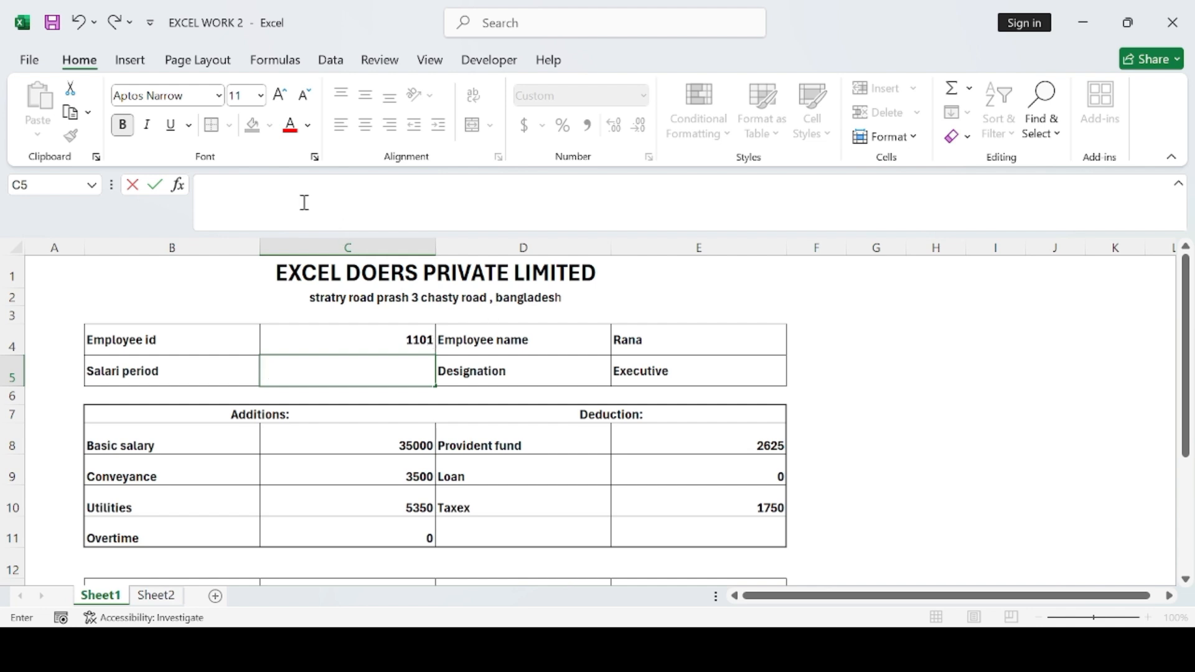
{"action": "left_click", "coordinate": [78, 22]}
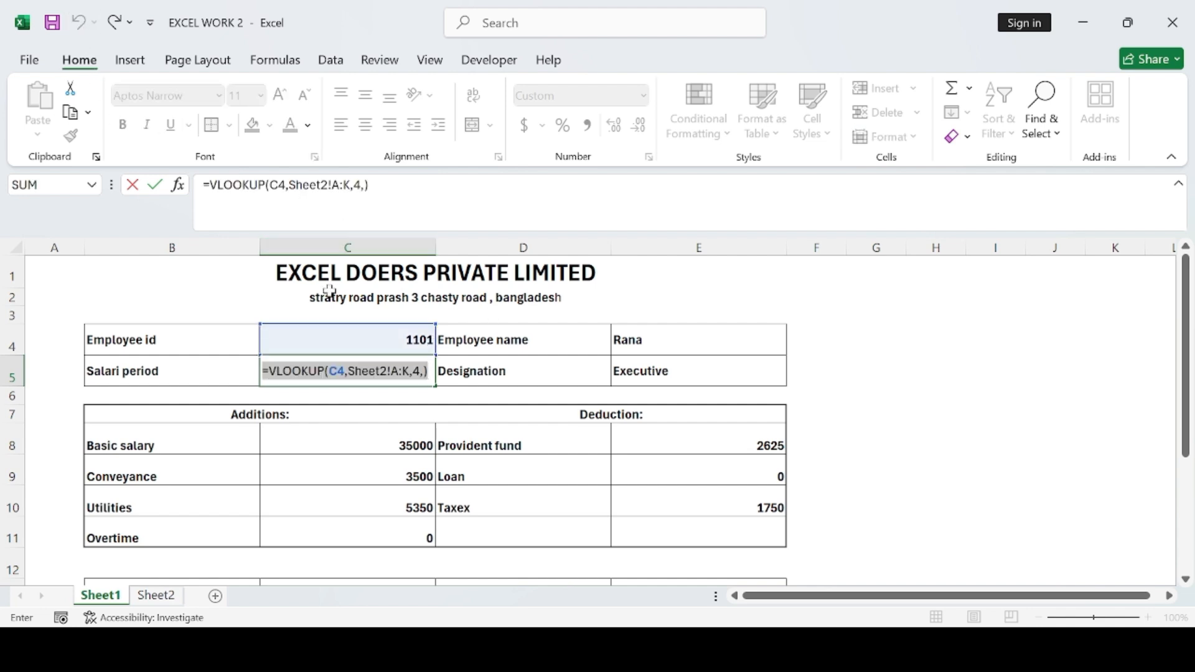
{"action": "left_click", "coordinate": [155, 184]}
Step: Enter the employee ID from Sheet2 row 6 in the Employee id cell C4 and check the whole salary slip
{"action": "left_click", "coordinate": [375, 338]}
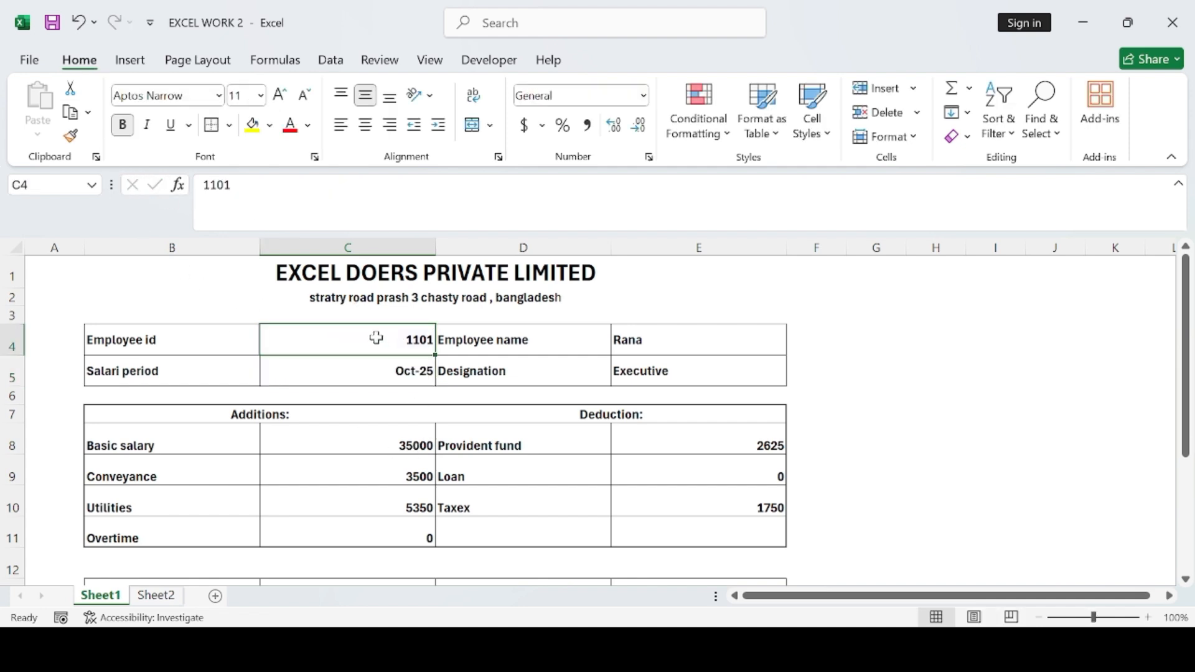
{"action": "type", "text": "11"}
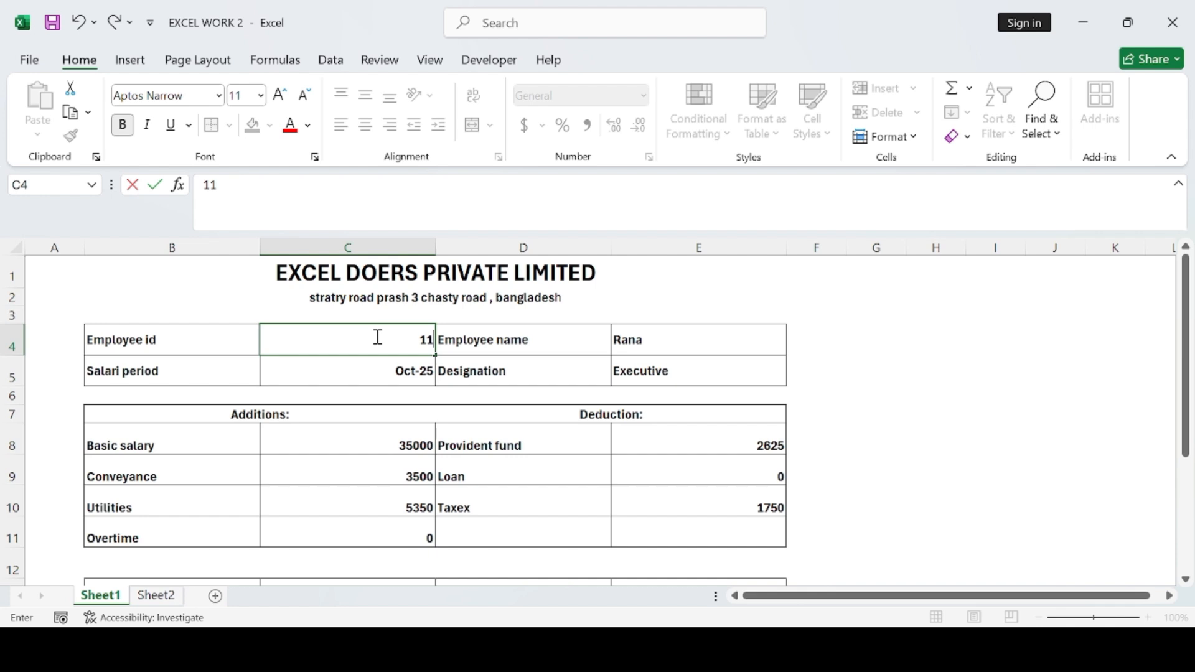
{"action": "type", "text": "04"}
{"action": "key", "text": "Return"}
{"action": "scroll", "coordinate": [376, 336], "scroll_direction": "down", "scroll_amount": 3}
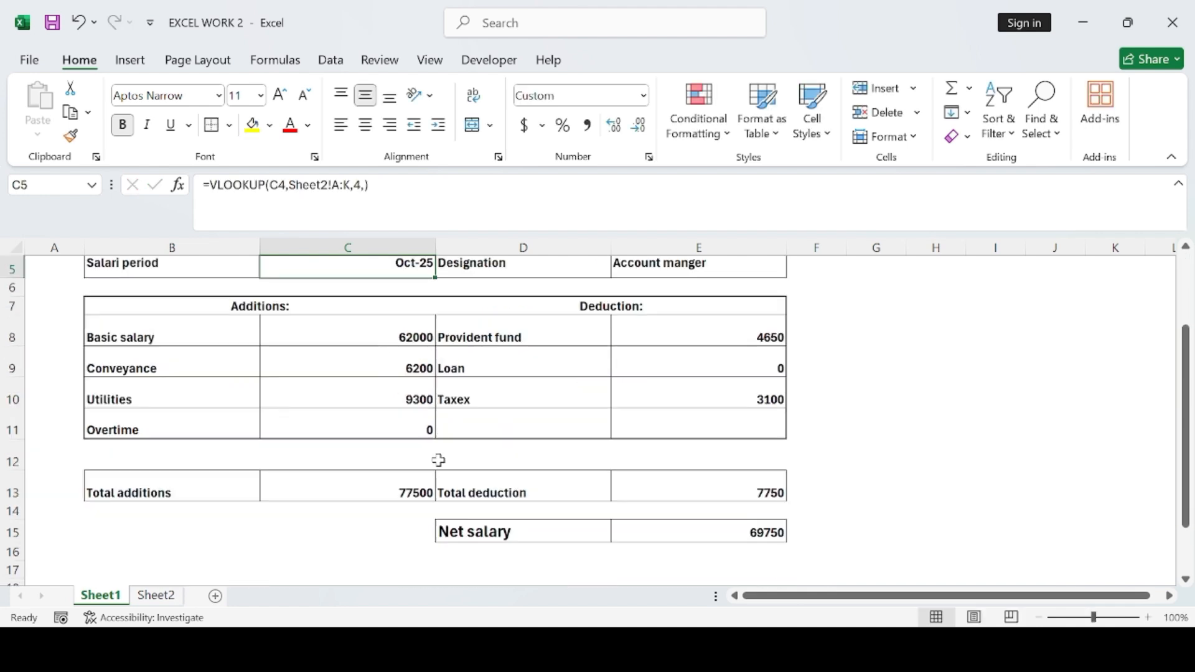
{"action": "scroll", "coordinate": [448, 384], "scroll_direction": "up", "scroll_amount": 1}
{"action": "scroll", "coordinate": [661, 454], "scroll_direction": "up", "scroll_amount": 3}
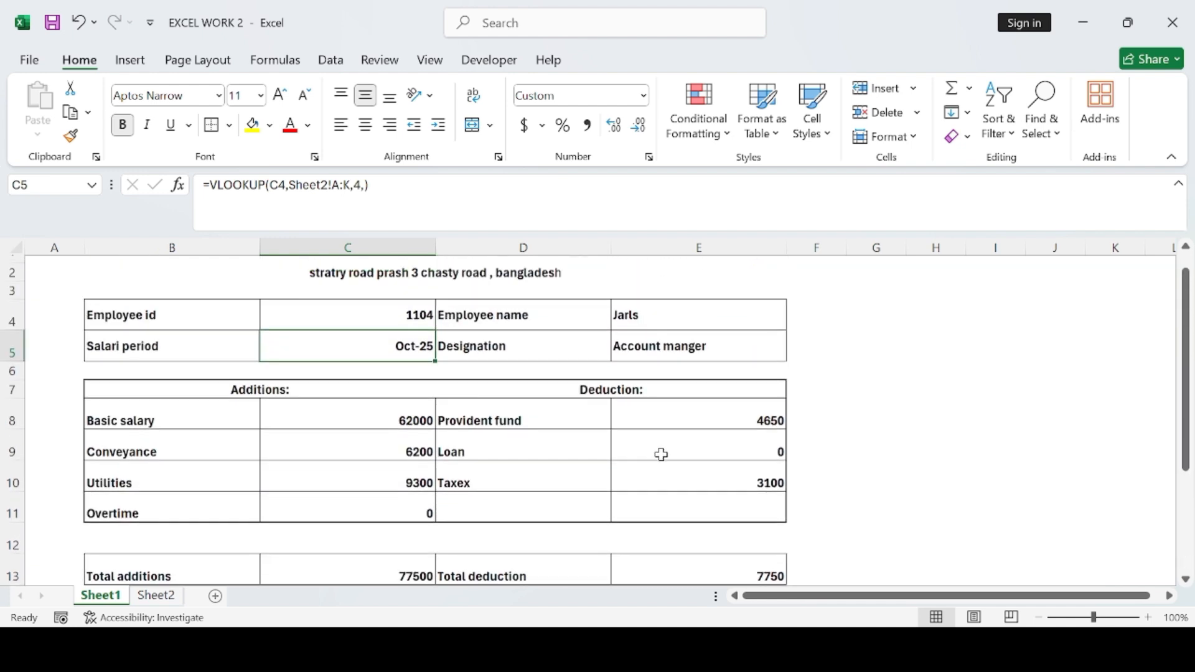
{"action": "scroll", "coordinate": [616, 456], "scroll_direction": "down", "scroll_amount": 1}
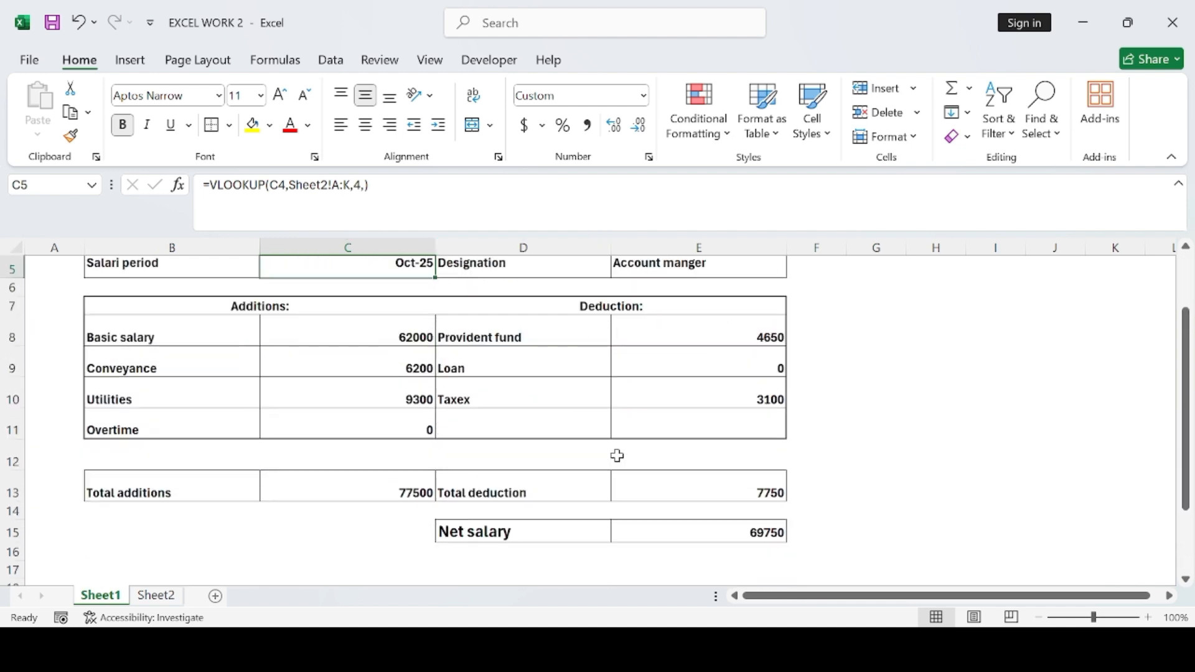
{"action": "scroll", "coordinate": [616, 456], "scroll_direction": "up", "scroll_amount": 1}
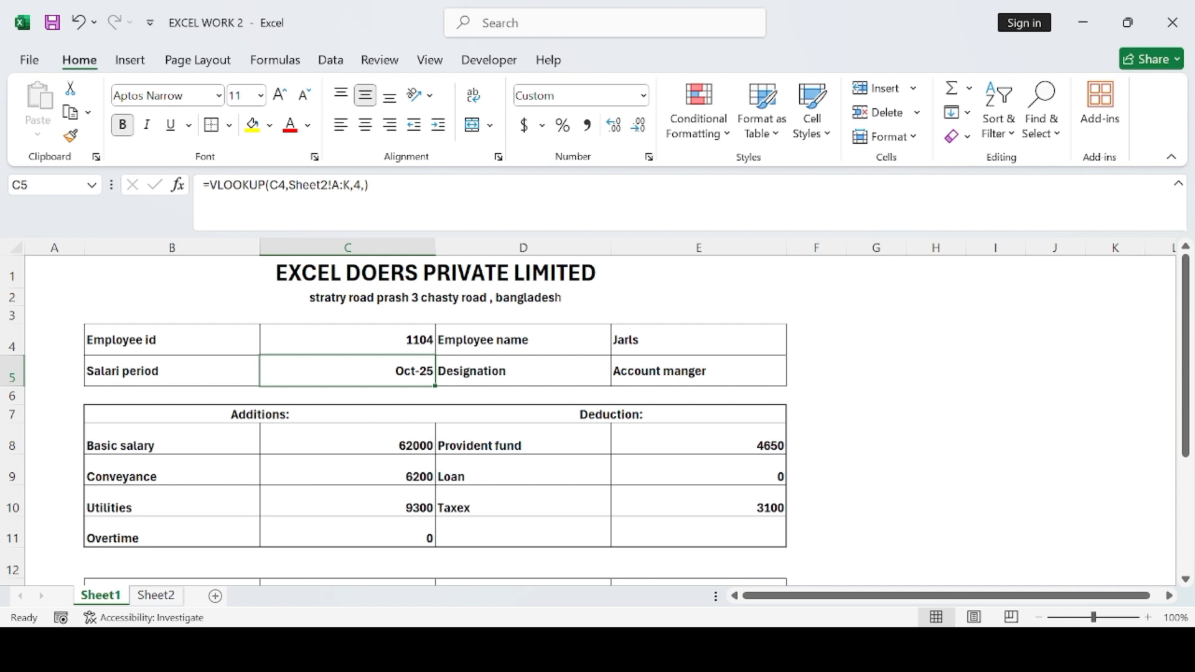